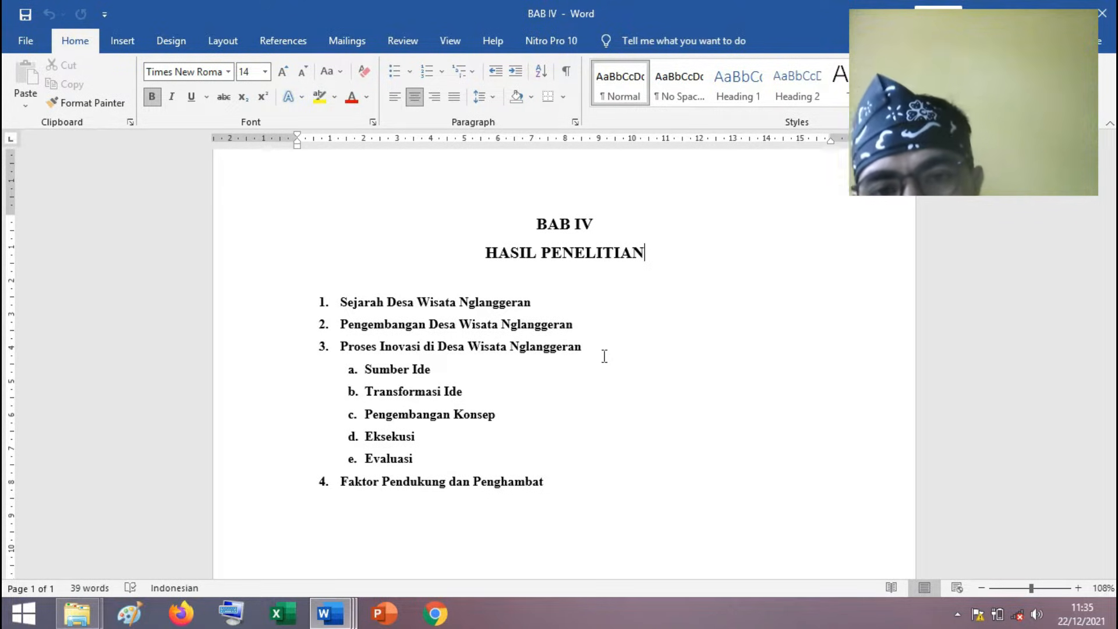
Review the numbered BAB IV outline, from Sejarah Desa Wisata Nglanggeran to Faktor Pendukung dan Penghambat, including the sub-items under Proses Inovasi.
left_click_drag(534, 303, 340, 303)
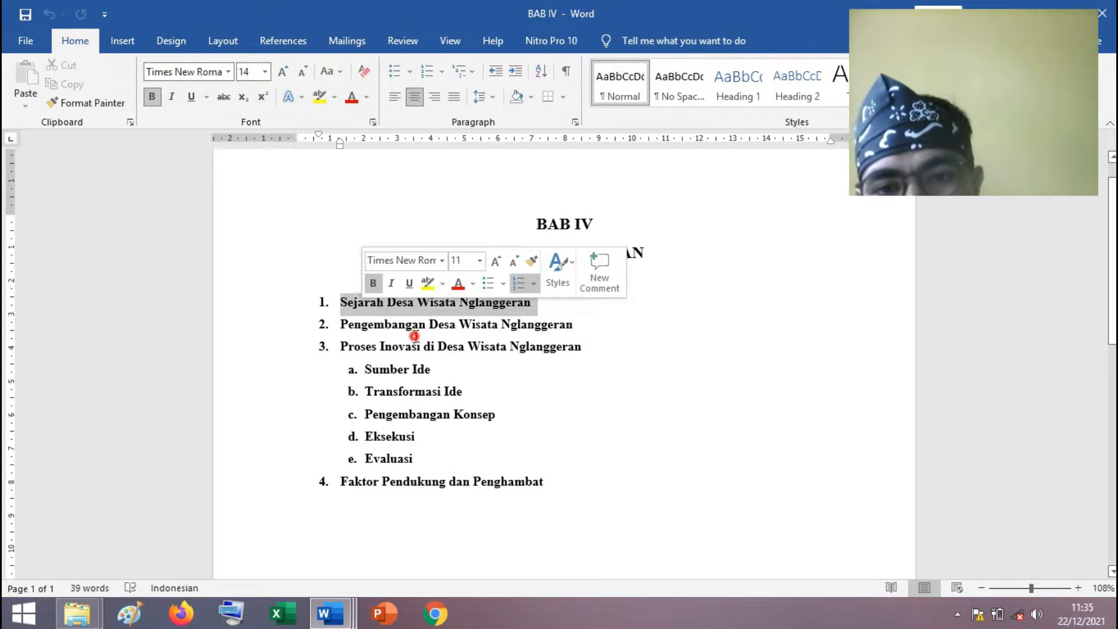
left_click(414, 333)
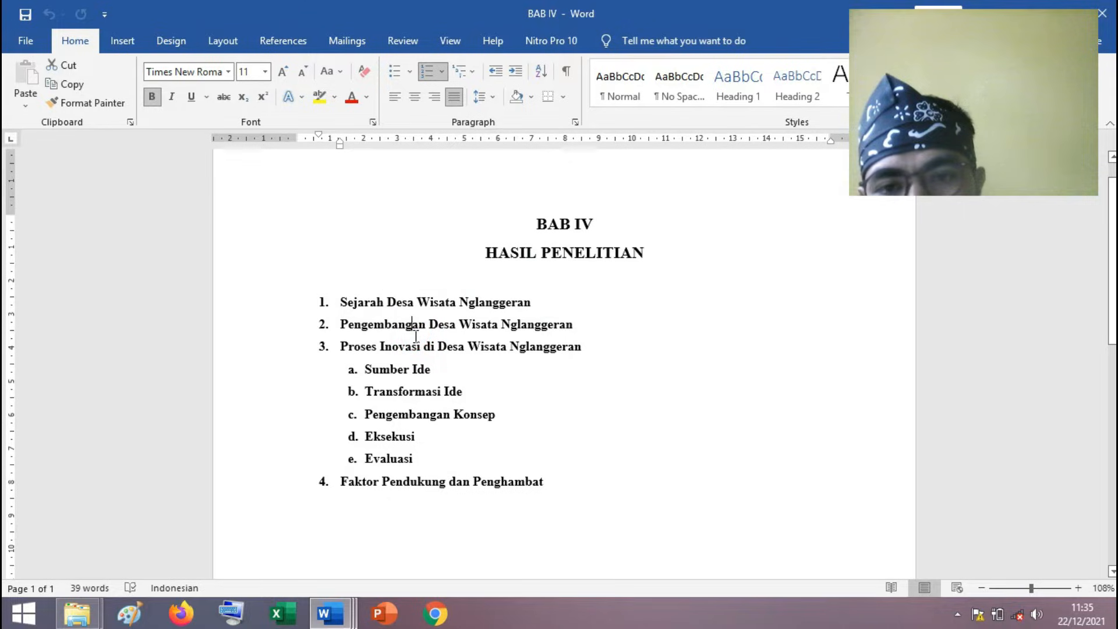
left_click(586, 347)
left_click(577, 481)
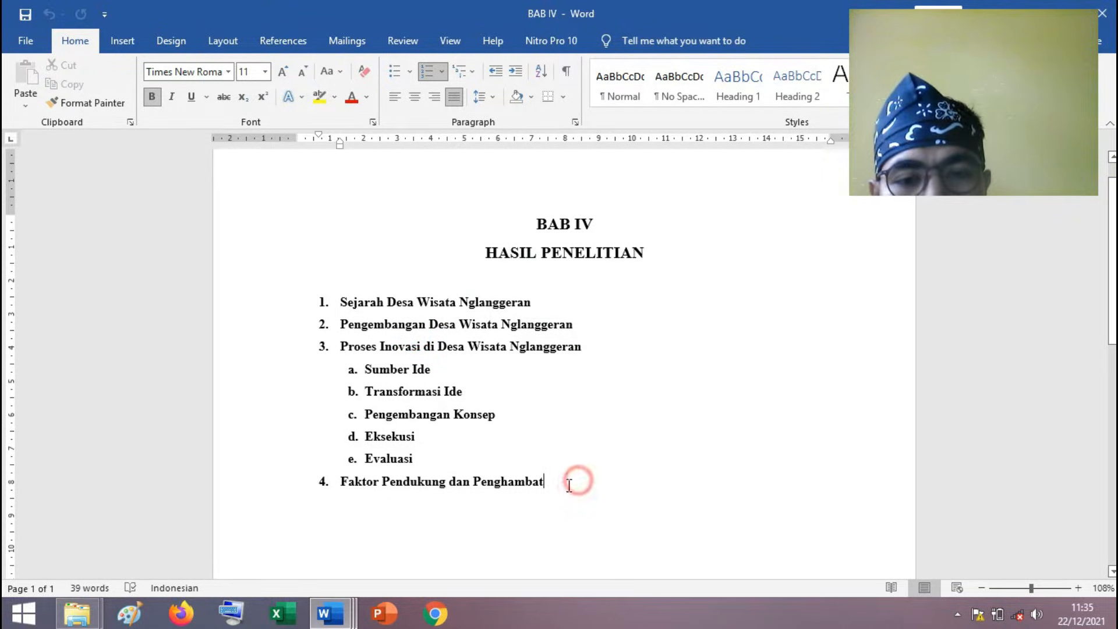
left_click_drag(569, 485, 365, 307)
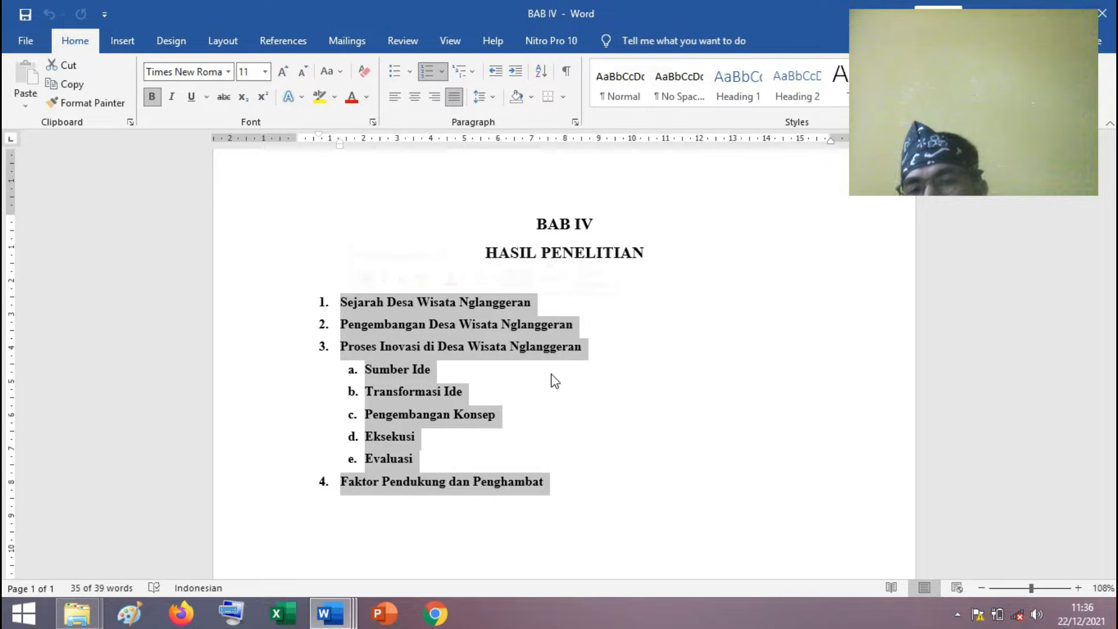
left_click(467, 457)
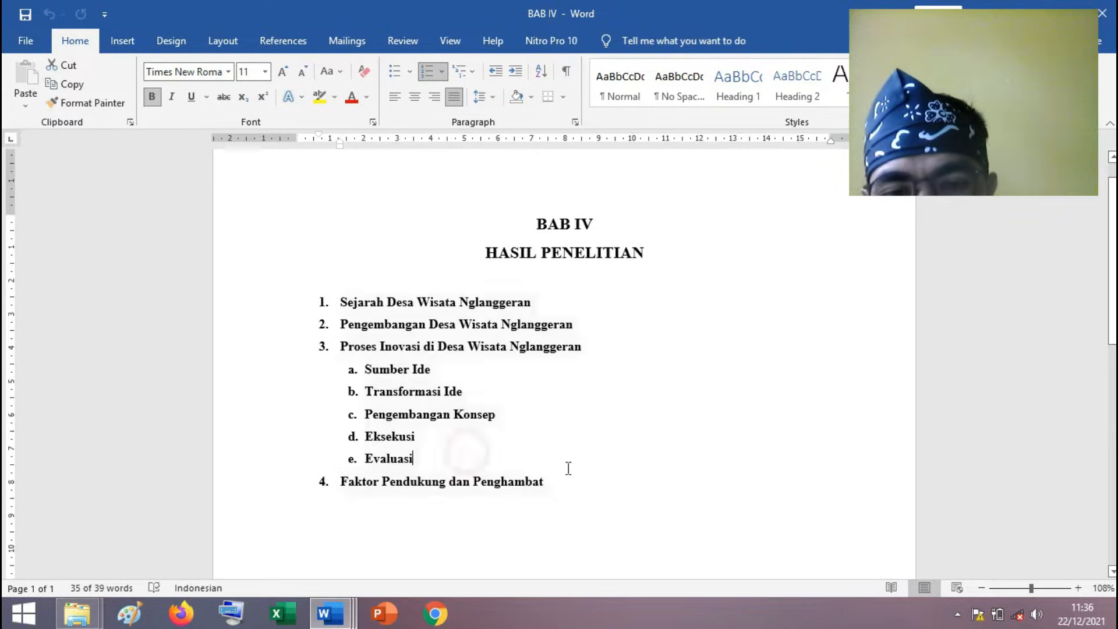
left_click_drag(567, 480, 332, 301)
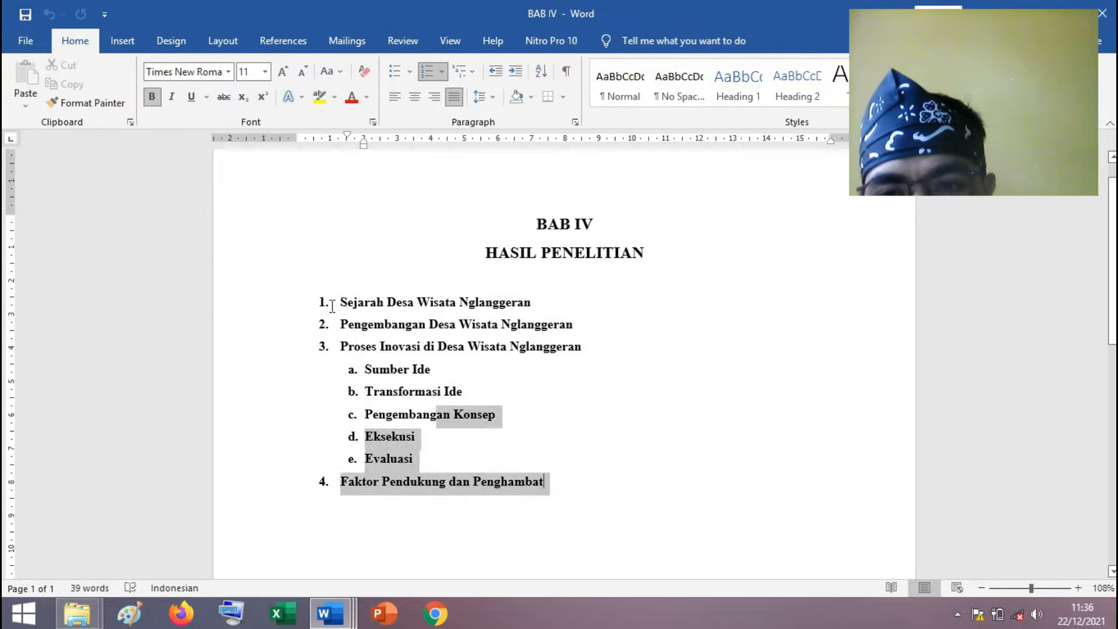
left_click(405, 367)
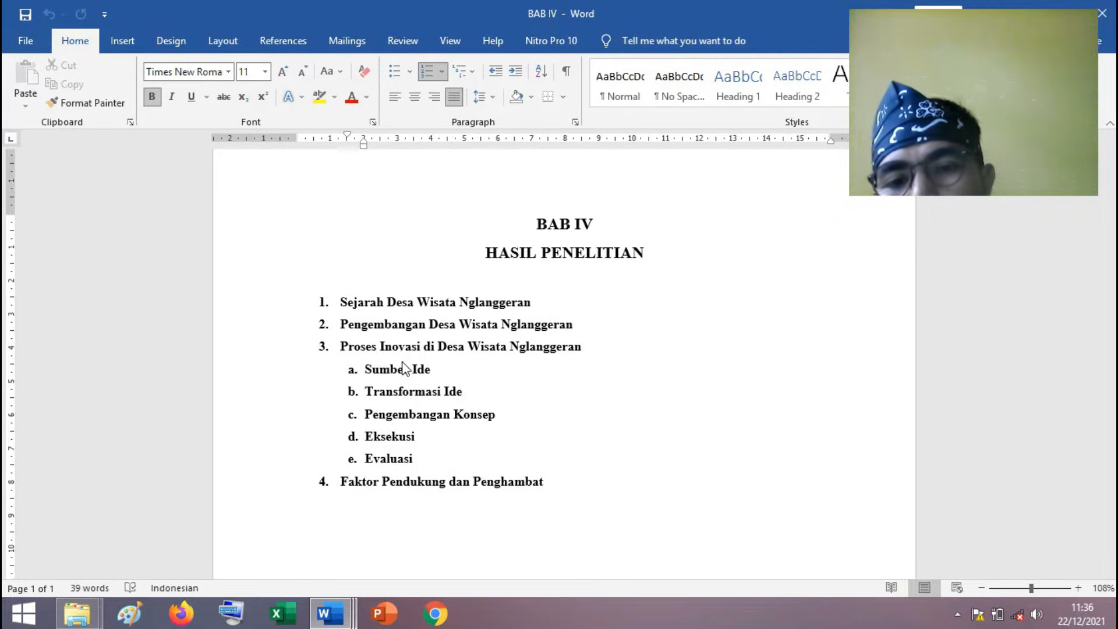
Switch to the Data Interview folder in File Explorer and look at the recording and transcript files inside Wawancara 29 Mei 2017.
left_click(1029, 7)
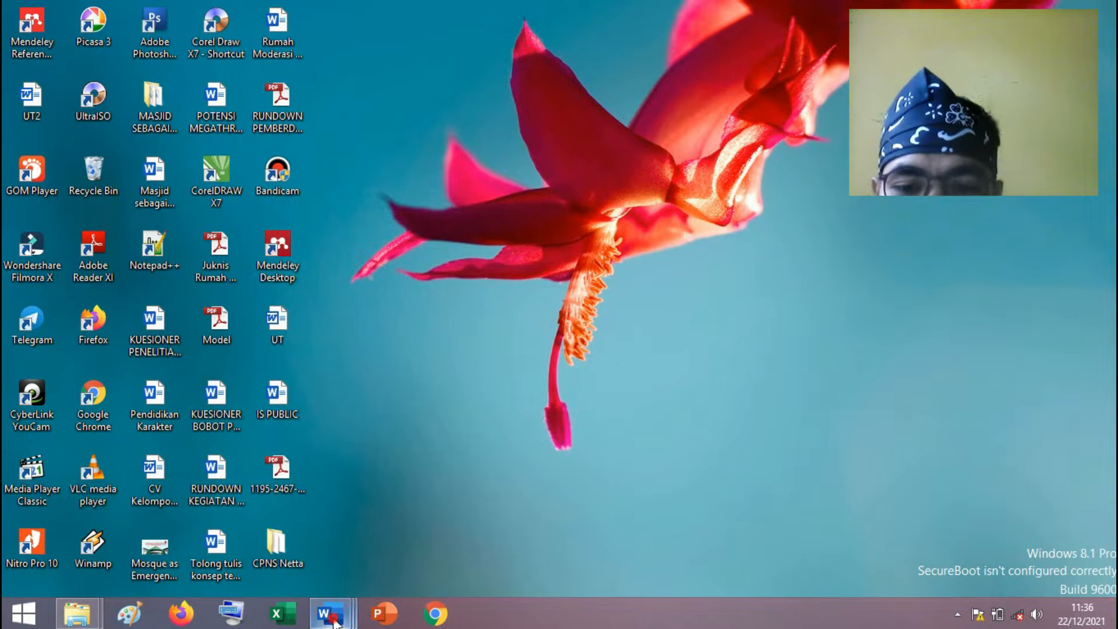
mouse_move(334, 610)
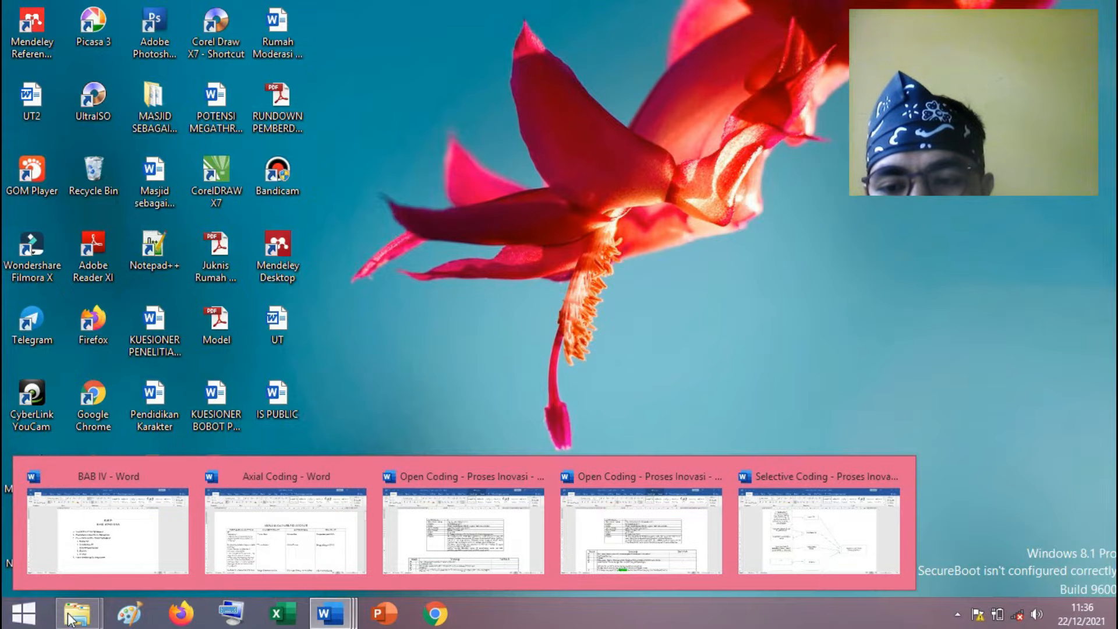
mouse_move(72, 619)
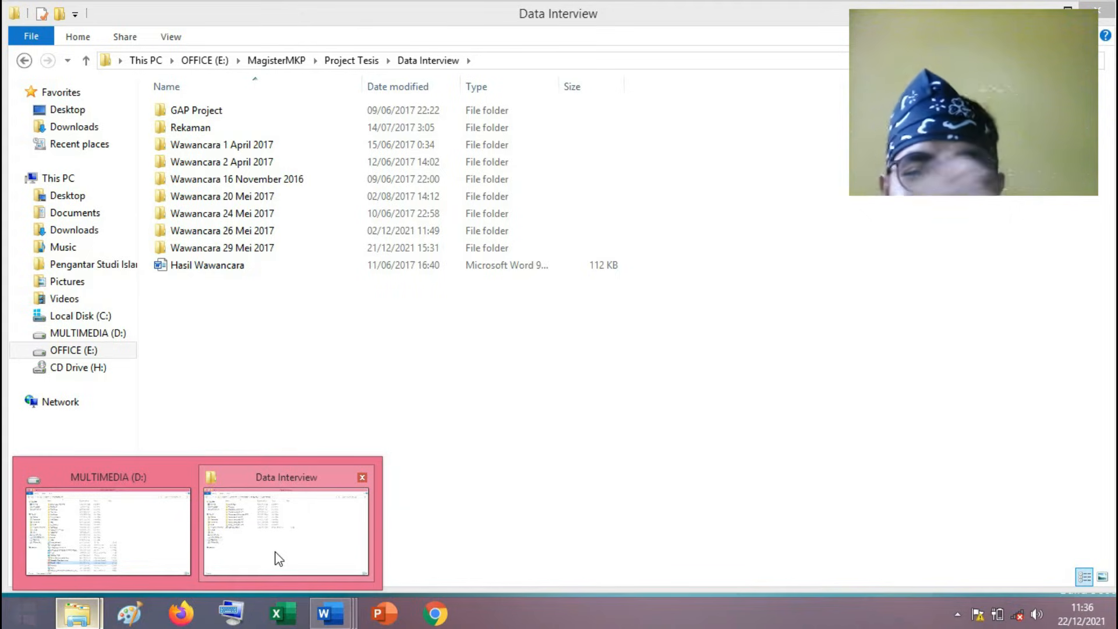
left_click(275, 550)
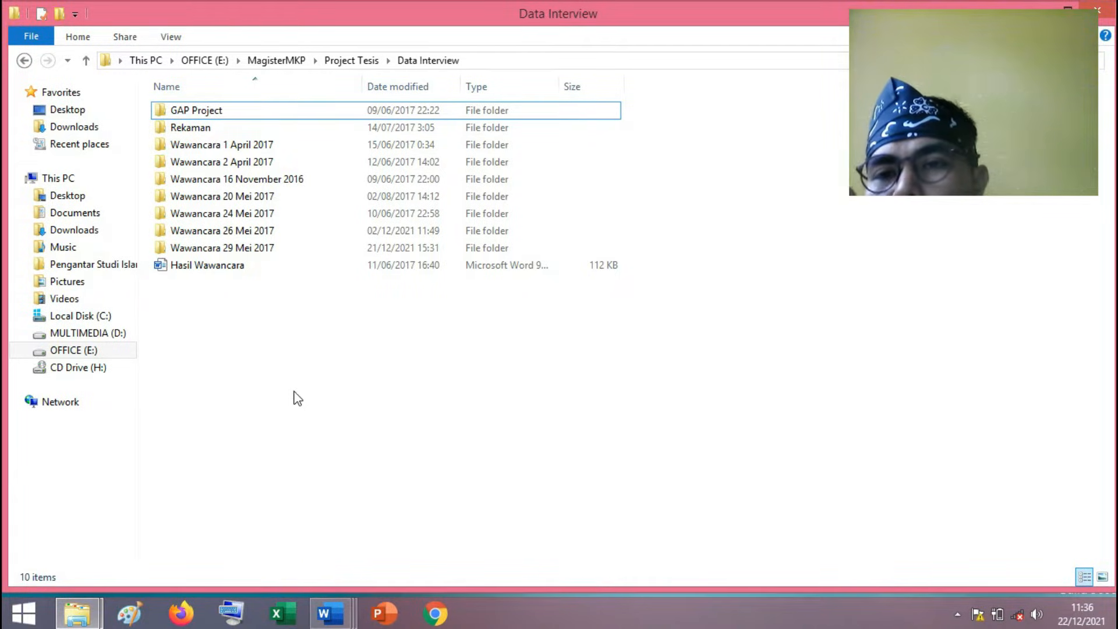
double_click(229, 247)
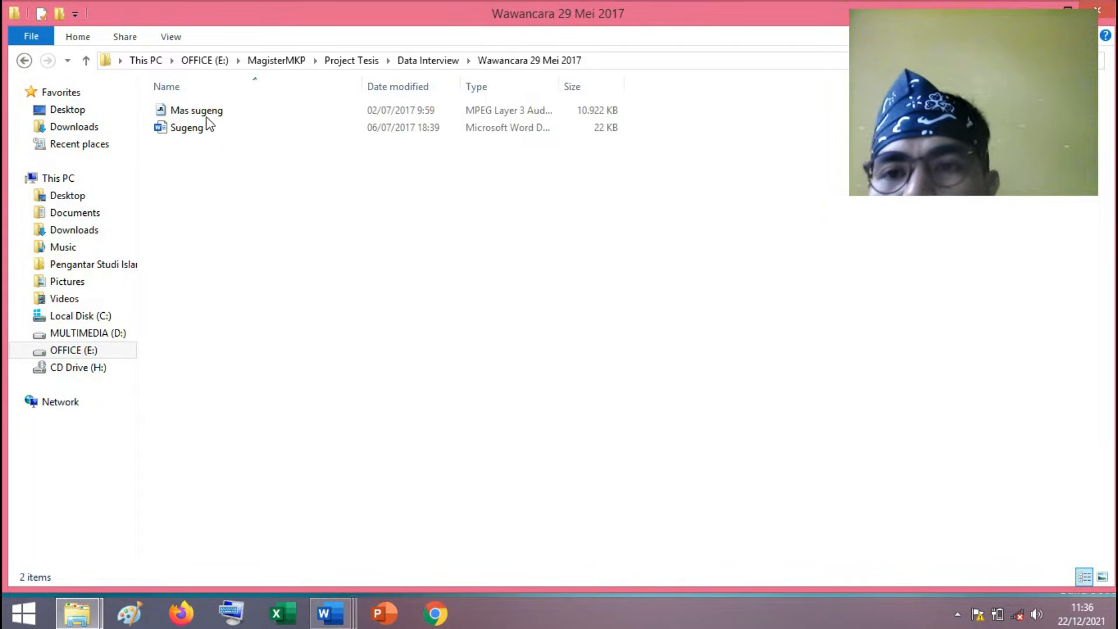
left_click(192, 112)
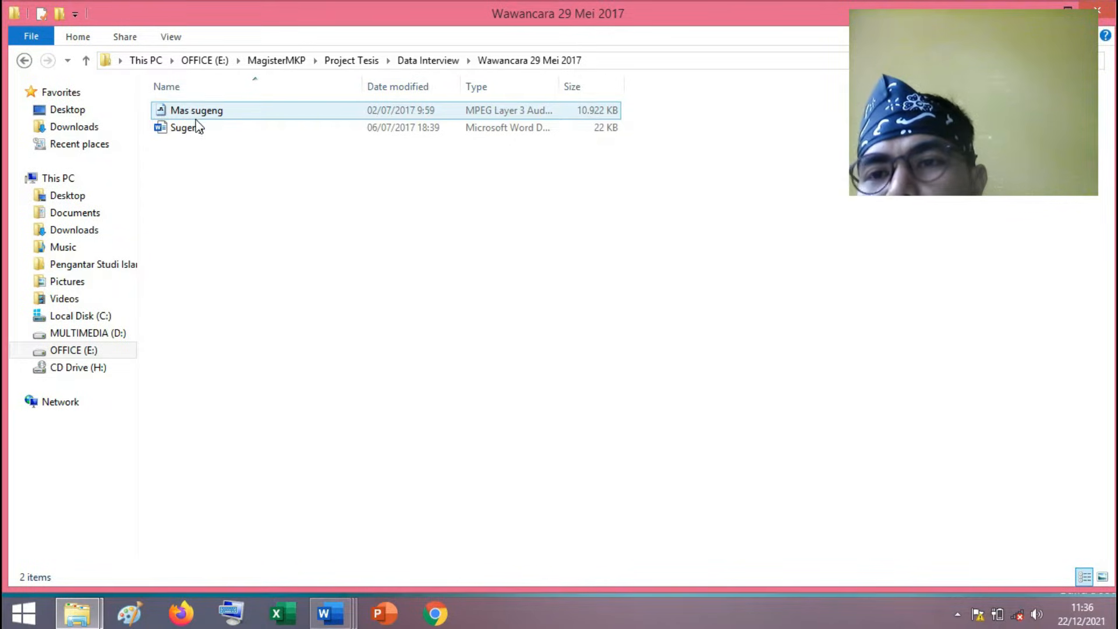
left_click(197, 127)
Look at the files inside the Wawancara 24 Mei 2017 folder and return to Data Interview.
left_click(24, 60)
left_click(235, 233)
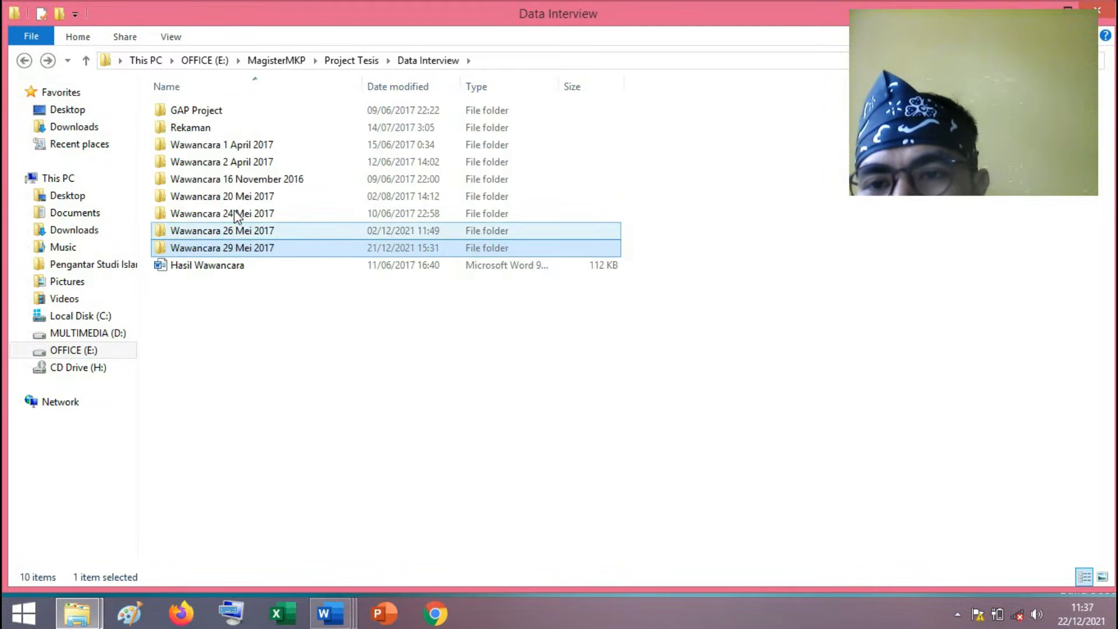
left_click(236, 214)
double_click(235, 213)
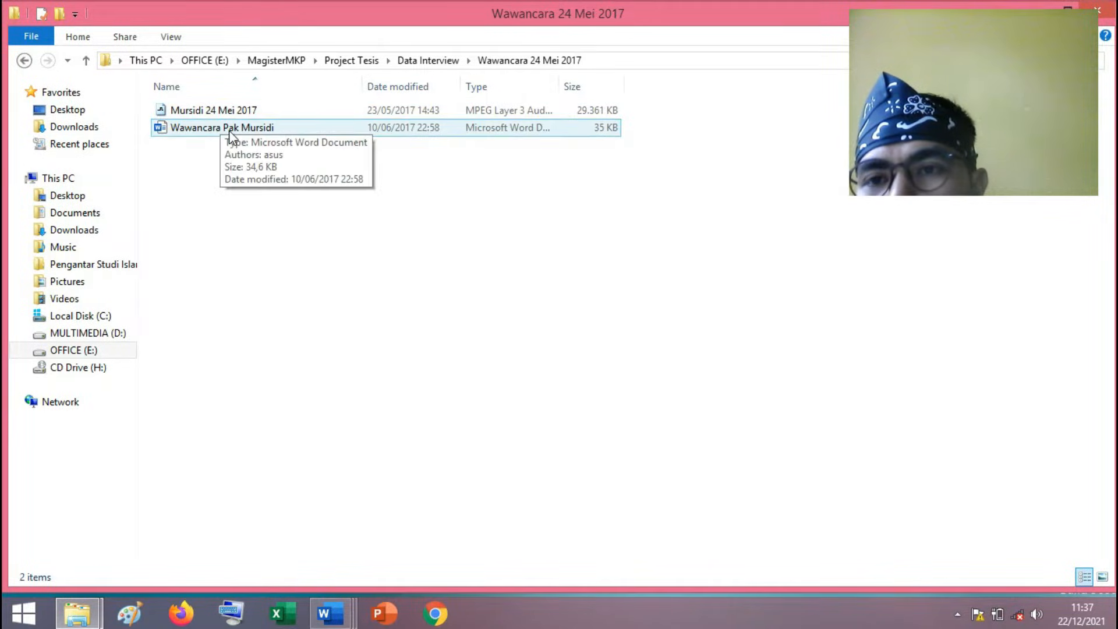
left_click(21, 61)
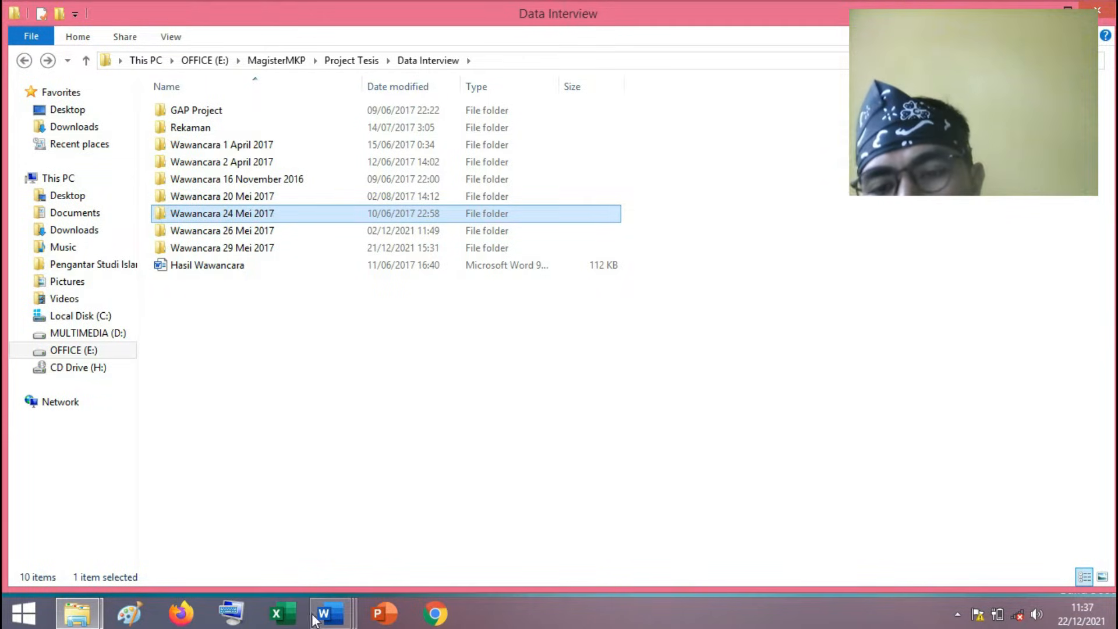
Switch to the Word document Open Coding - Proses Inovasi - SG and examine the interview number, interviewee and interviewer rows, matching initials with the transcript.
left_click(330, 613)
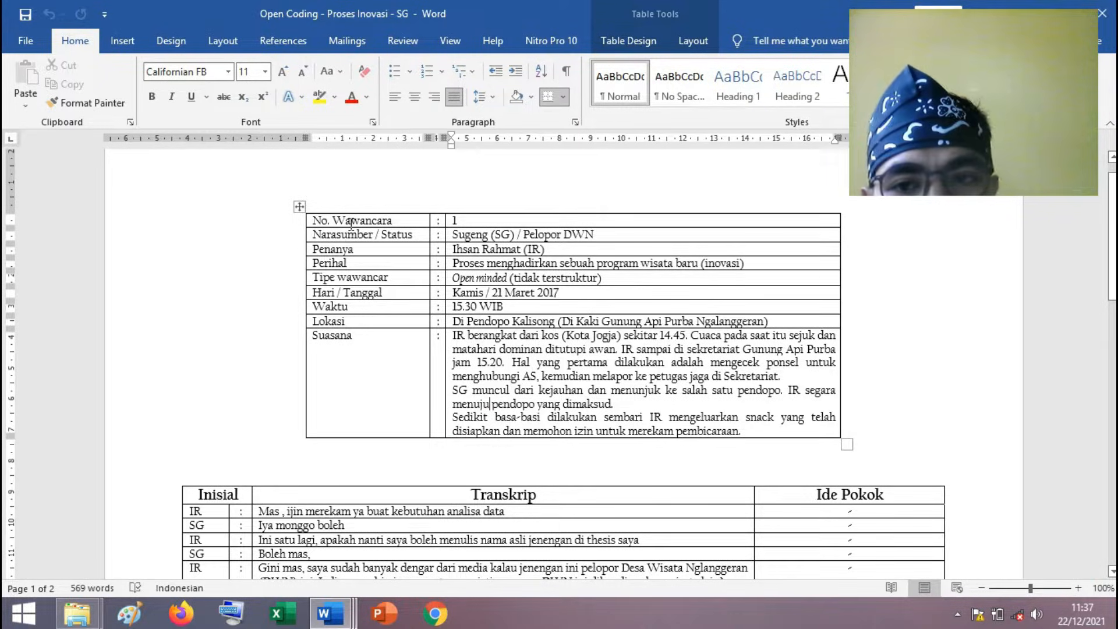
left_click_drag(299, 206, 501, 275)
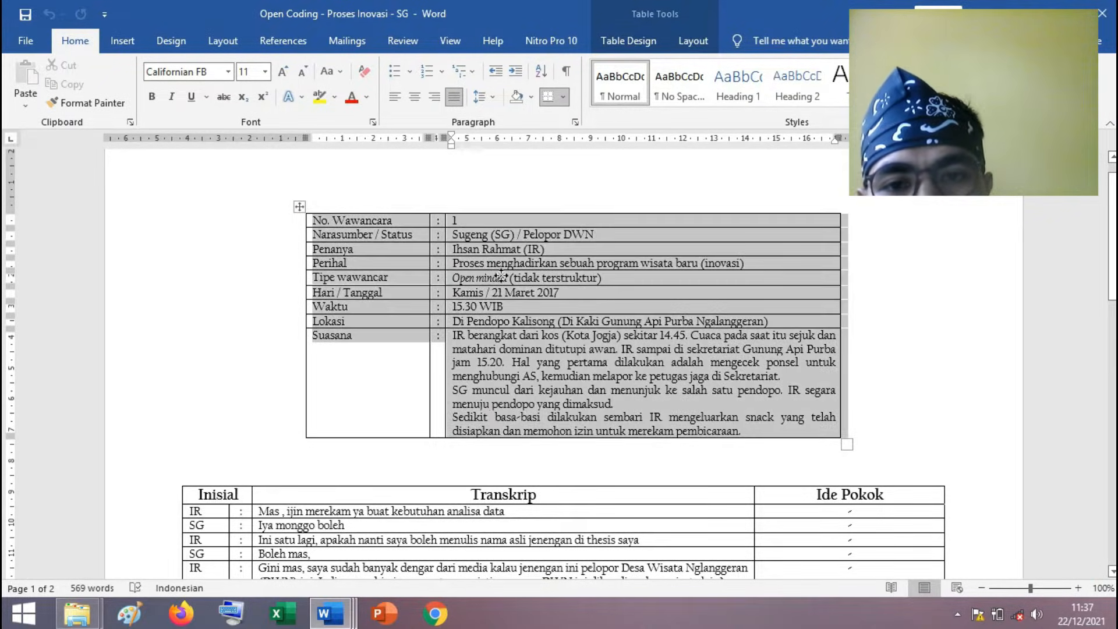
left_click(500, 276)
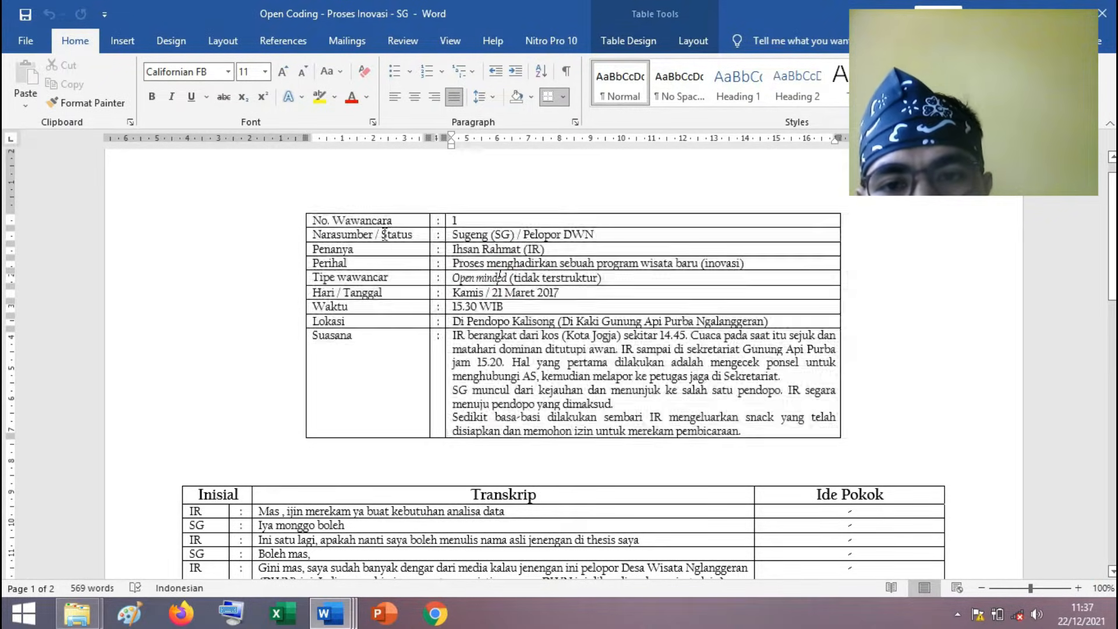
left_click(472, 222)
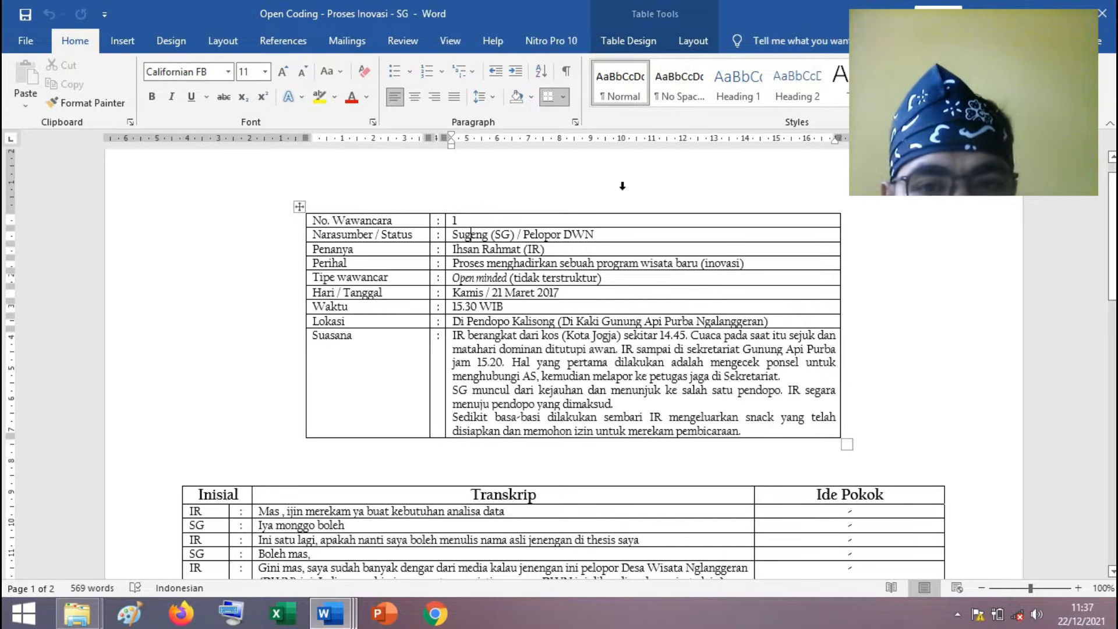
left_click(502, 234)
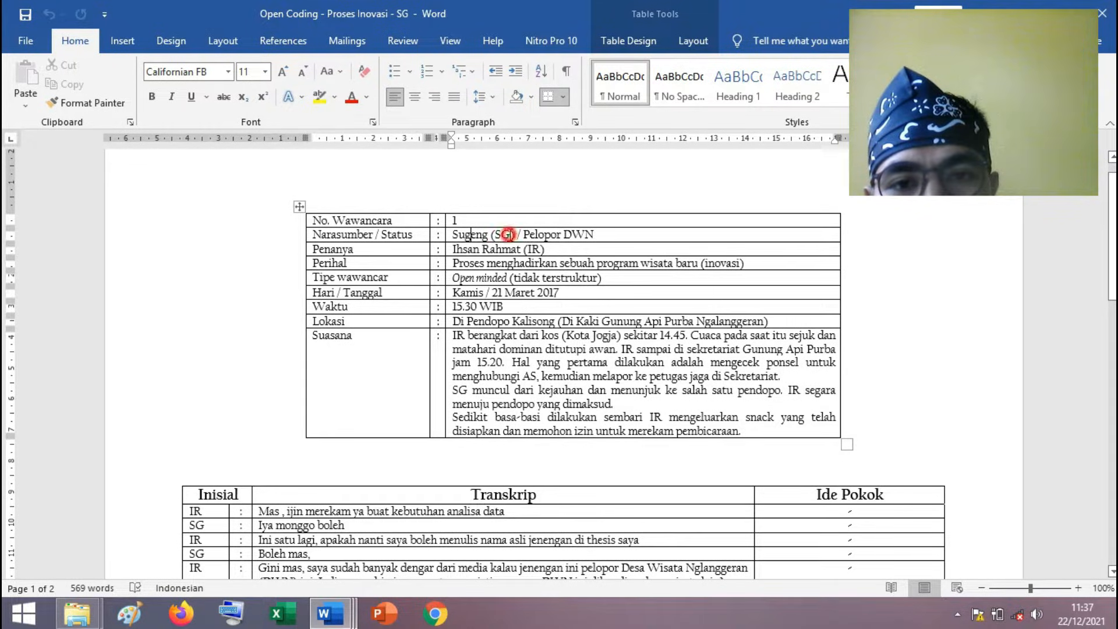
double_click(195, 525)
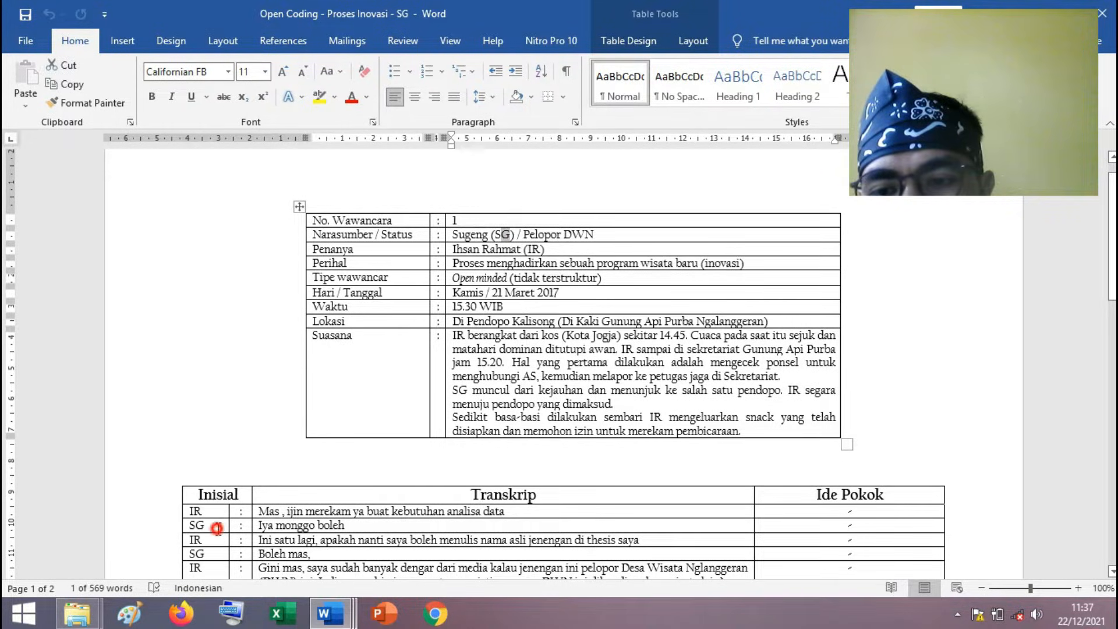
left_click(208, 524)
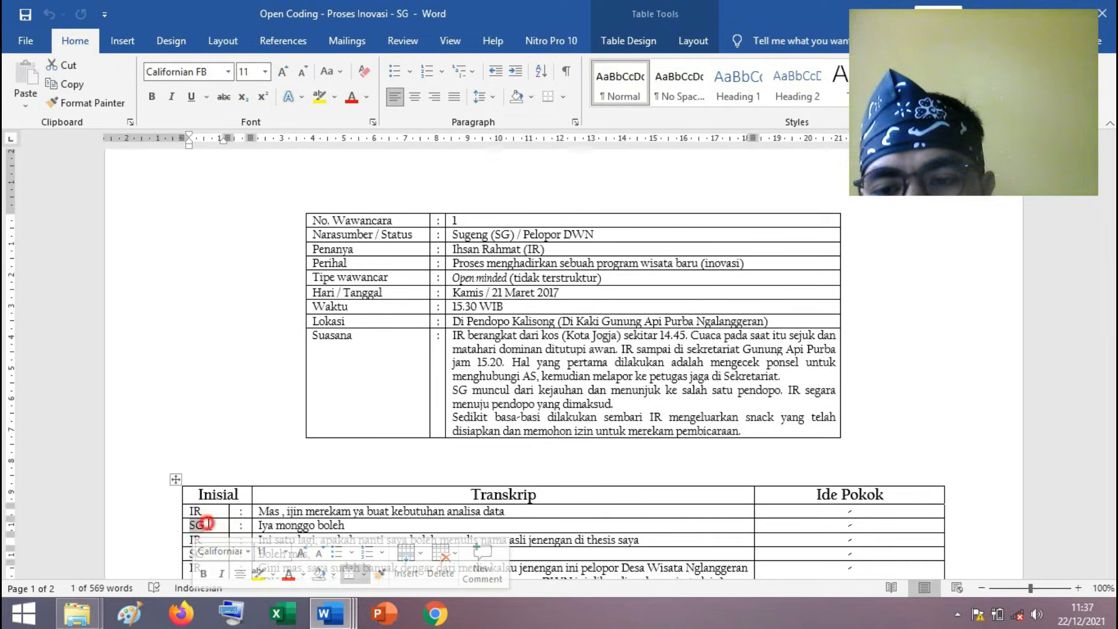
left_click(538, 234)
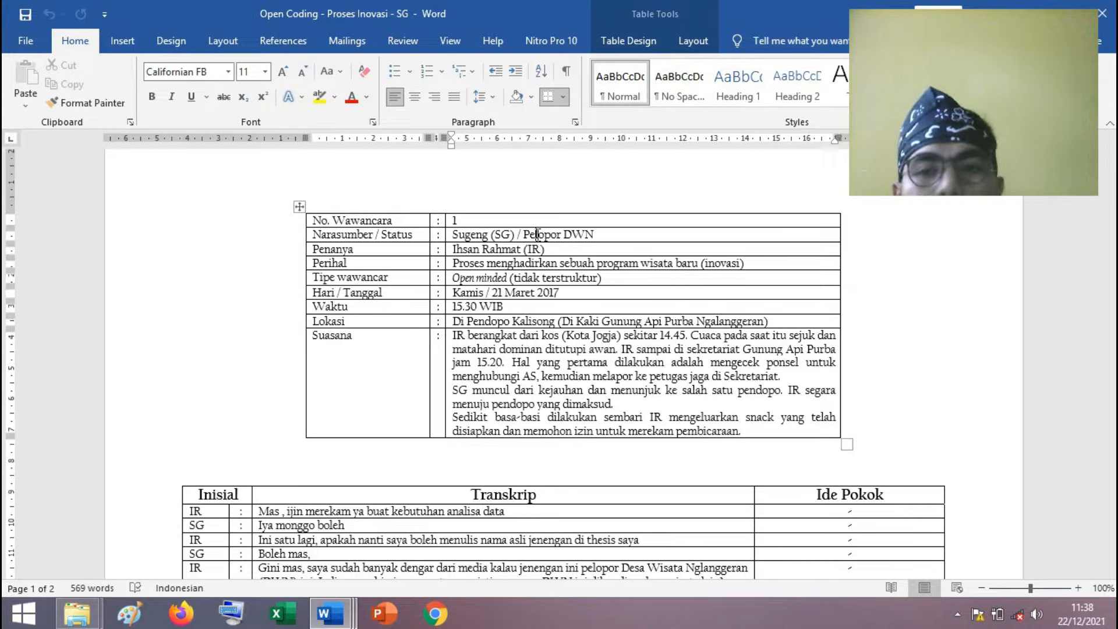
left_click(337, 248)
left_click(494, 252)
Complete the interview type label in the information table so it reads "Tipe wawancara".
left_click(351, 261)
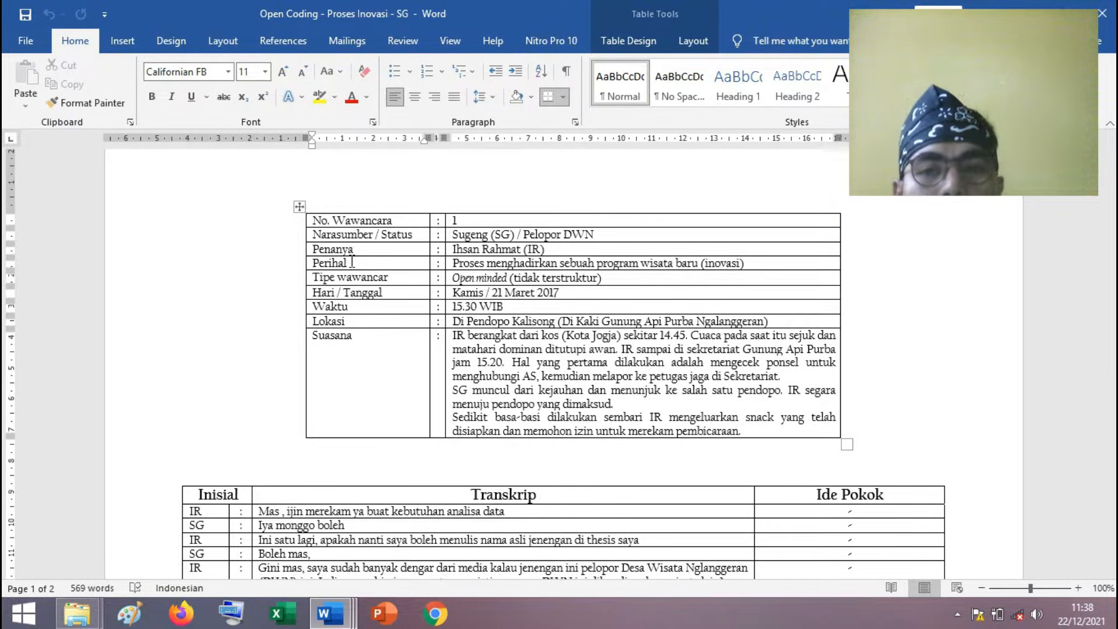
left_click(404, 277)
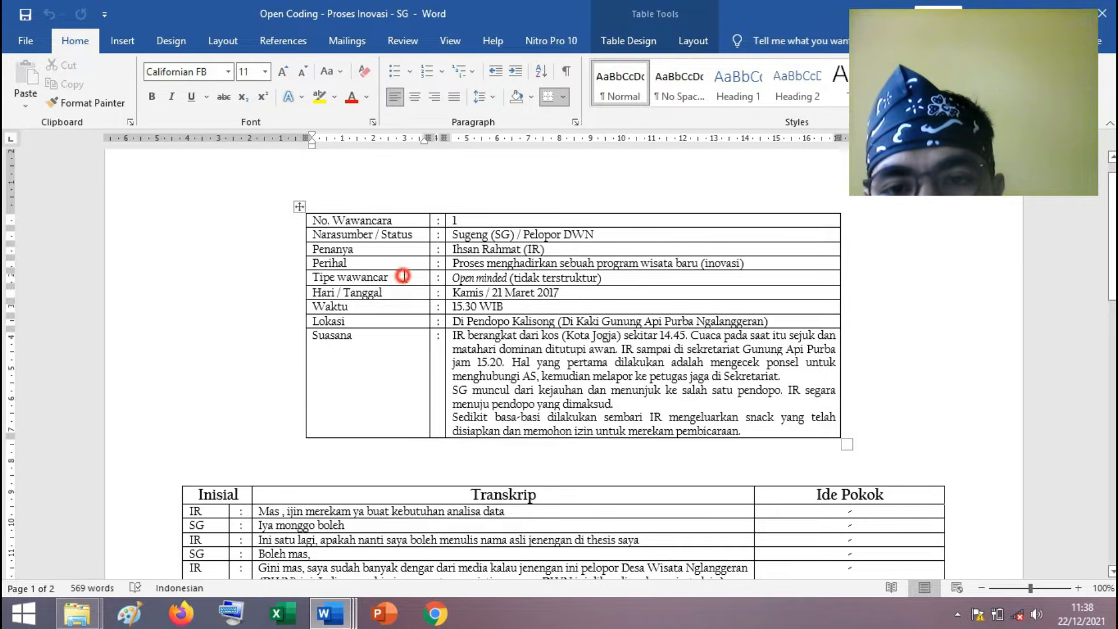
type("a")
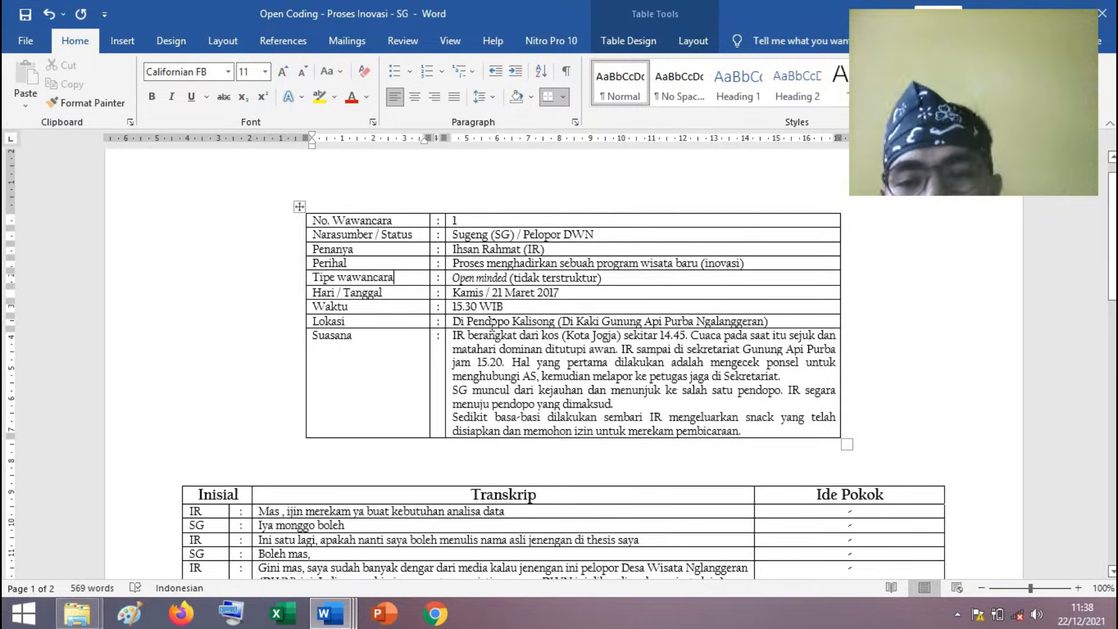
Review the Hari / Tanggal, Lokasi and Suasana rows of the interview information table, including the full description of the atmosphere.
left_click(404, 295)
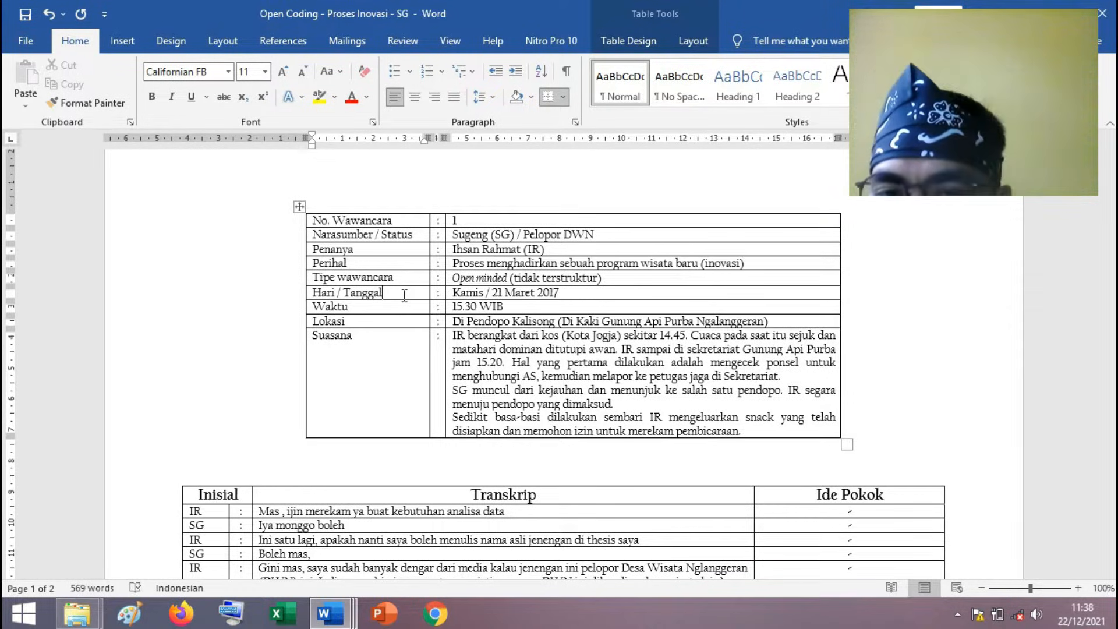
left_click(386, 324)
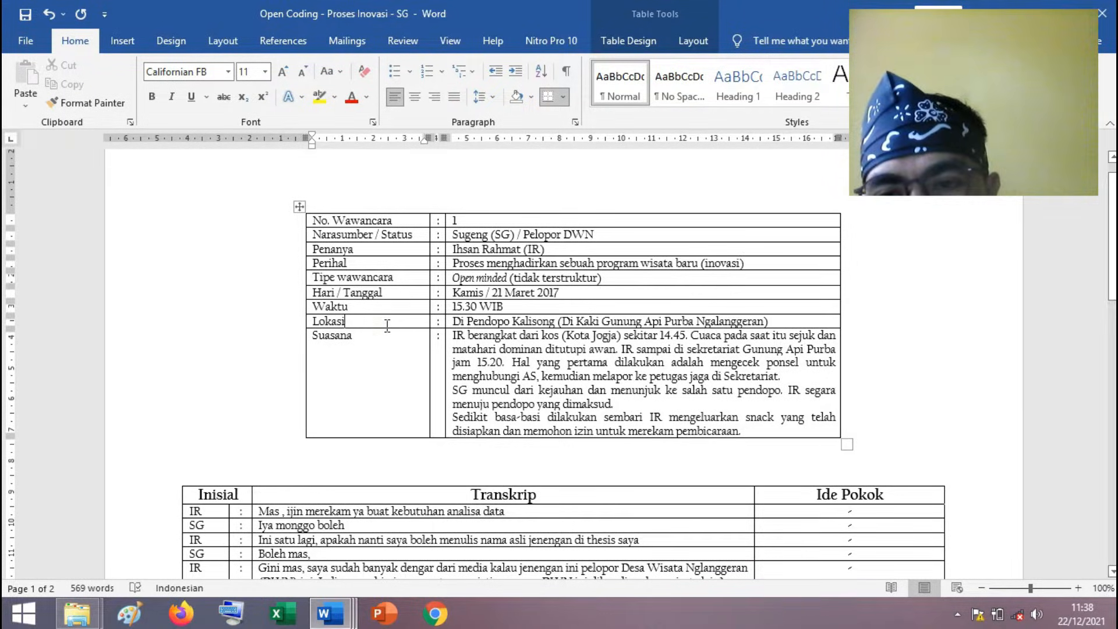
left_click(387, 340)
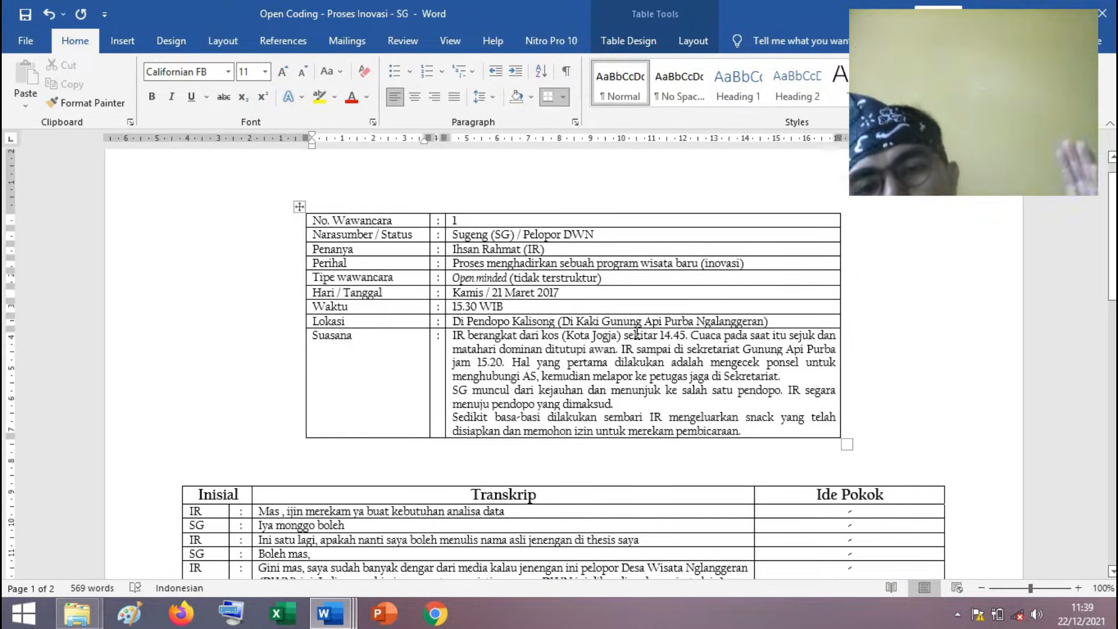
left_click(667, 400)
left_click_drag(755, 430, 454, 337)
left_click(471, 377)
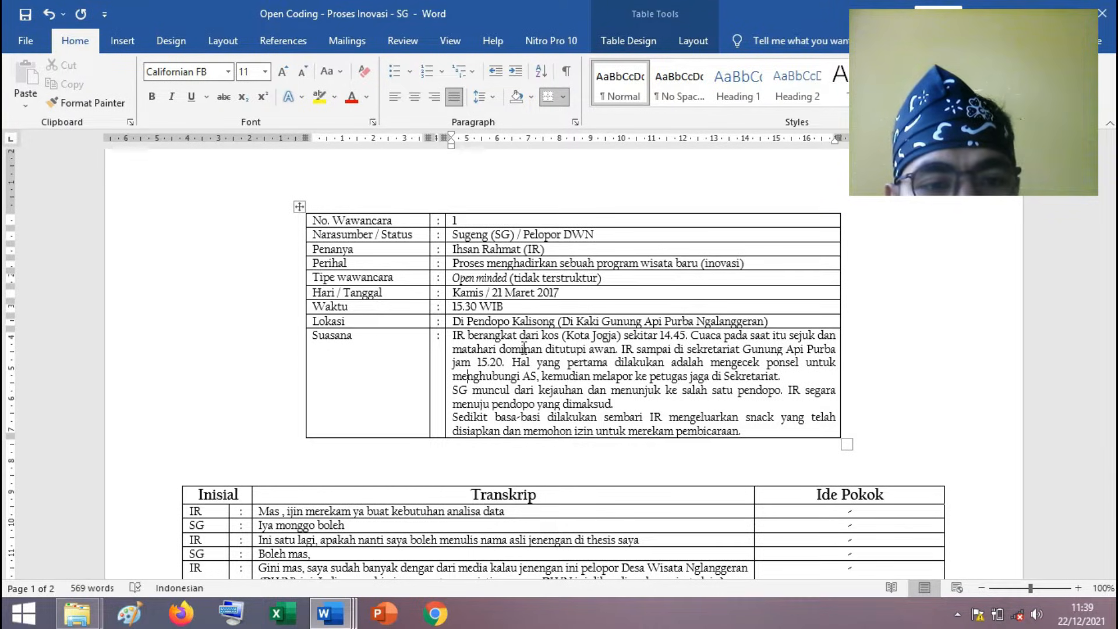
Examine the transcript table's Inisial, Transkrip and Ide Pokok columns, down to the interviewer's question about what makes DWN special.
scroll(584, 355, "down", 2)
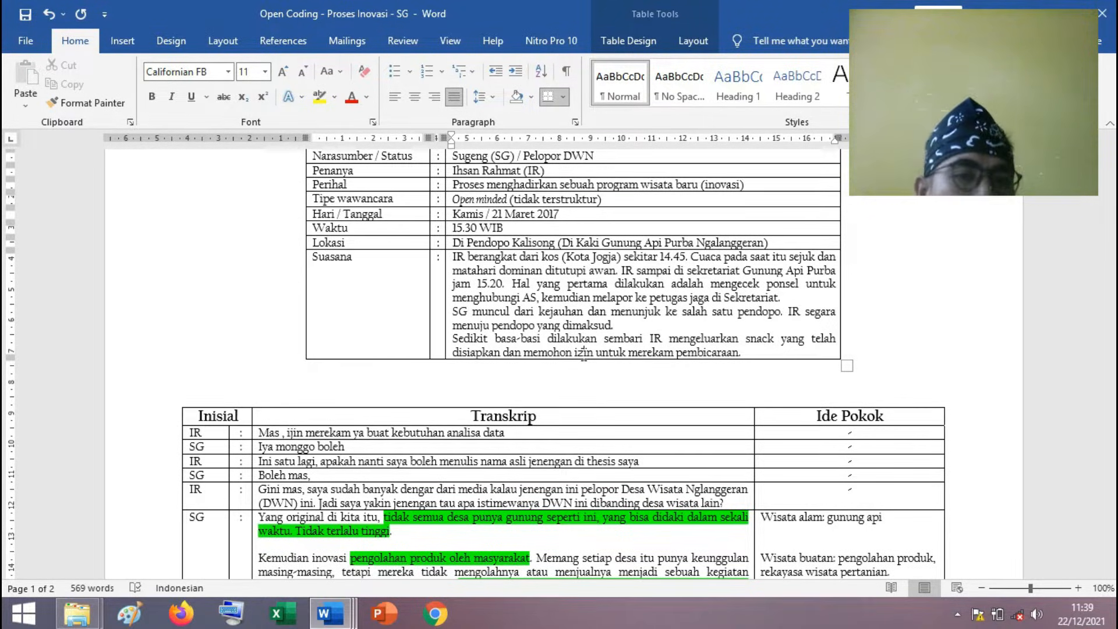
scroll(584, 354, "down", 1)
left_click(515, 410)
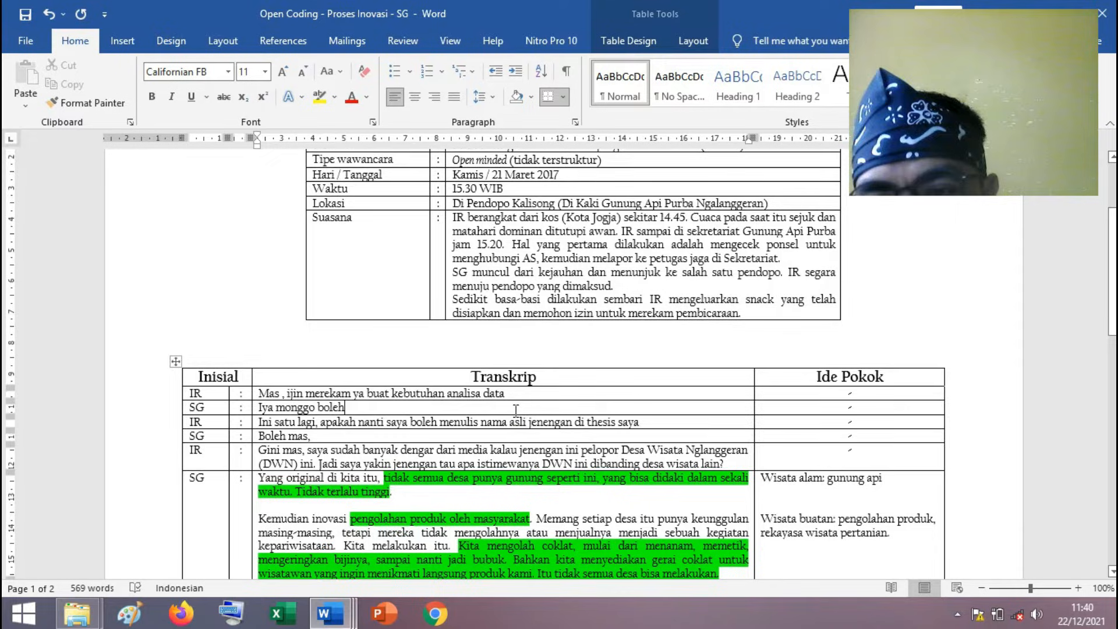
scroll(516, 411, "down", 1)
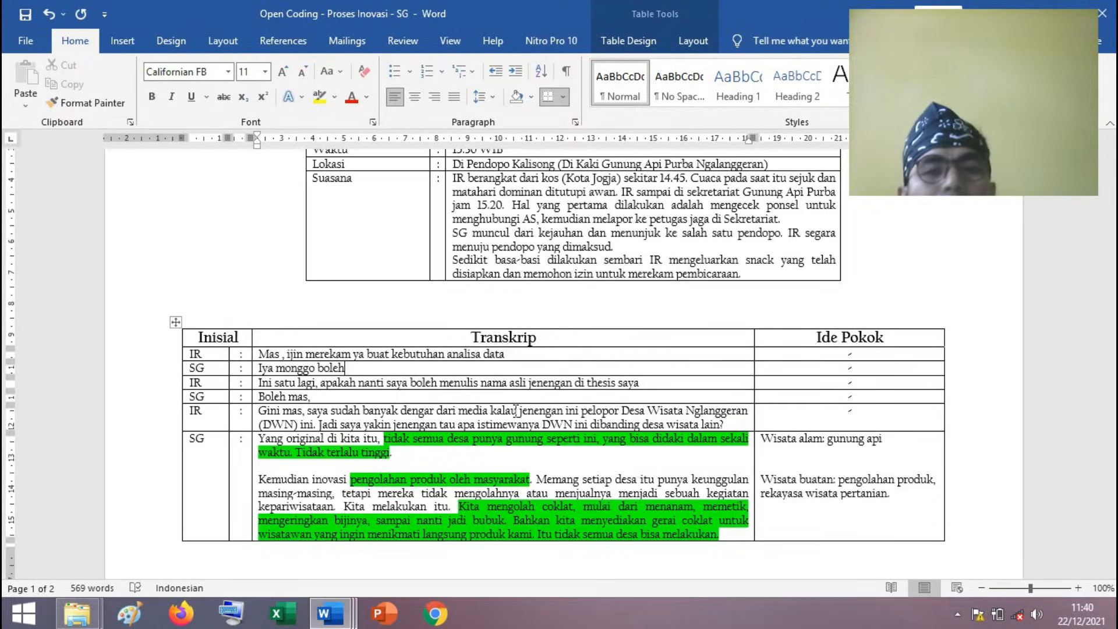
left_click(398, 411)
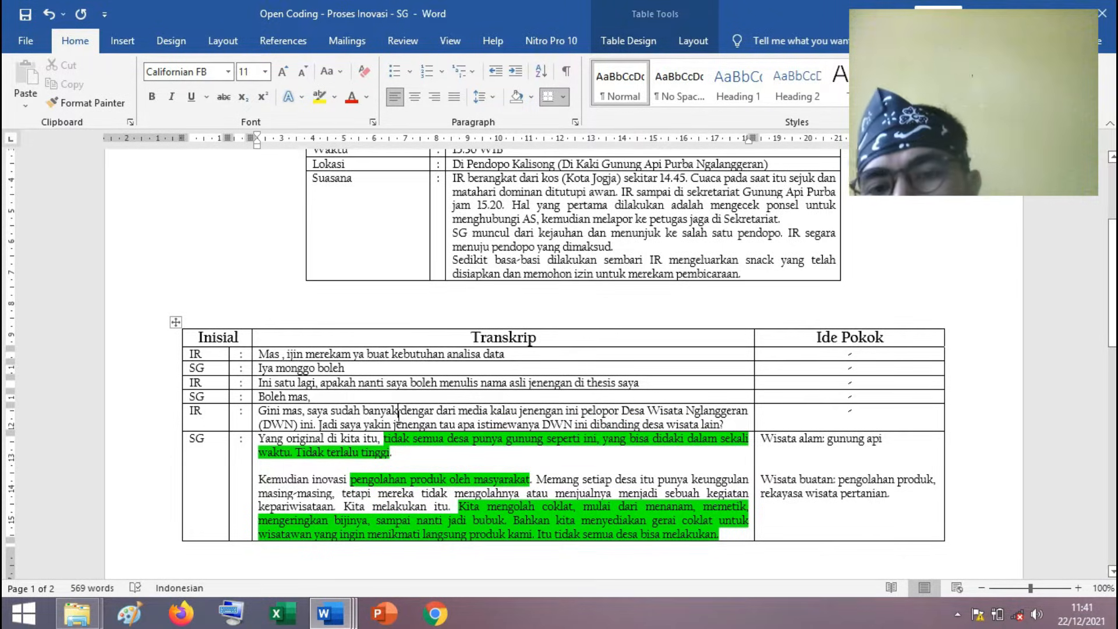
Compare the interviewee's first green-highlighted answer with the Perihal row of the interview information table.
scroll(494, 383, "down", 3)
left_click(482, 361)
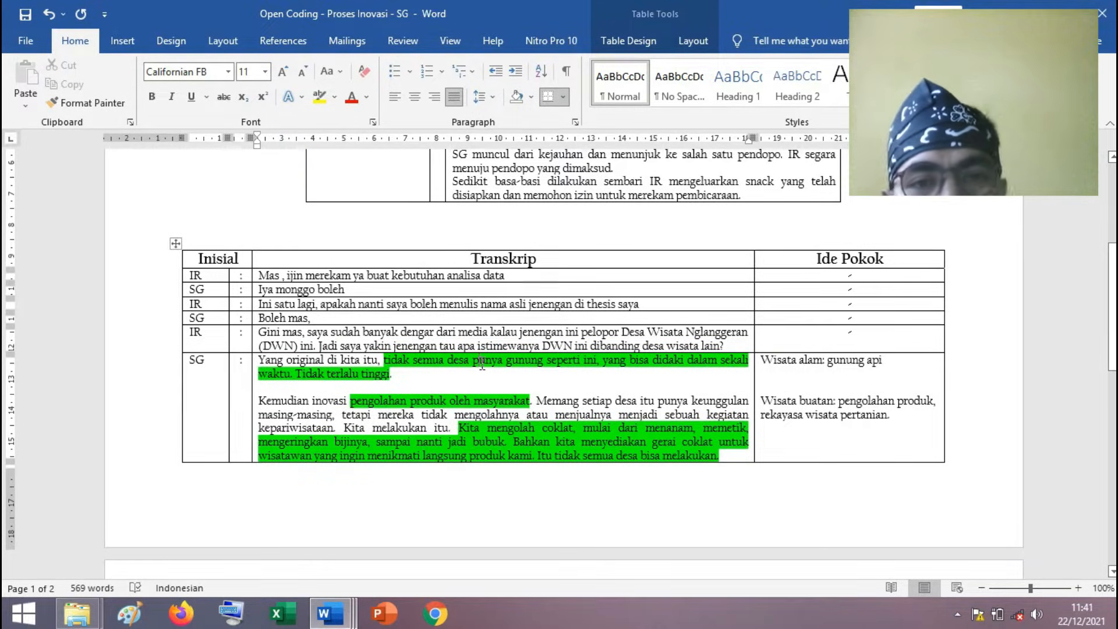
scroll(547, 268, "up", 3)
scroll(552, 260, "up", 3)
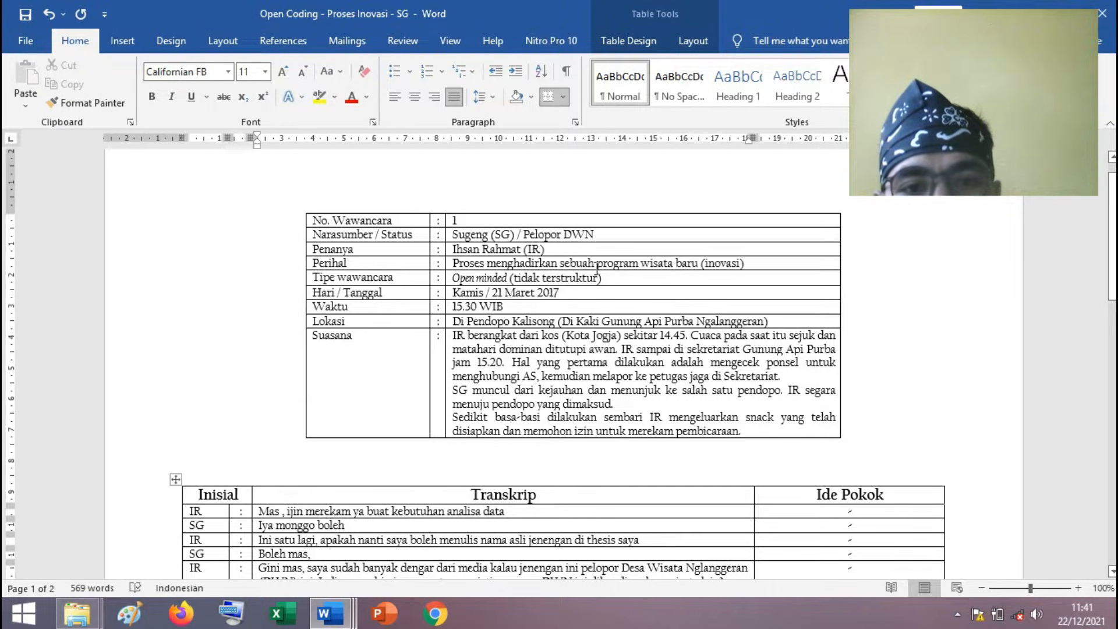
scroll(622, 263, "down", 1)
scroll(622, 263, "down", 5)
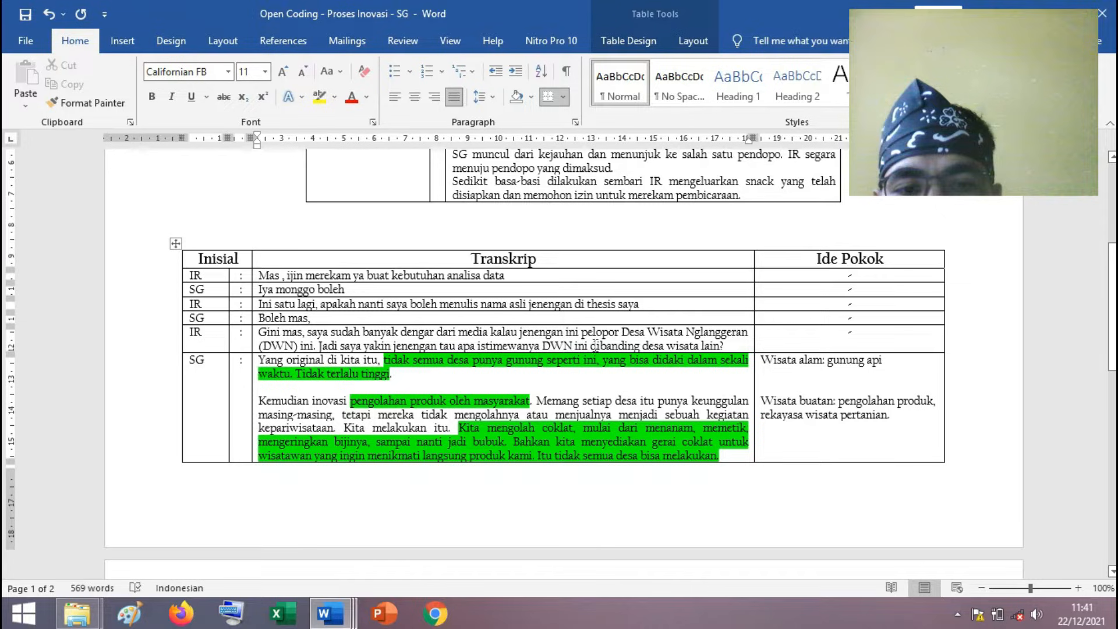
Skim the green-highlighted passages and their Ide Pokok entries through the second page of the transcript table.
left_click(457, 375)
scroll(440, 373, "down", 10)
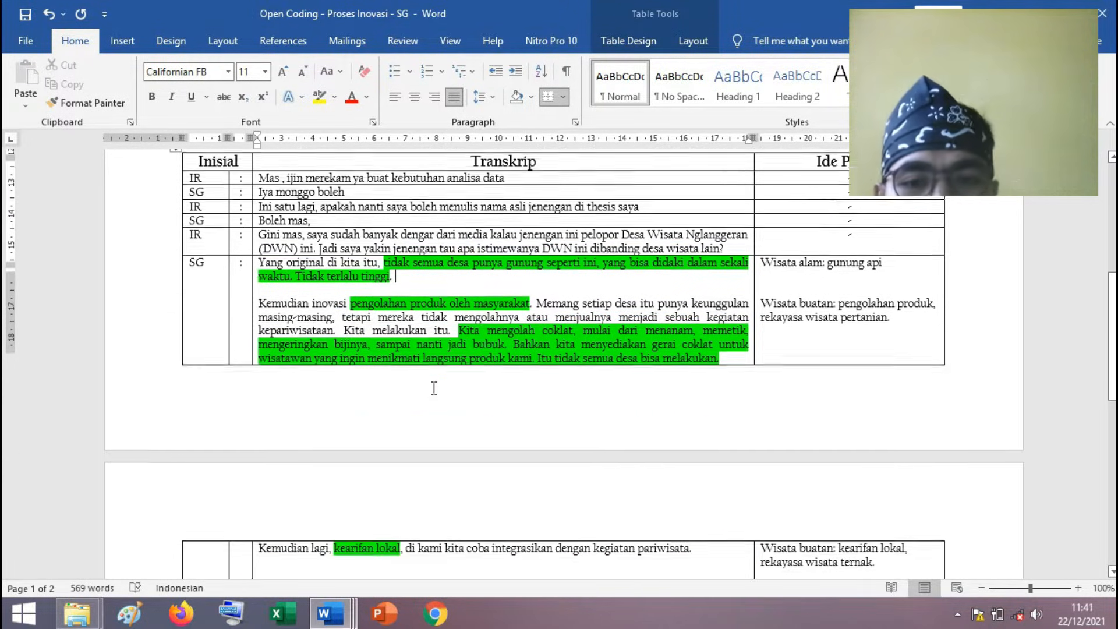
scroll(434, 388, "down", 7)
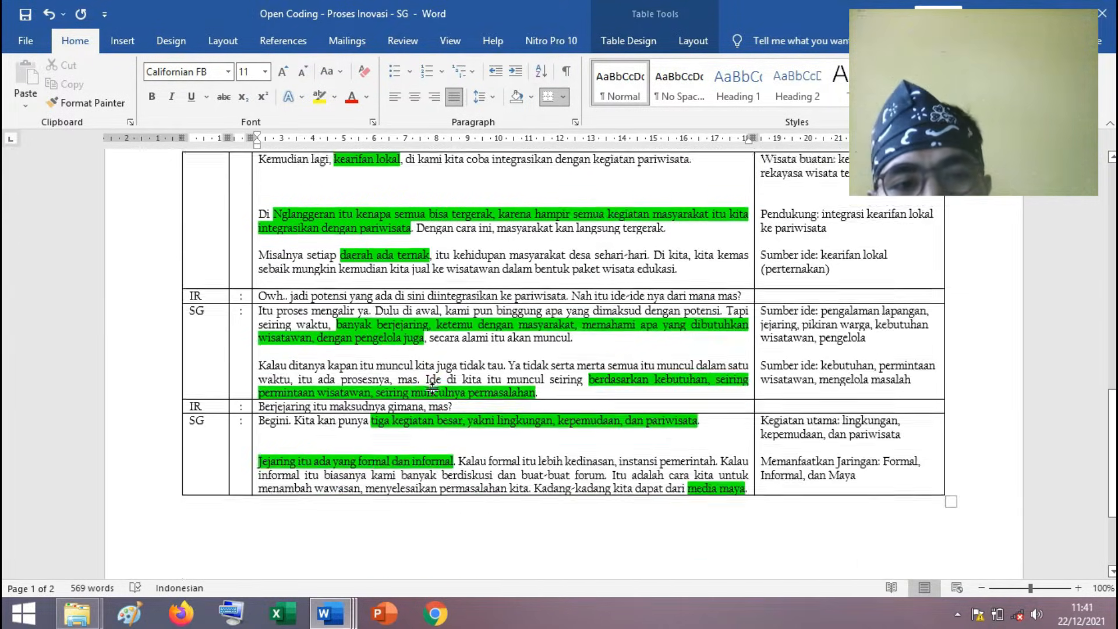
scroll(434, 387, "up", 15)
scroll(433, 387, "up", 3)
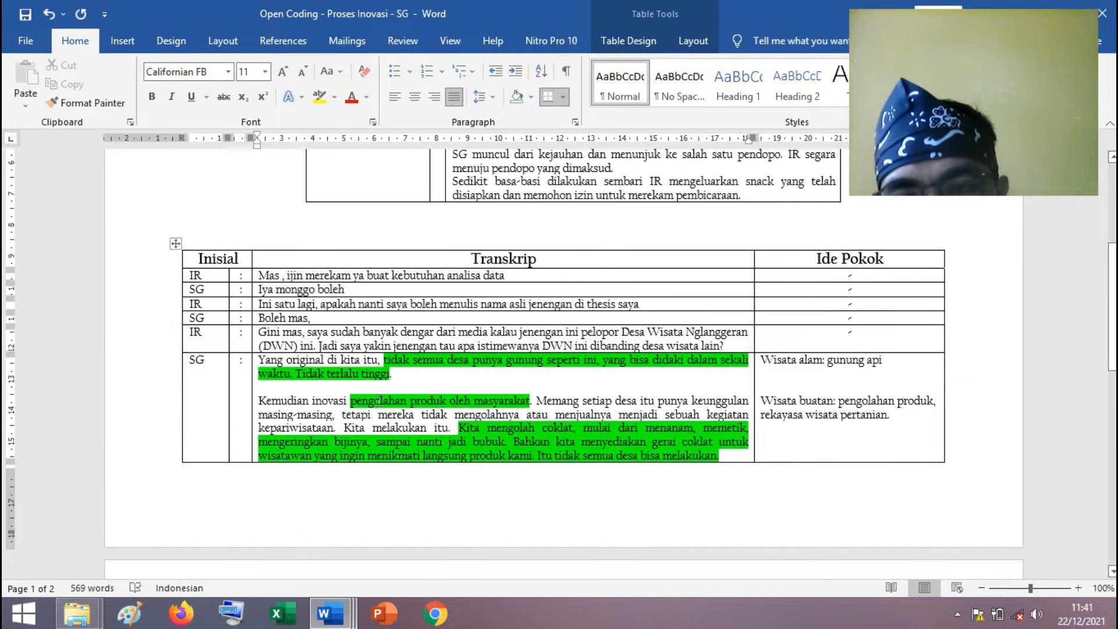
Select the answer paragraph beginning "Yang original di kita itu" and examine it alongside the Ide Pokok entries for that answer.
left_click(407, 375)
left_click_drag(312, 373, 259, 360)
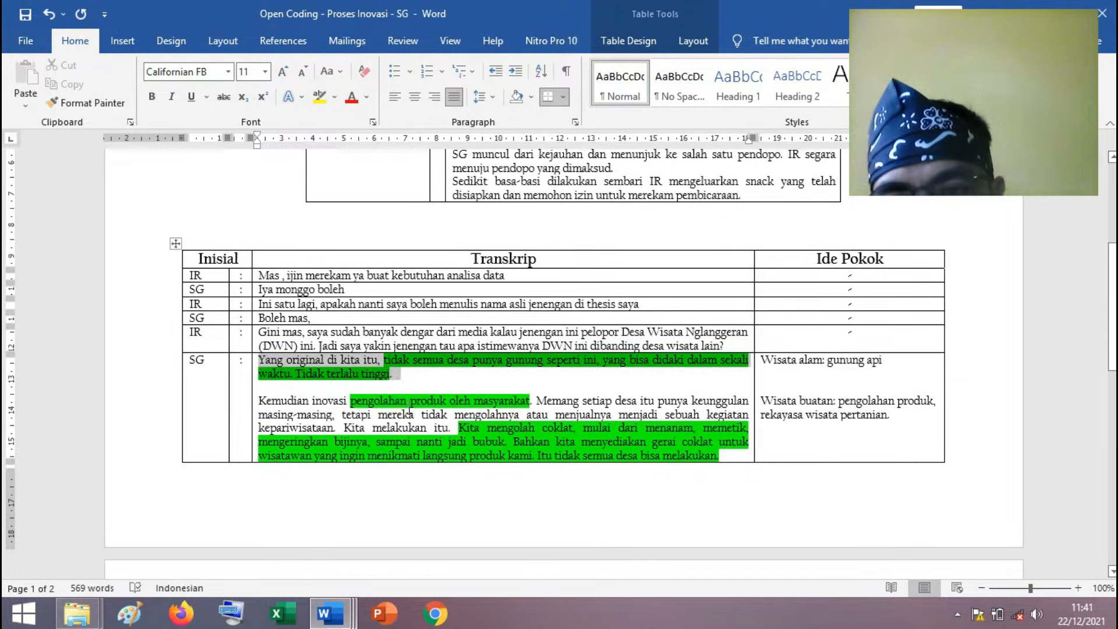
left_click(477, 415)
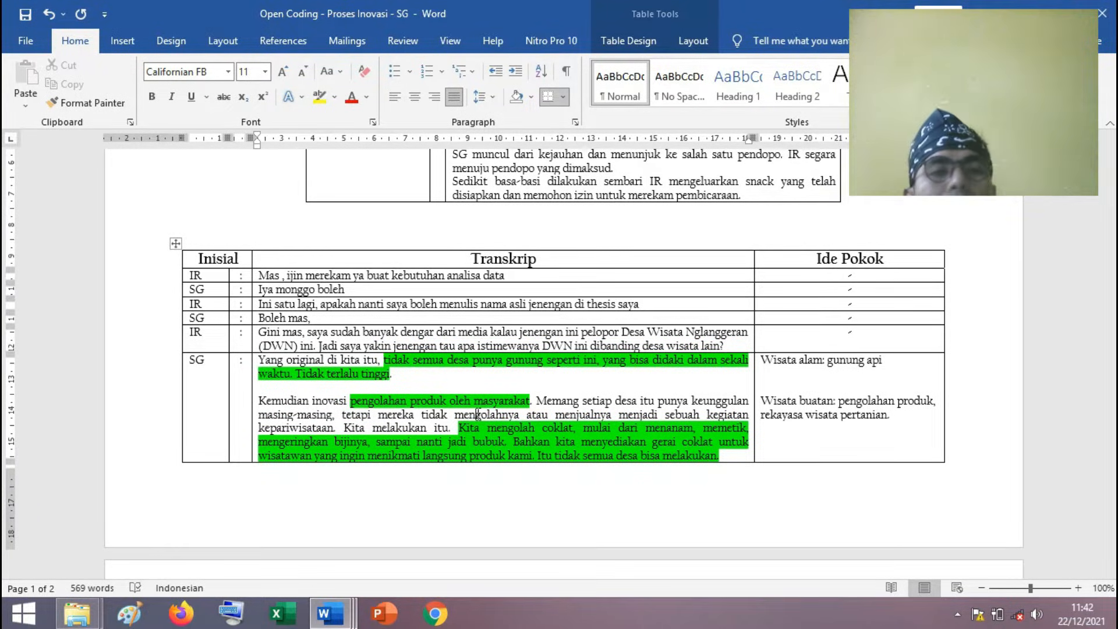
scroll(478, 415, "up", 3)
scroll(467, 436, "down", 1)
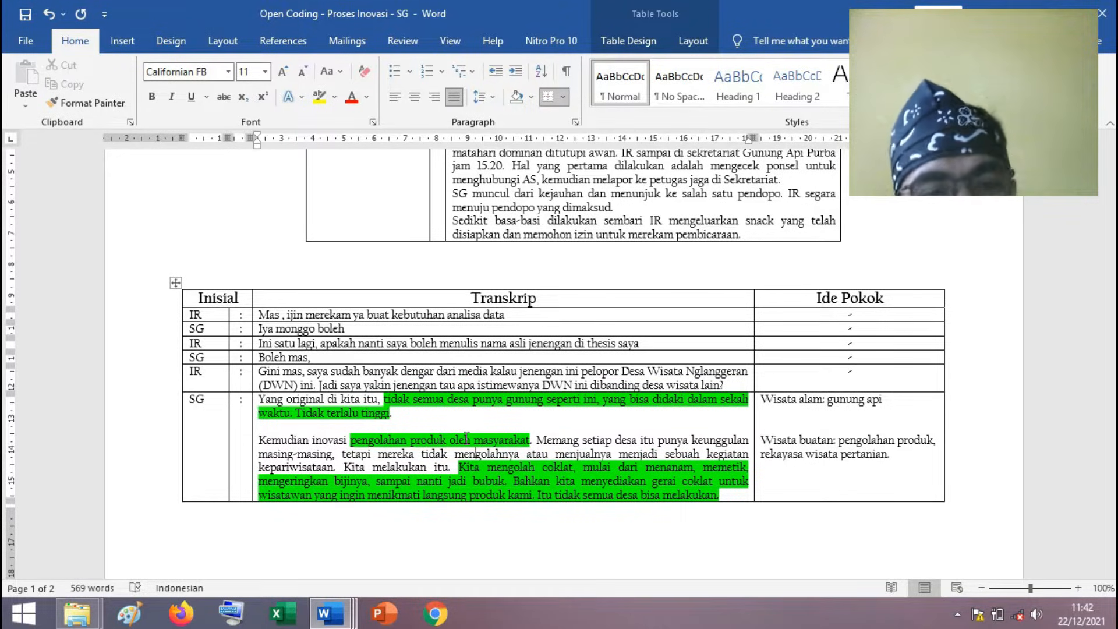
scroll(458, 440, "down", 1)
left_click(395, 373)
left_click(860, 415)
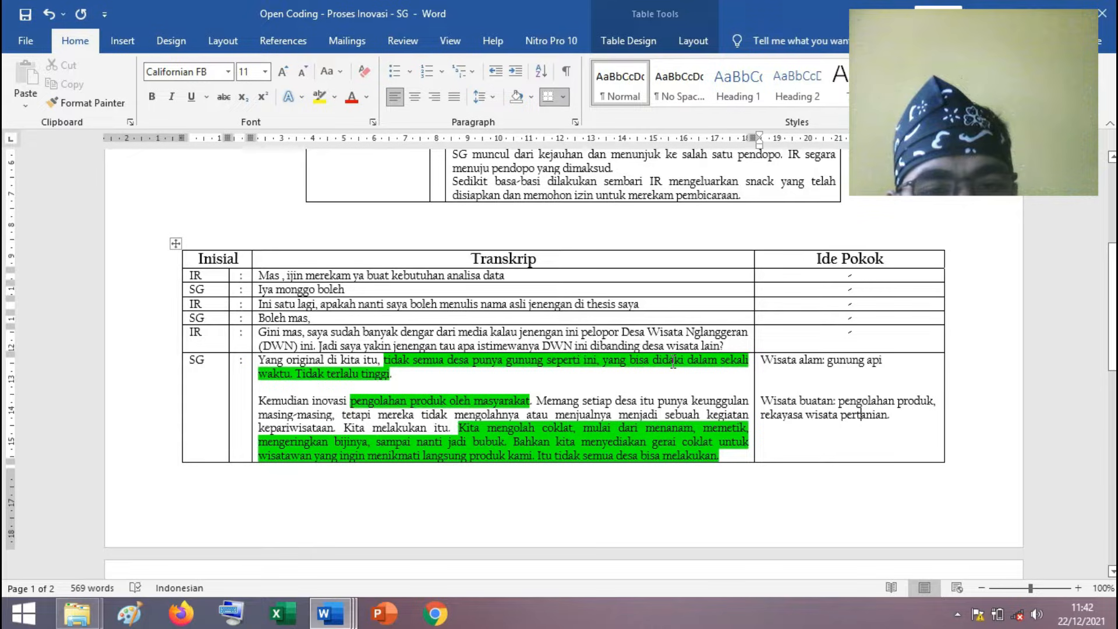
Mark the Ide Pokok labels "Wisata alam" and "Wisata buatan" in turn to compare the two categories of the first answer.
left_click_drag(890, 361, 822, 360)
left_click(769, 374)
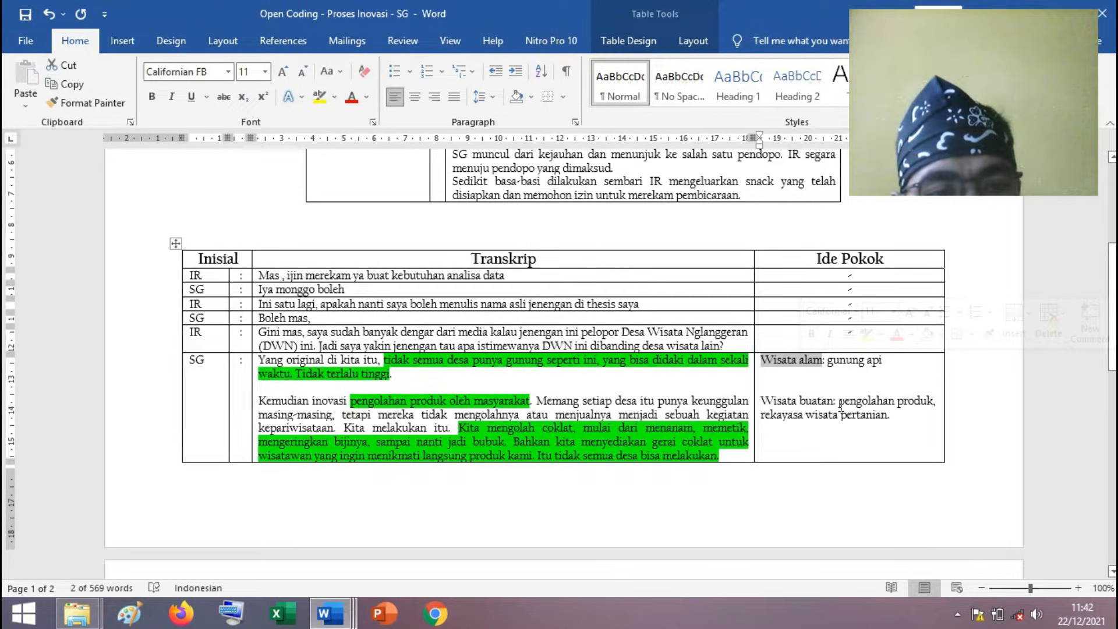
left_click_drag(898, 419, 761, 401)
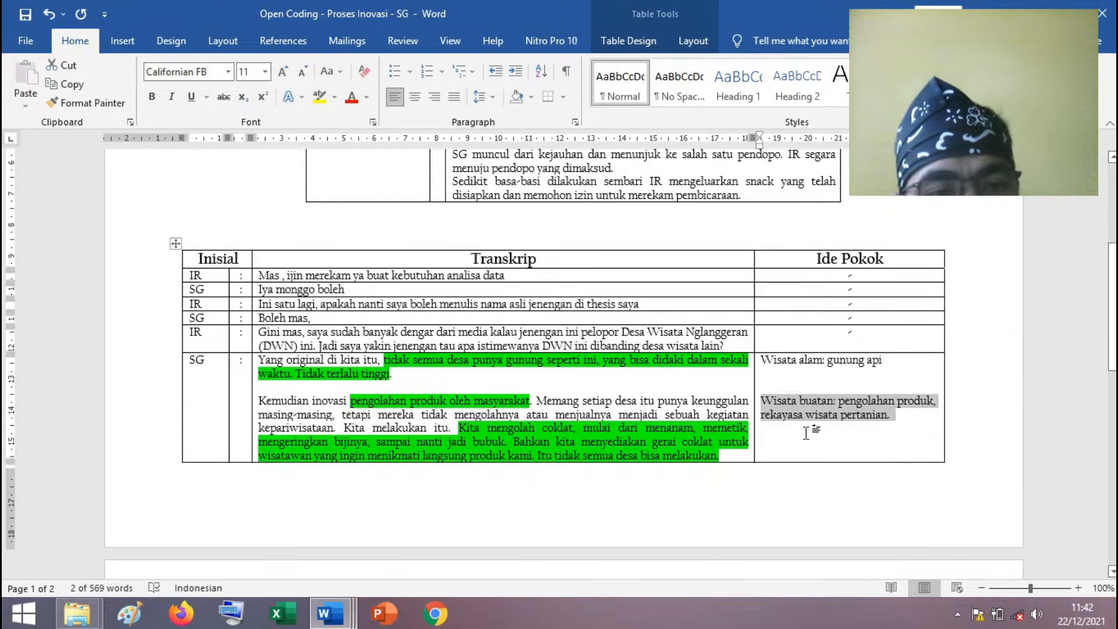
left_click(816, 406)
left_click_drag(835, 401, 760, 401)
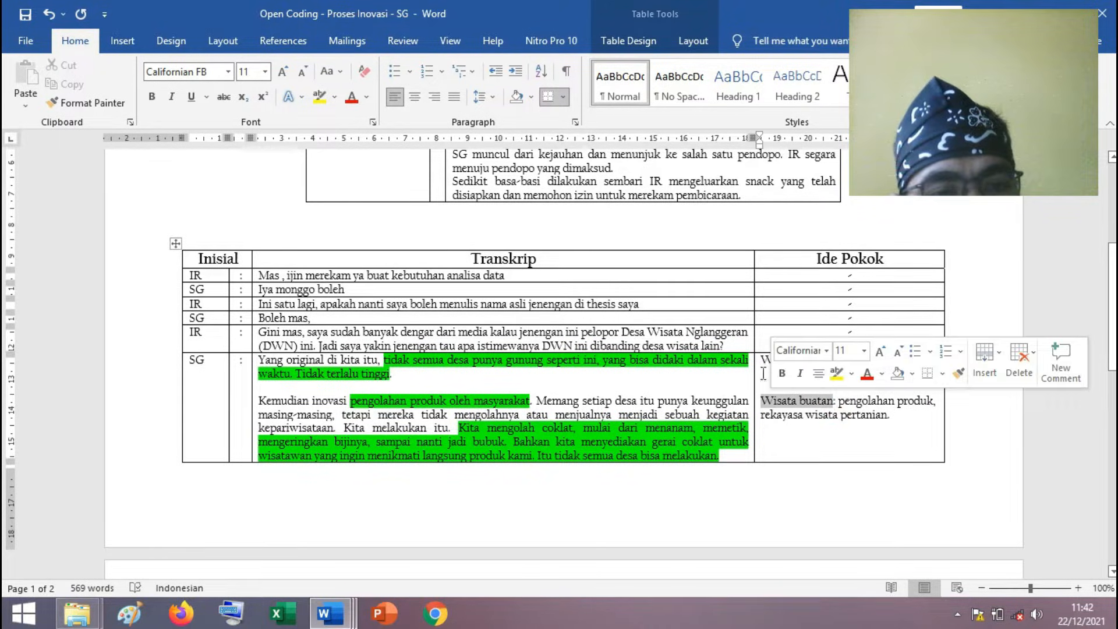
left_click_drag(761, 360, 821, 366)
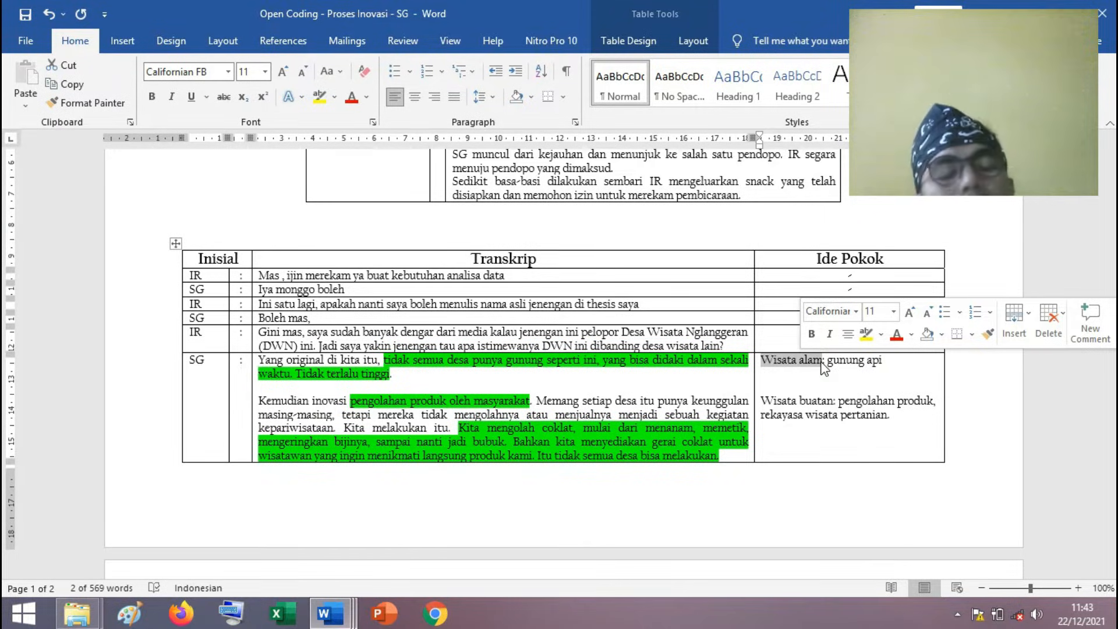
Examine the Ide Pokok entry "Pendukung: integrasi kearifan lokal ke pariwisata" against its highlighted passage, marking the description and the label "Pendukung".
scroll(568, 414, "down", 1)
left_click(568, 414)
scroll(568, 413, "down", 3)
scroll(568, 413, "down", 3)
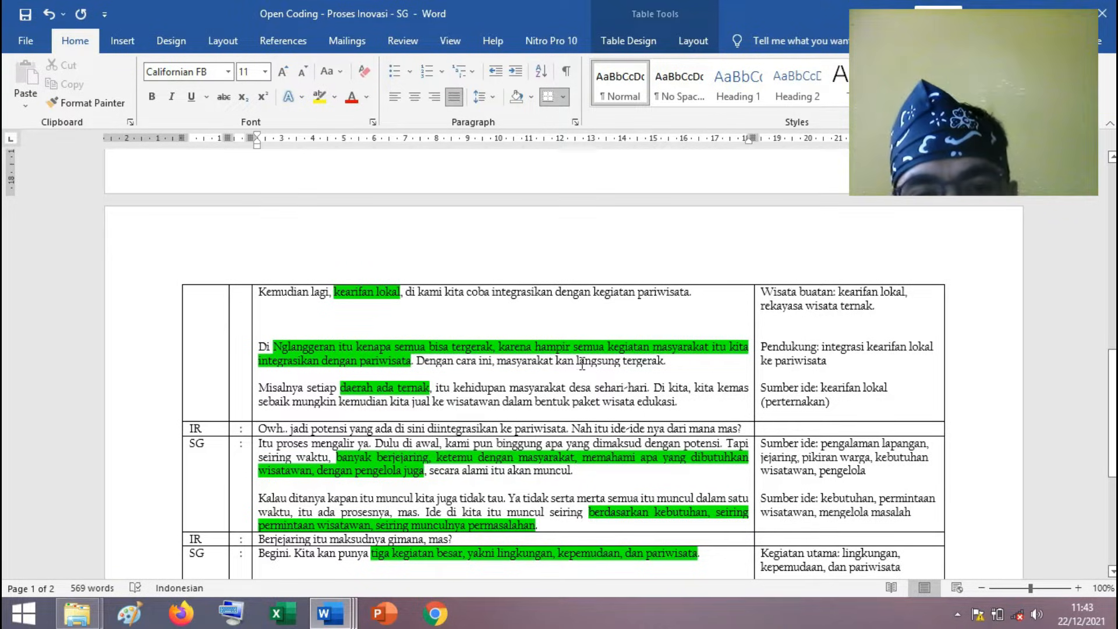
left_click(834, 361)
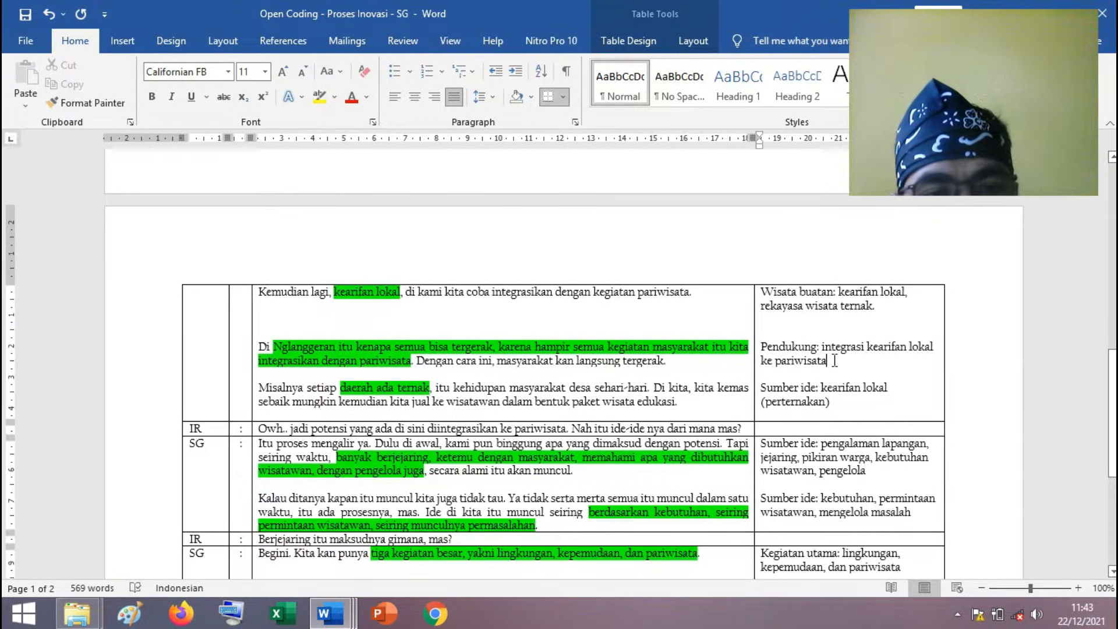
left_click(825, 348, "shift")
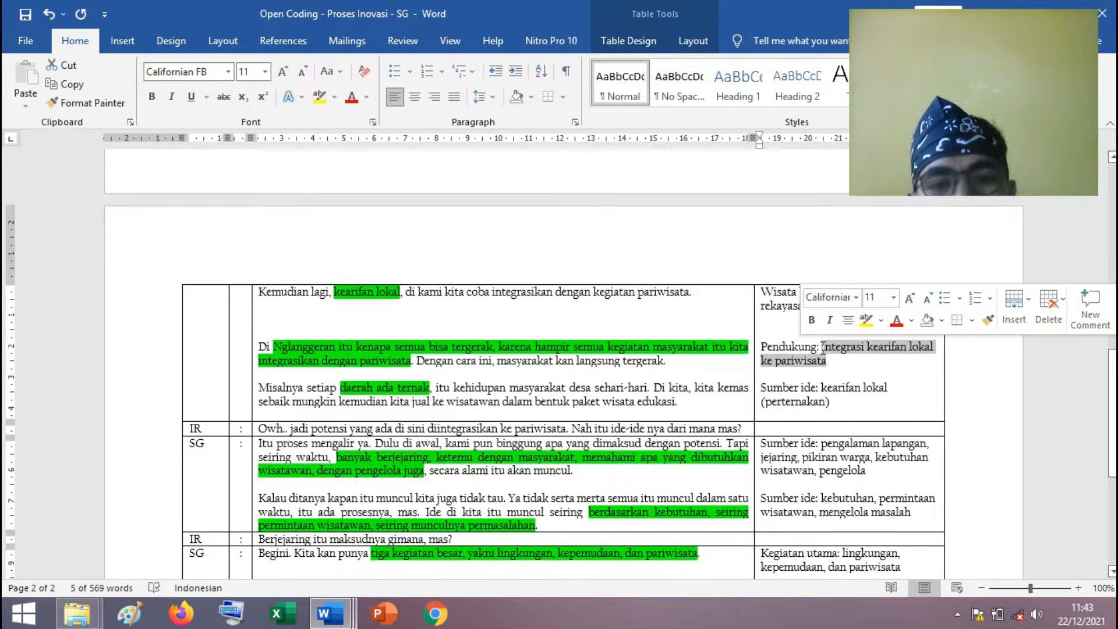
left_click(421, 346)
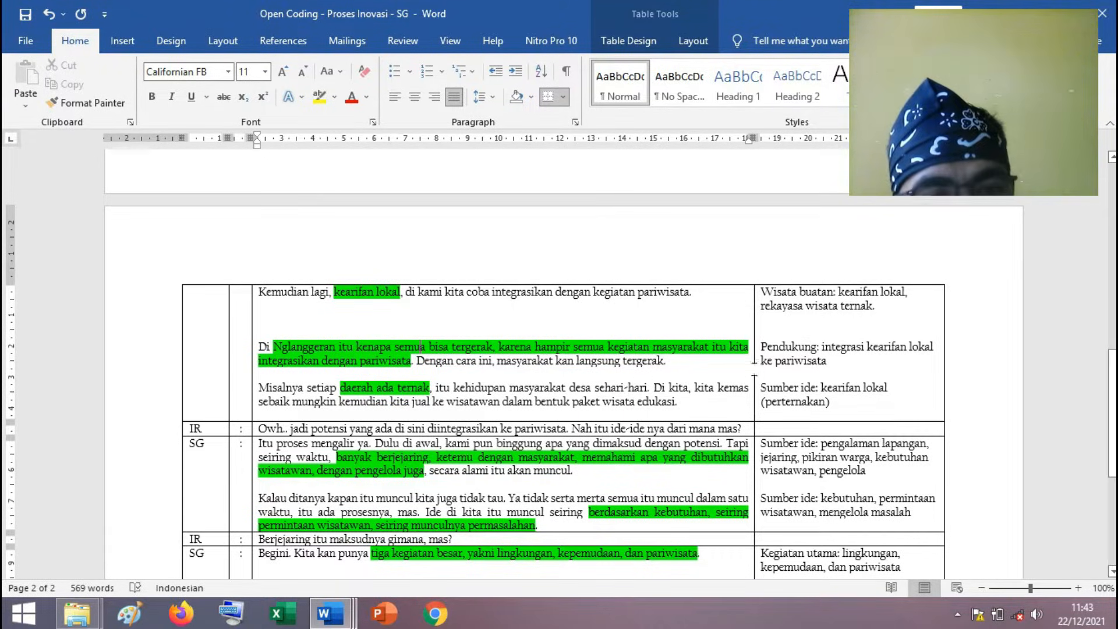
double_click(789, 349)
Switch to the BAB IV document and mark "Faktor Pendukung dan Penghambat" and the "Proses Inovasi di Desa Wisata Nglanggeran" section with its subpoints.
left_click(329, 613)
left_click(157, 543)
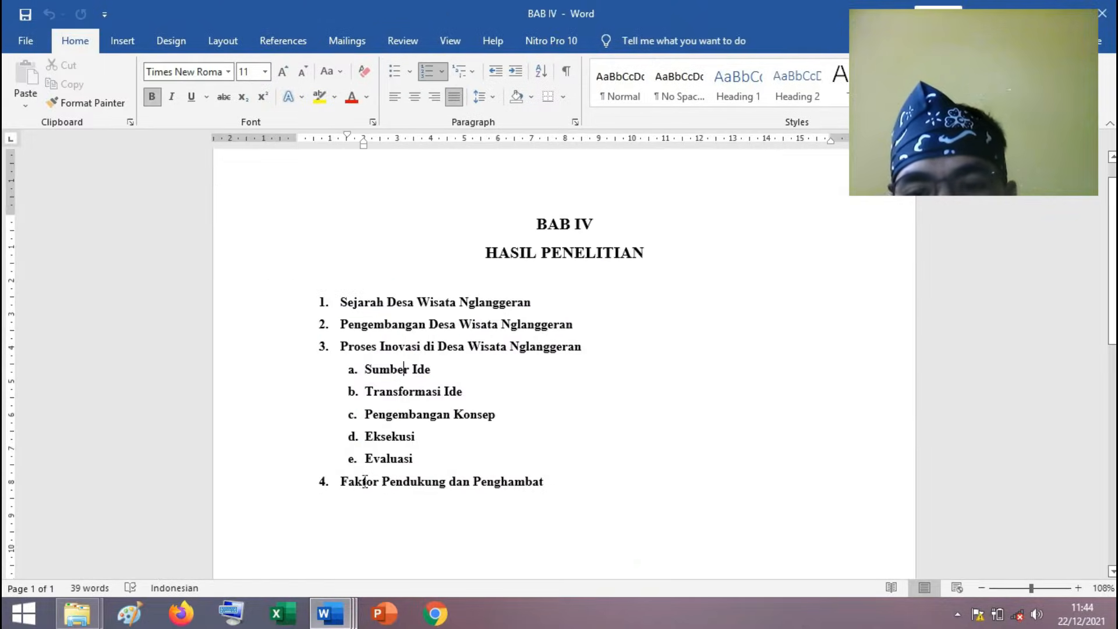
left_click(495, 481)
left_click_drag(549, 482, 340, 482)
left_click(419, 459)
left_click_drag(419, 460, 342, 347)
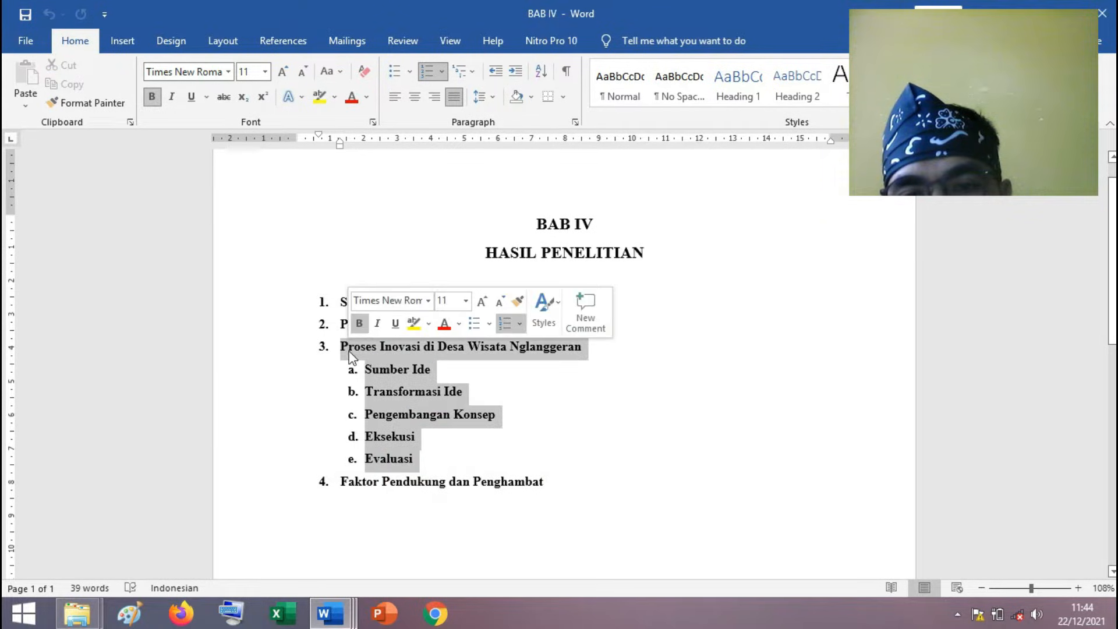
left_click(560, 485)
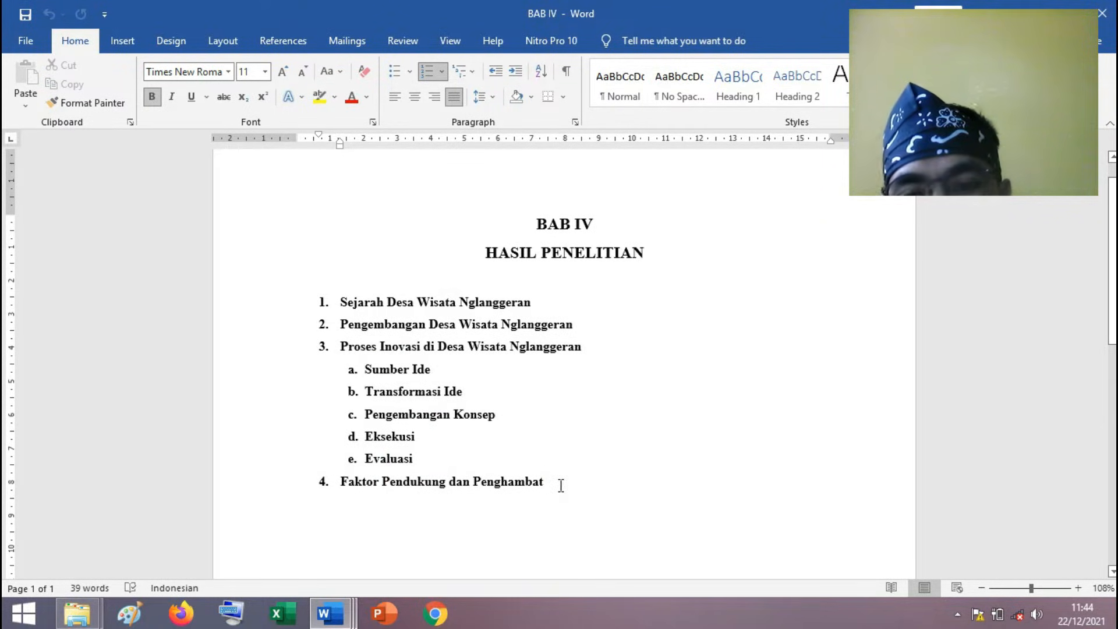
Return to the Open Coding - Proses Inovasi - SG document and check the Perihal row of the interview information table.
key("alt+Tab")
scroll(745, 431, "up", 4)
scroll(746, 430, "up", 8)
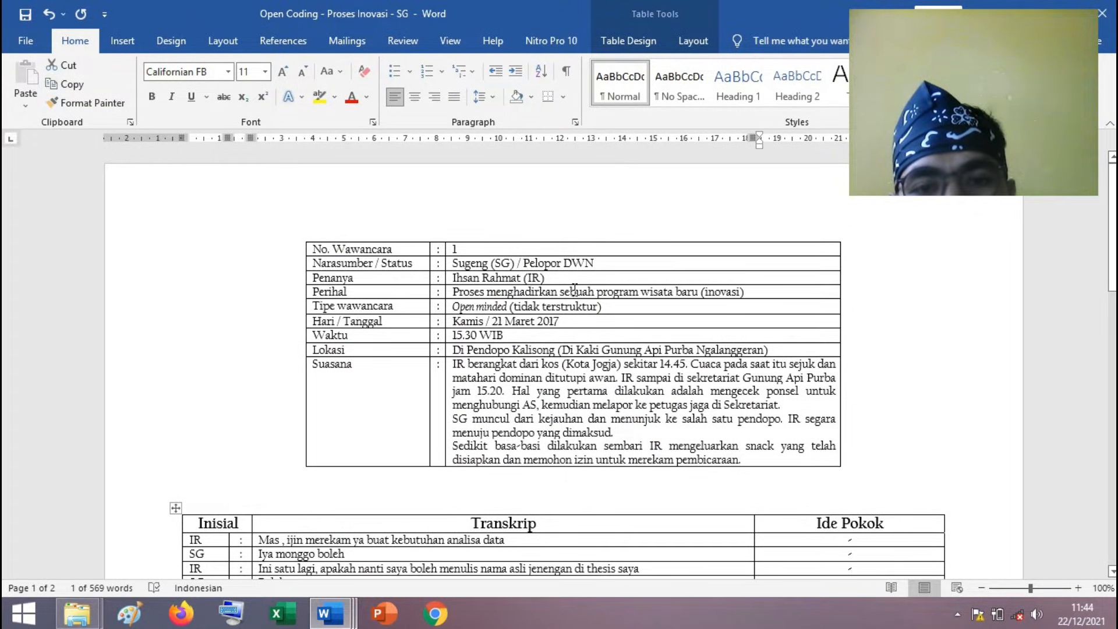
left_click(626, 289)
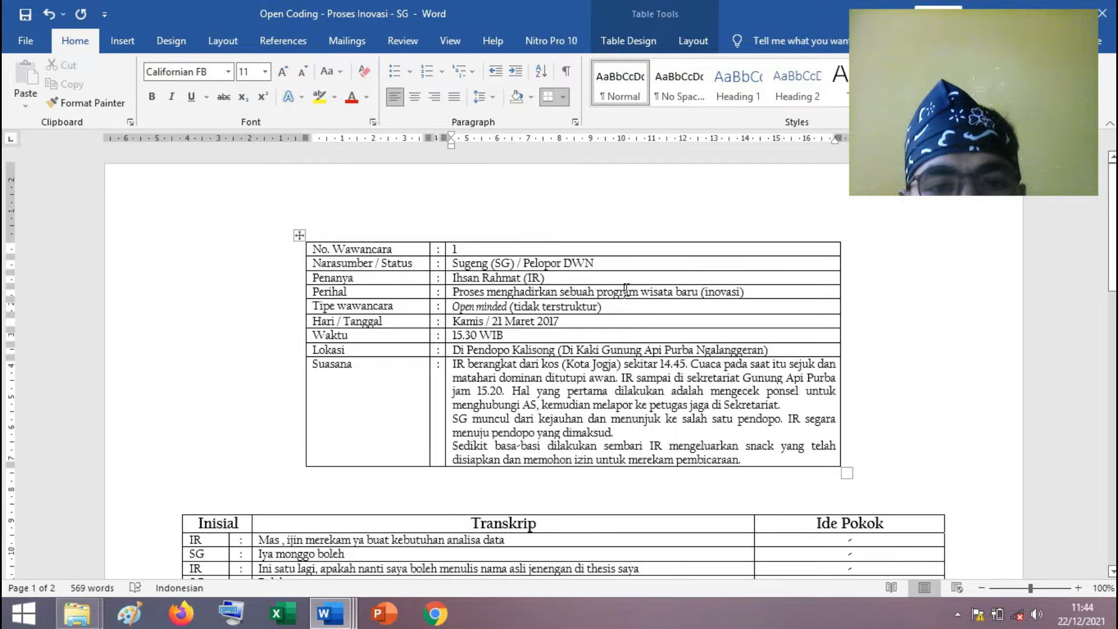
Examine the entry "Sumber ide: kearifan lokal (perternakan)" beside the "daerah ada ternak" passage, marking the label "Sumber ide".
scroll(626, 290, "down", 5)
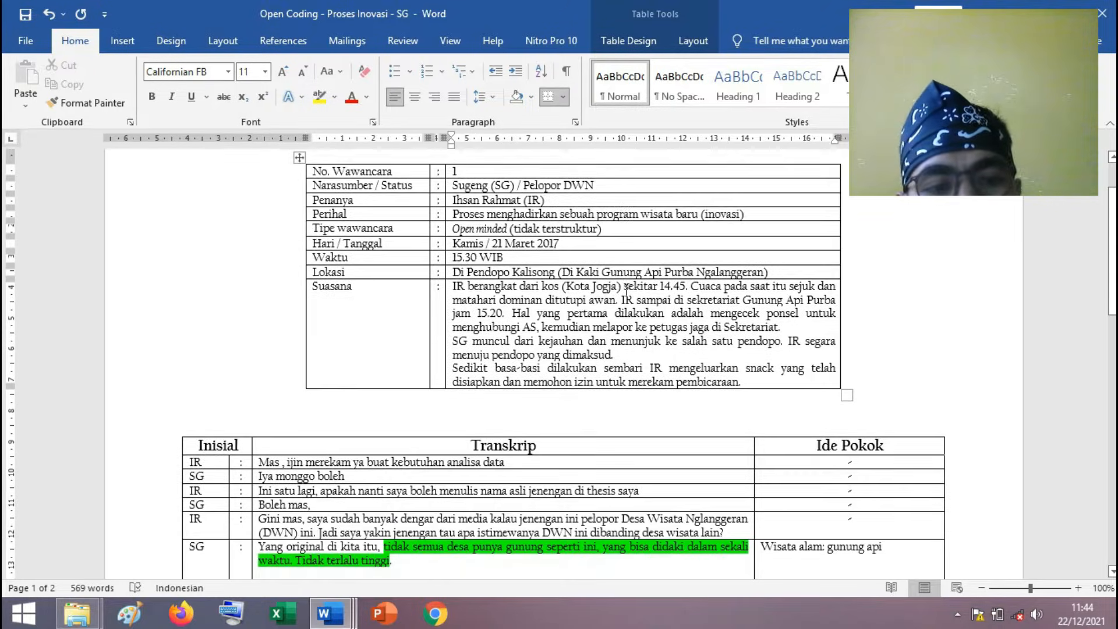
scroll(626, 290, "down", 5)
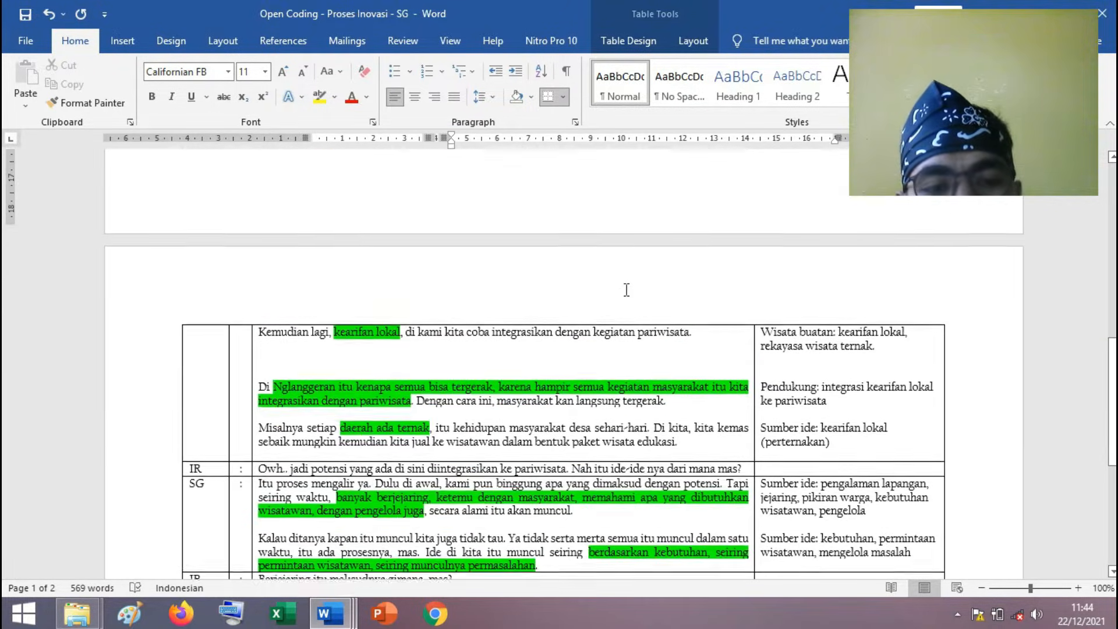
left_click(471, 337)
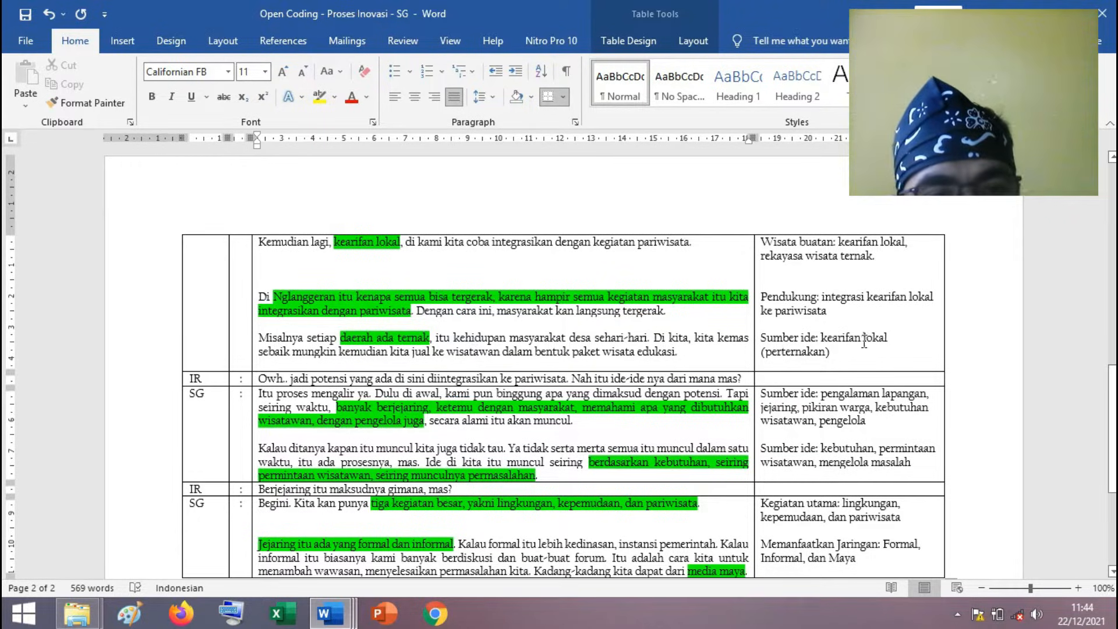
left_click(817, 336)
left_click_drag(778, 331, 774, 330)
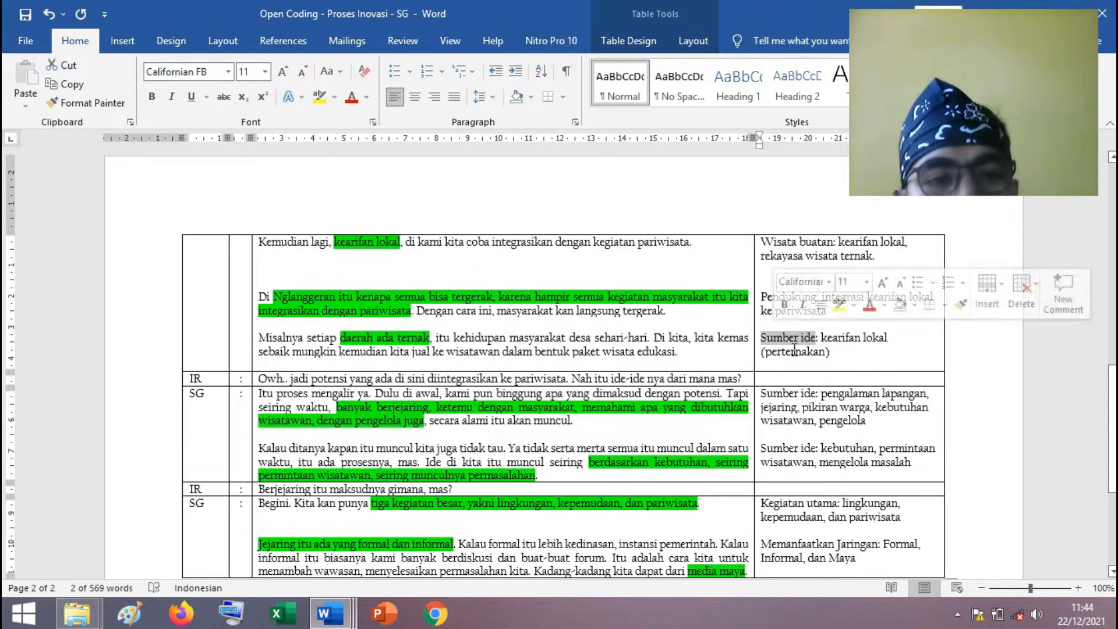
left_click(793, 351)
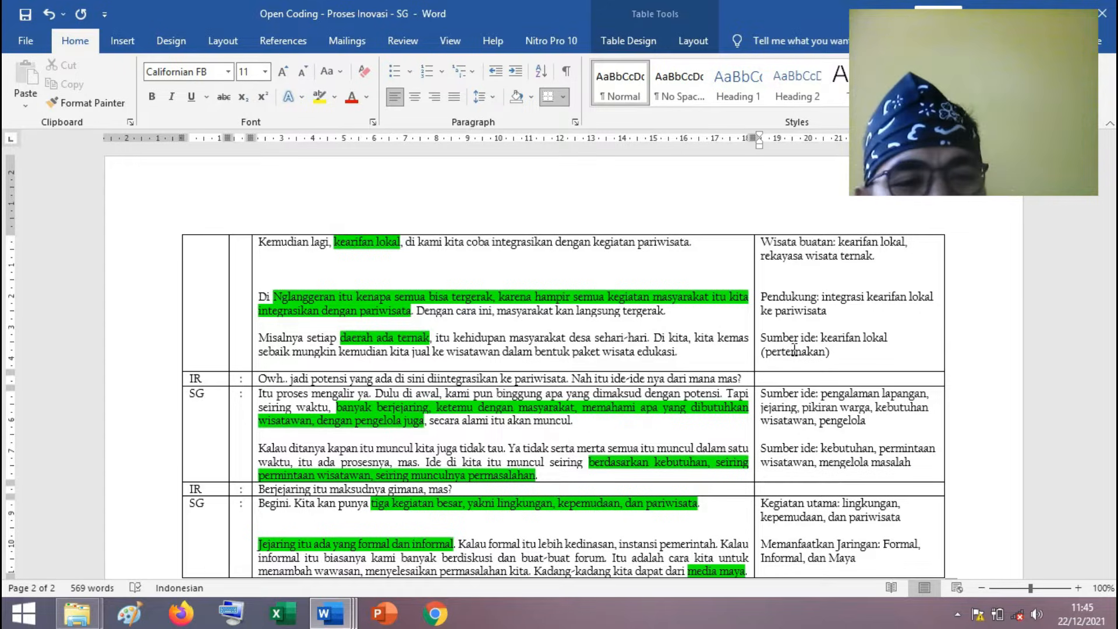
left_click(830, 352)
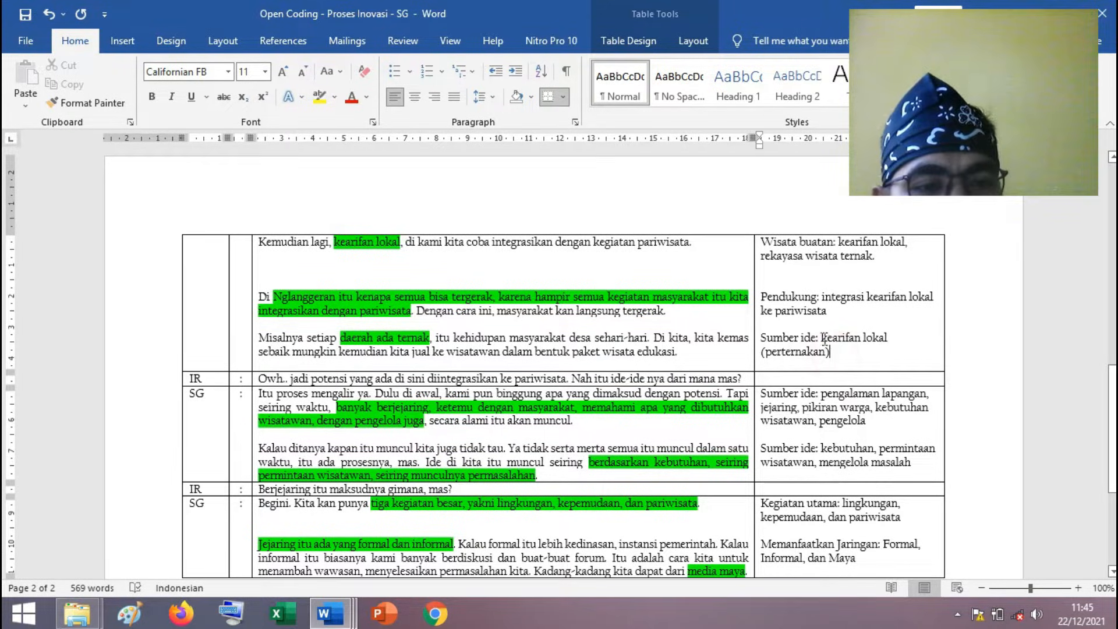
left_click(822, 338, "shift")
left_click(836, 356)
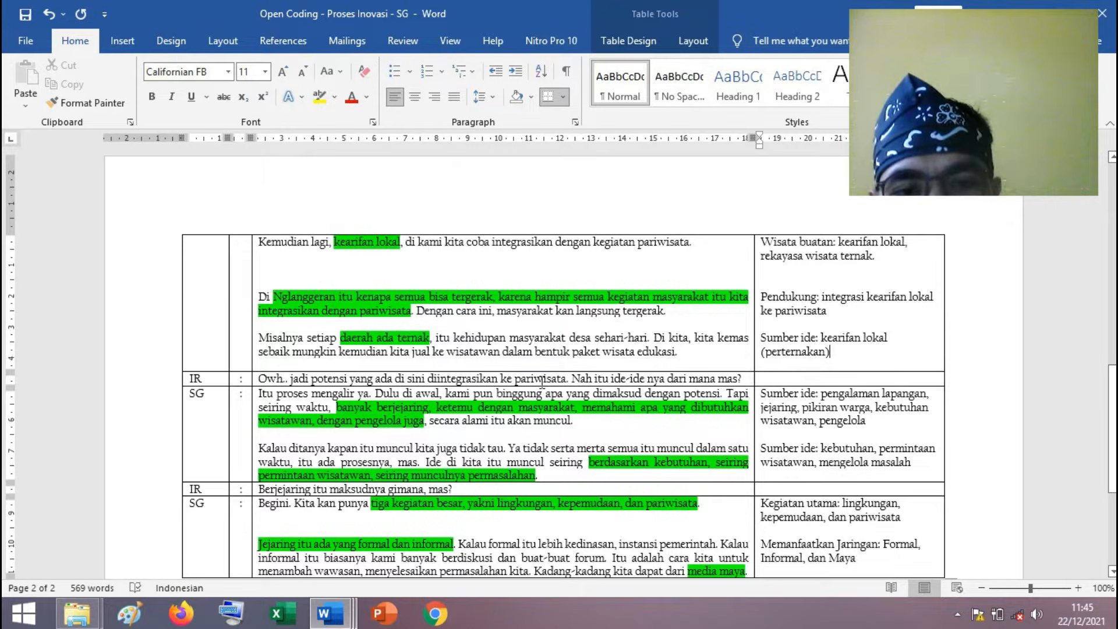
Mark the interviewer's question about where the ideas come from and the two answer paragraphs preceding it, examining how they connect.
left_click_drag(751, 378, 293, 377)
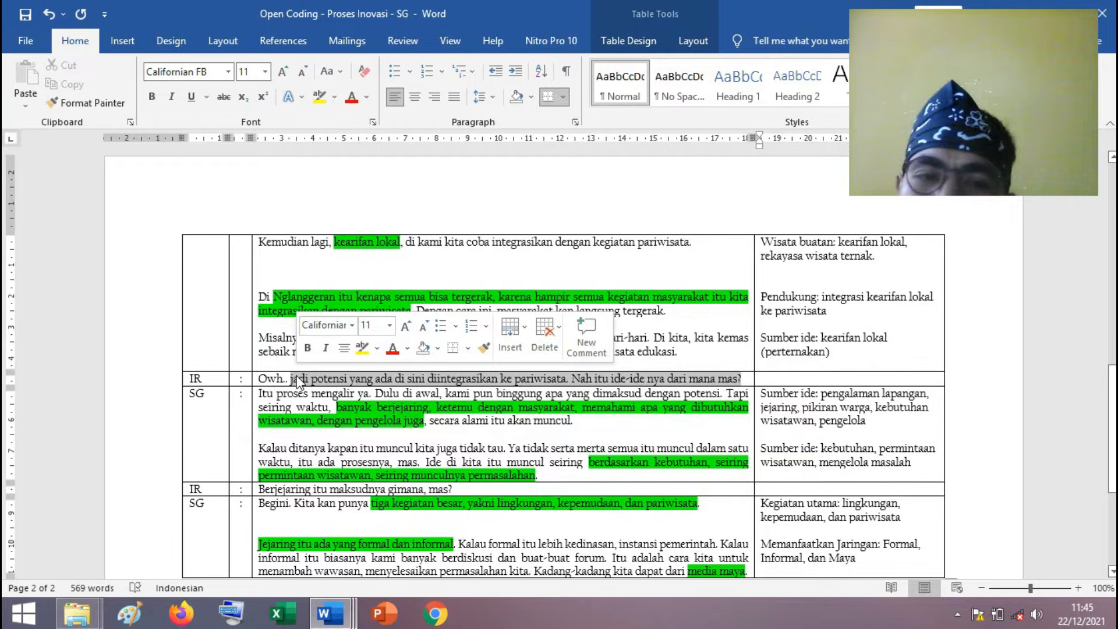
left_click(372, 460)
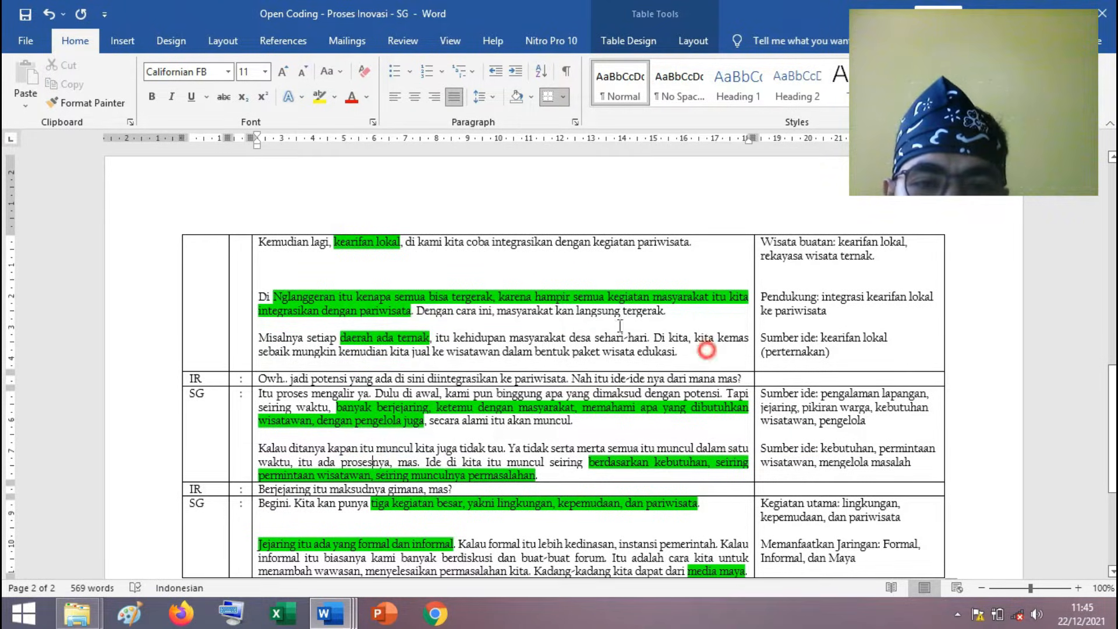
left_click_drag(707, 351, 264, 296)
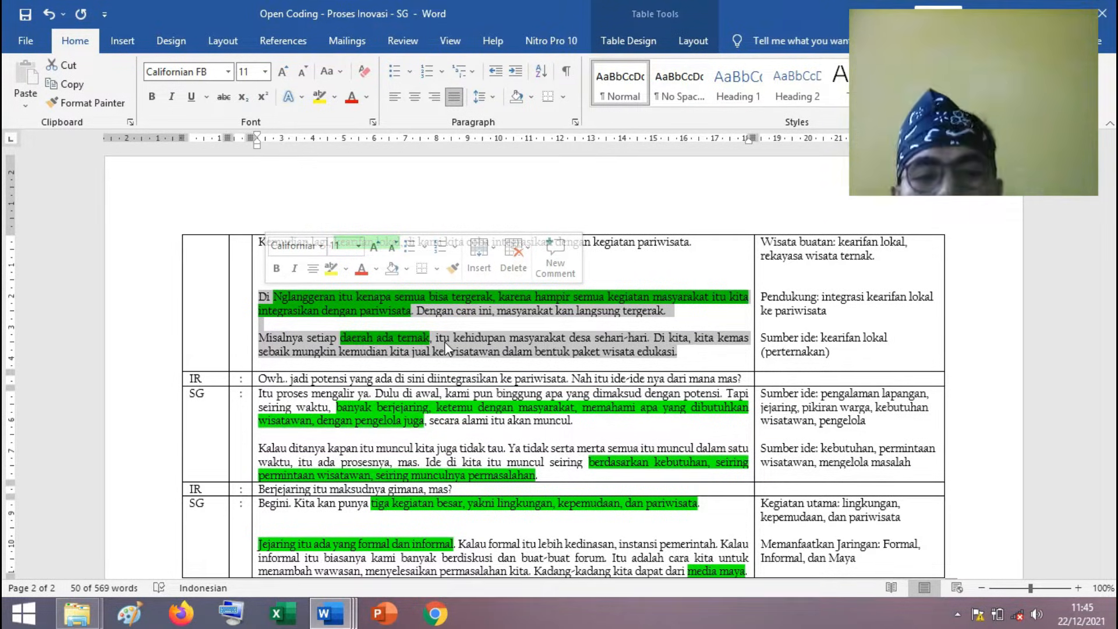
left_click(486, 420)
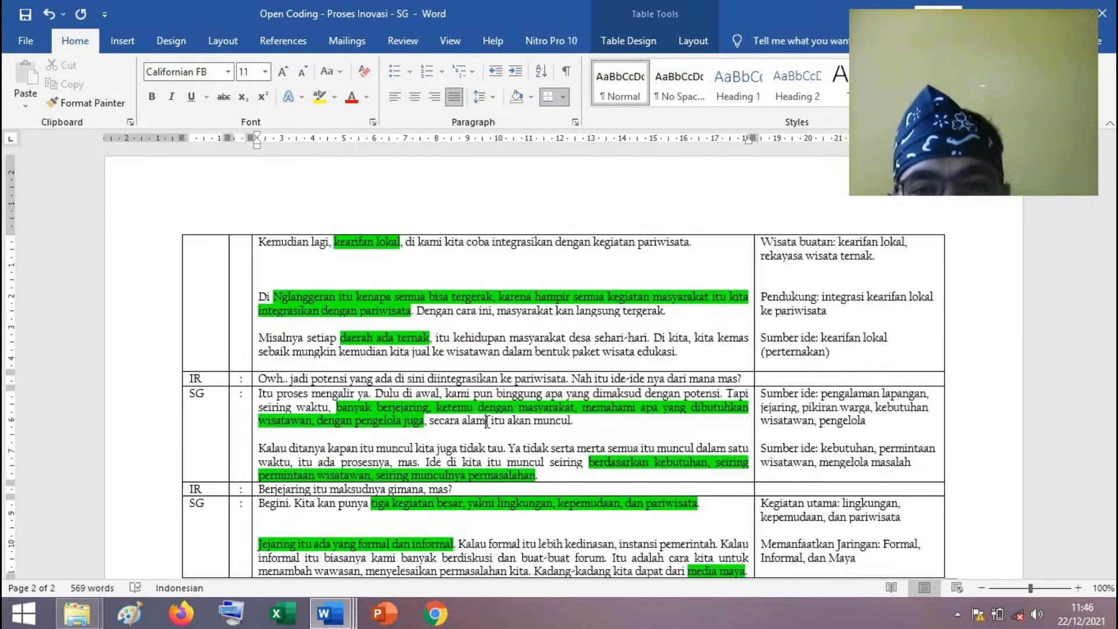
scroll(486, 420, "up", 20)
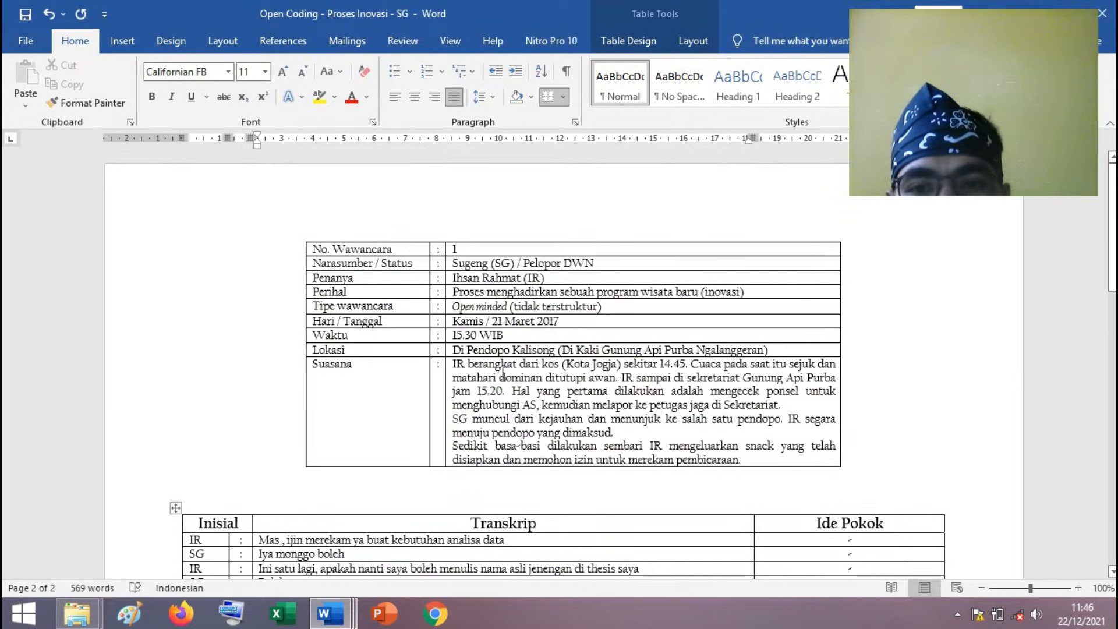
Insert a row below "No. Wawancara" in the interview information table and fill it with "Wawancara ke : 1.2".
left_click(470, 251)
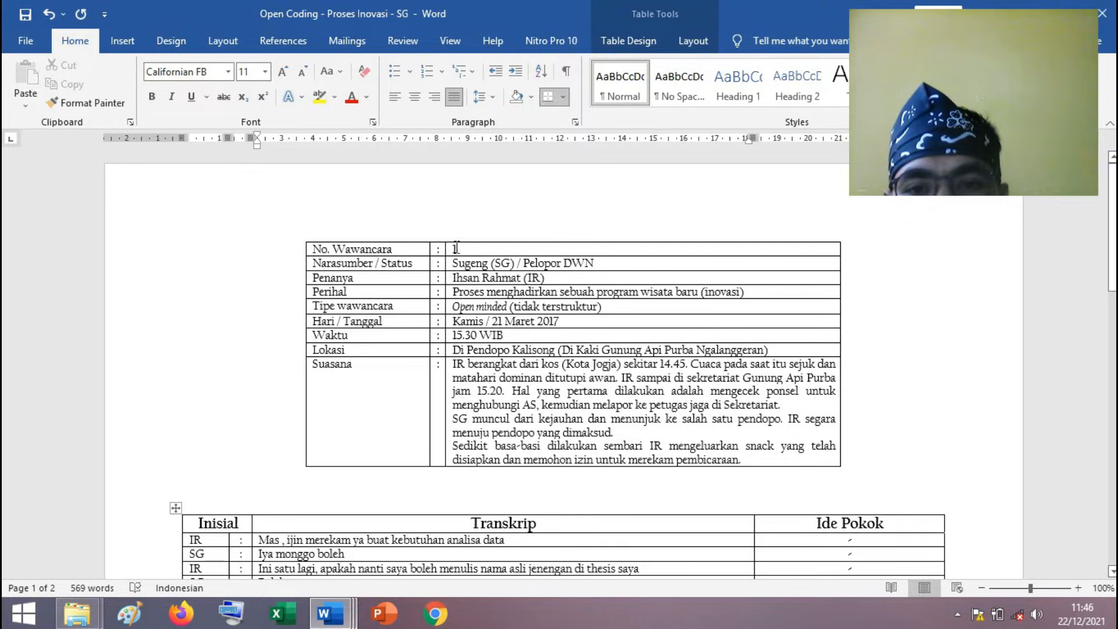
left_click(469, 250)
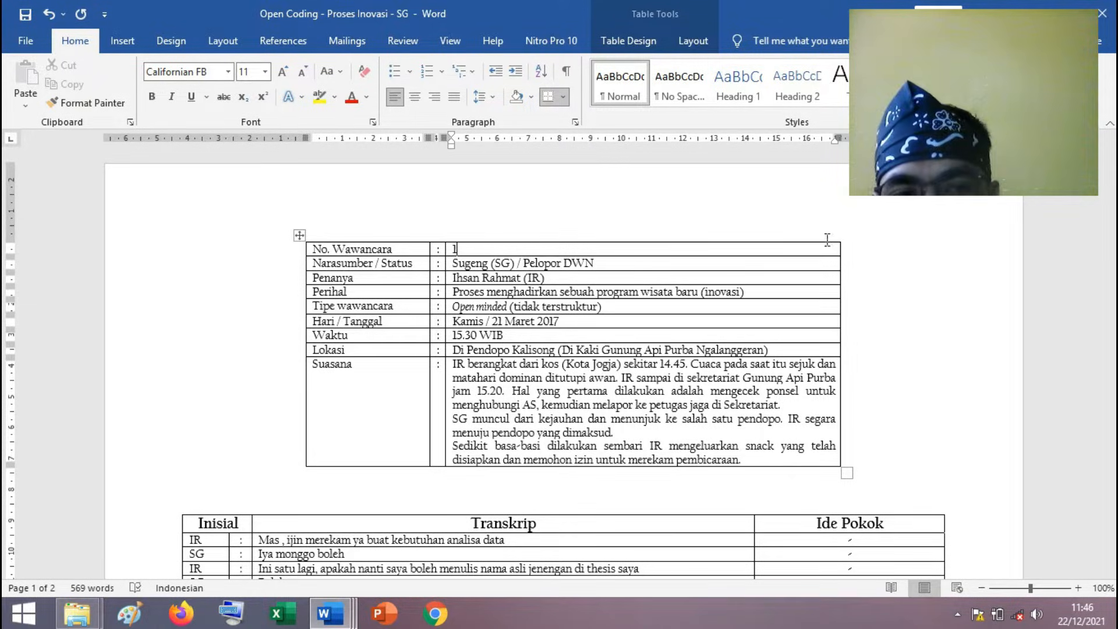
left_click(851, 254)
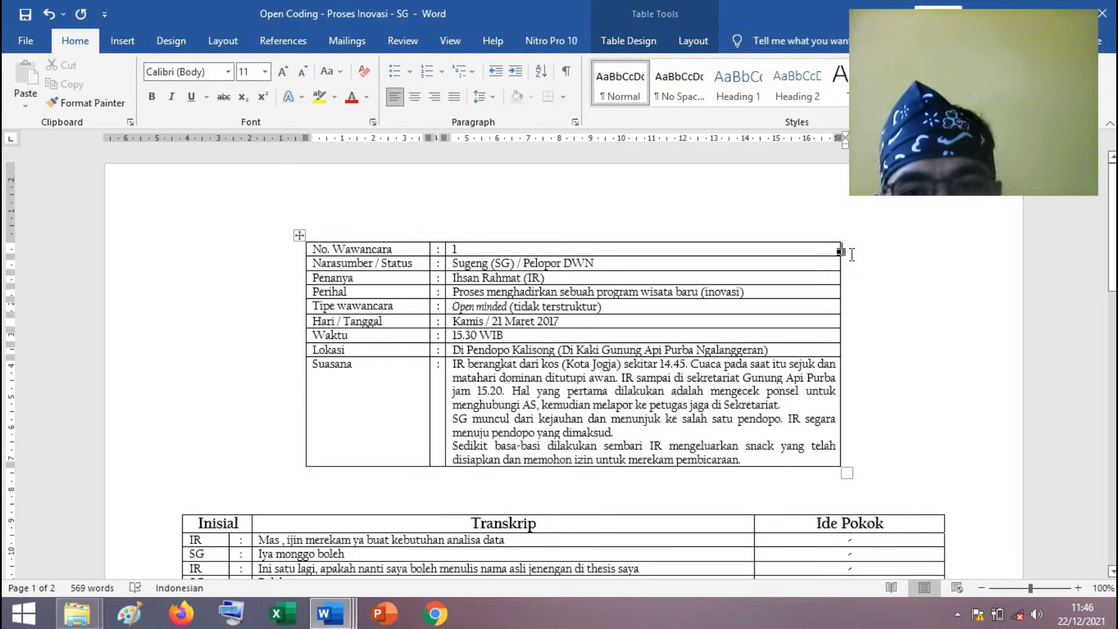
key("Return")
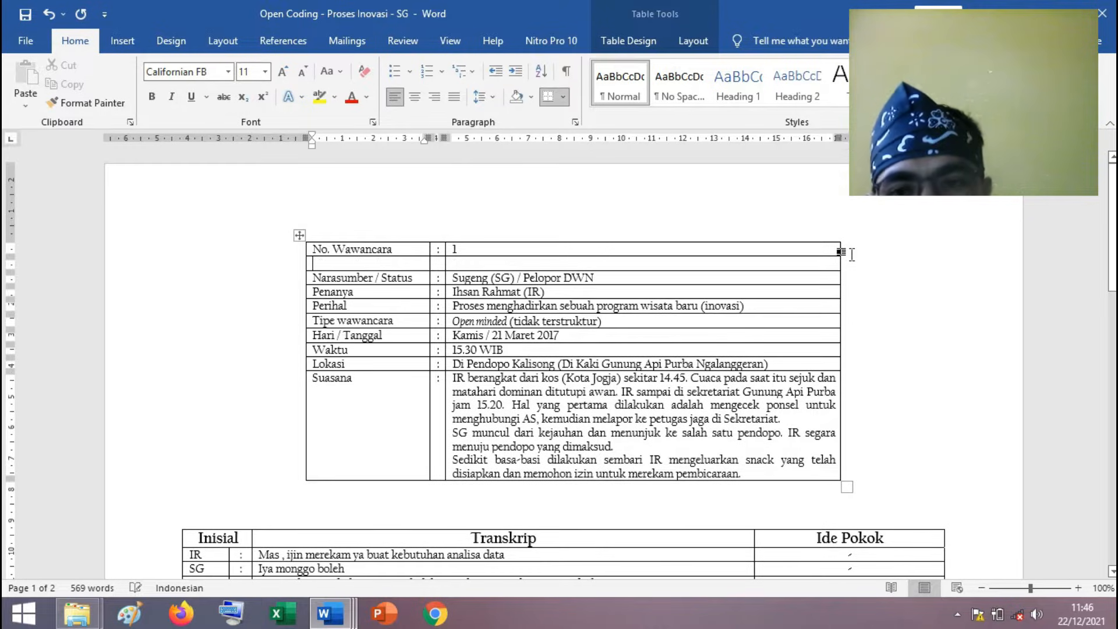
type("Wawa")
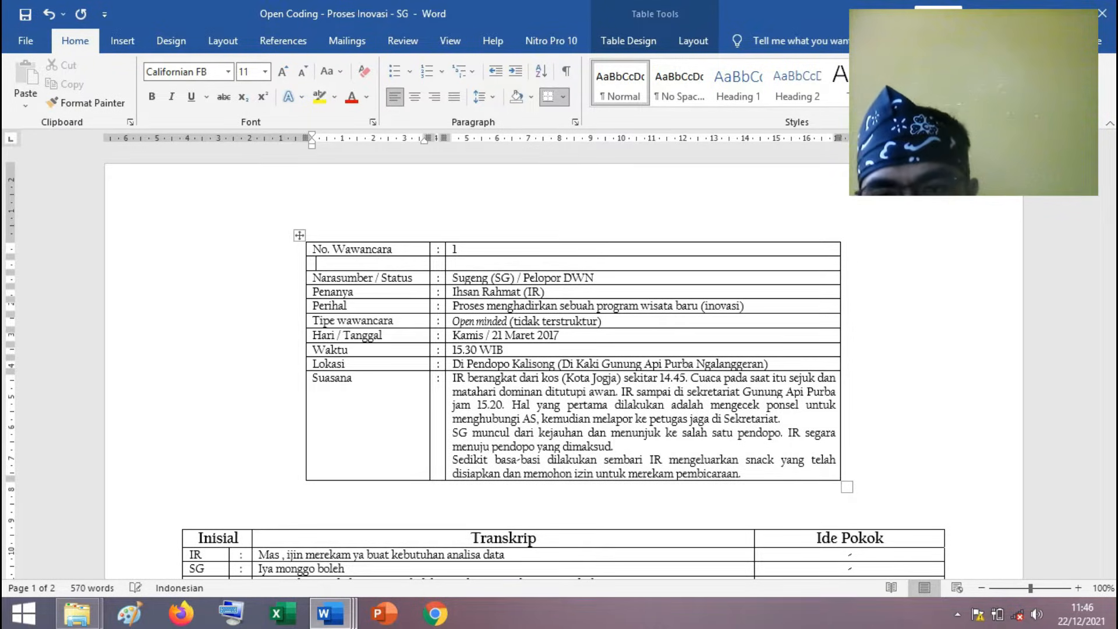
type("ncara ke")
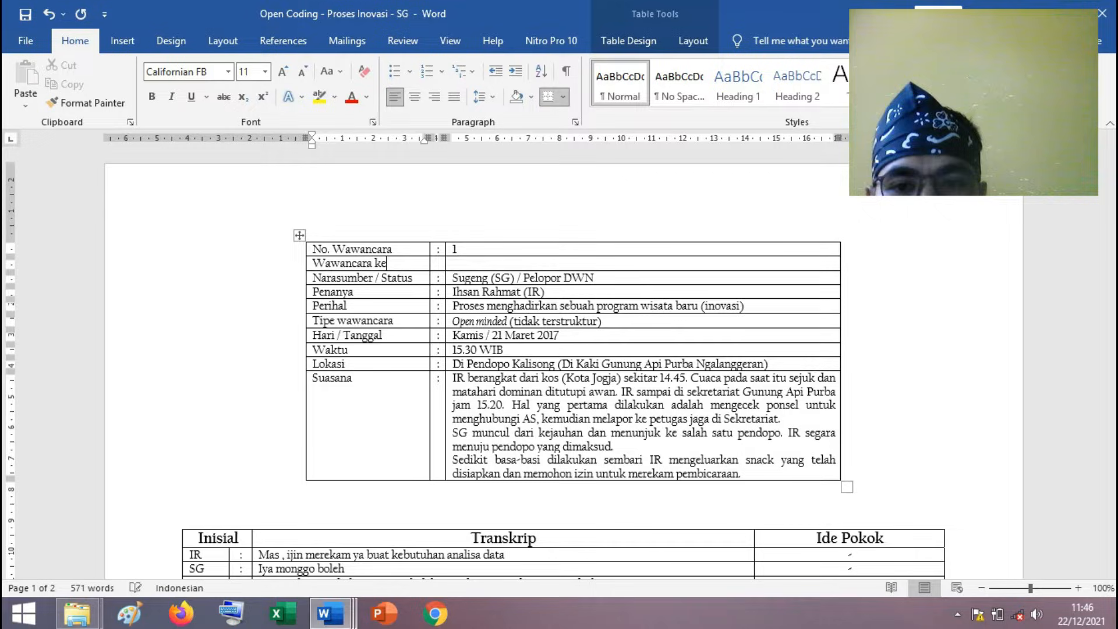
key("Tab")
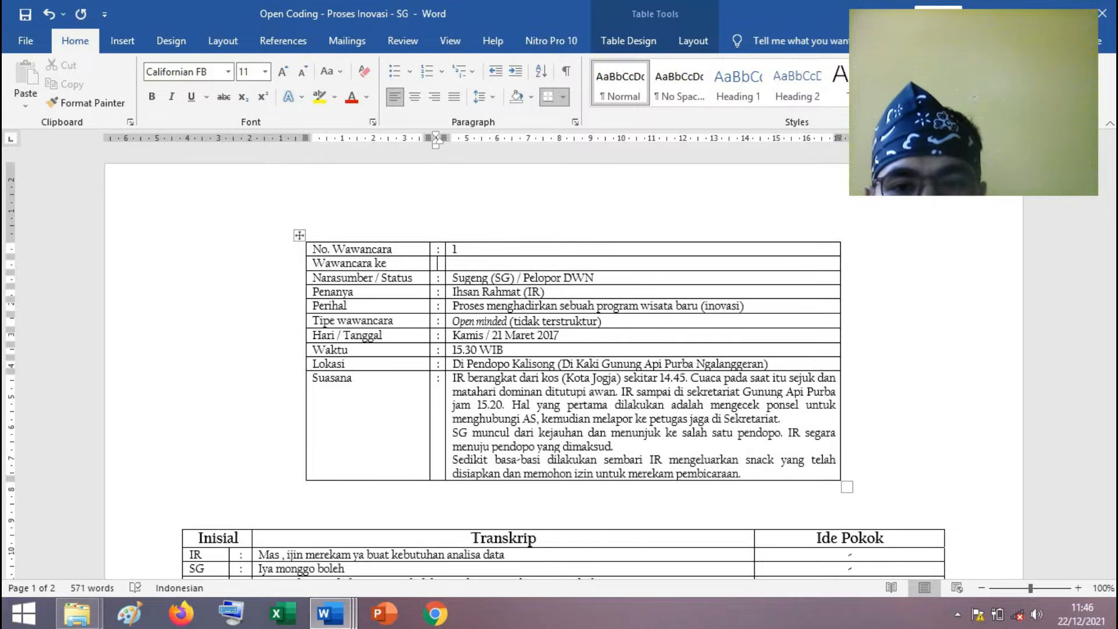
type(":")
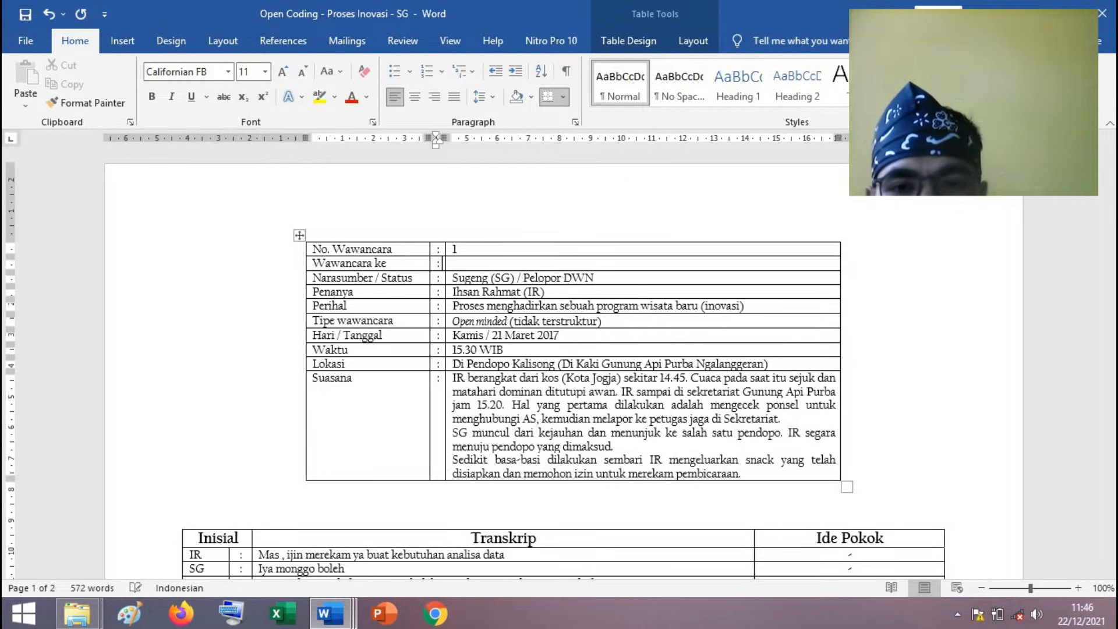
key("Tab")
type("1.2")
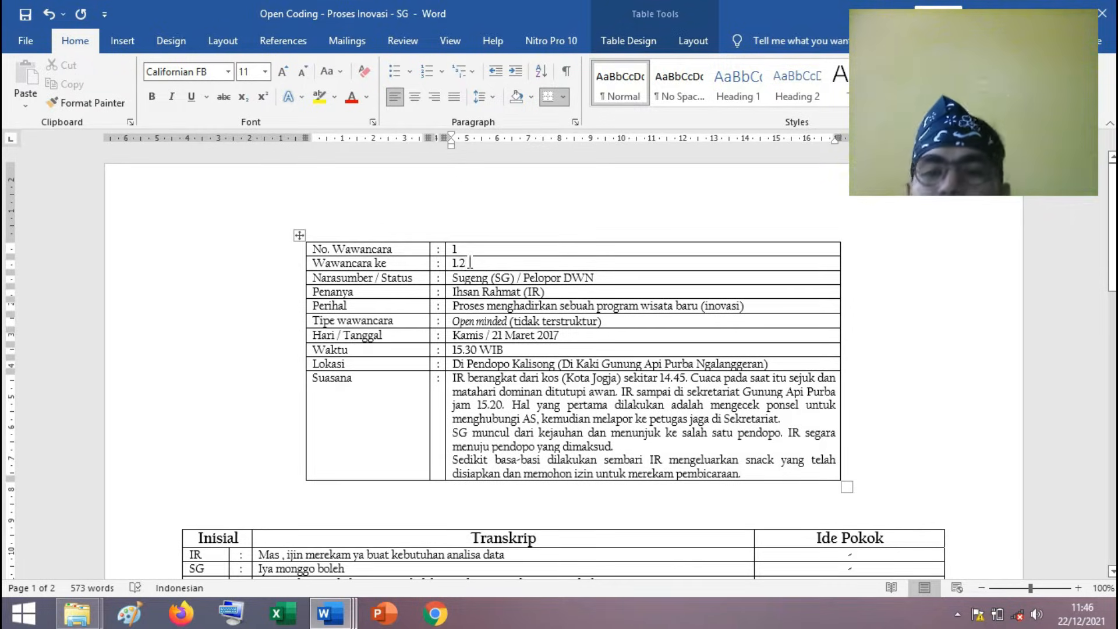
Undo the entries and the insertion of the "Wawancara ke" row in the interview information table.
key("ctrl+z")
key("ctrl+z")
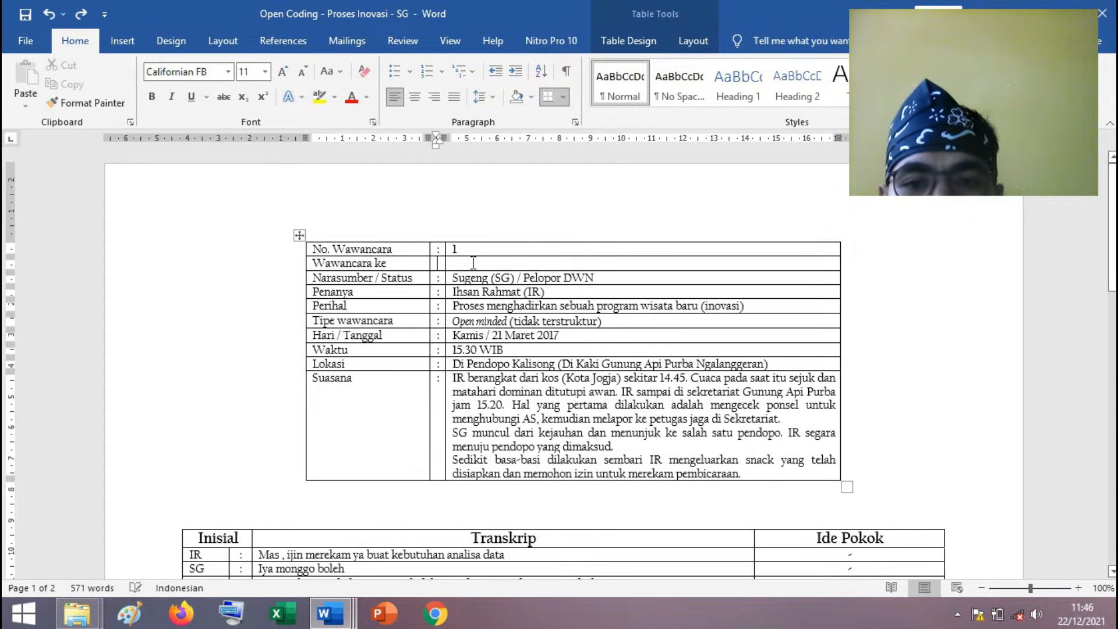
key("ctrl+z")
key("ctrl+z")
key("ctrl+z")
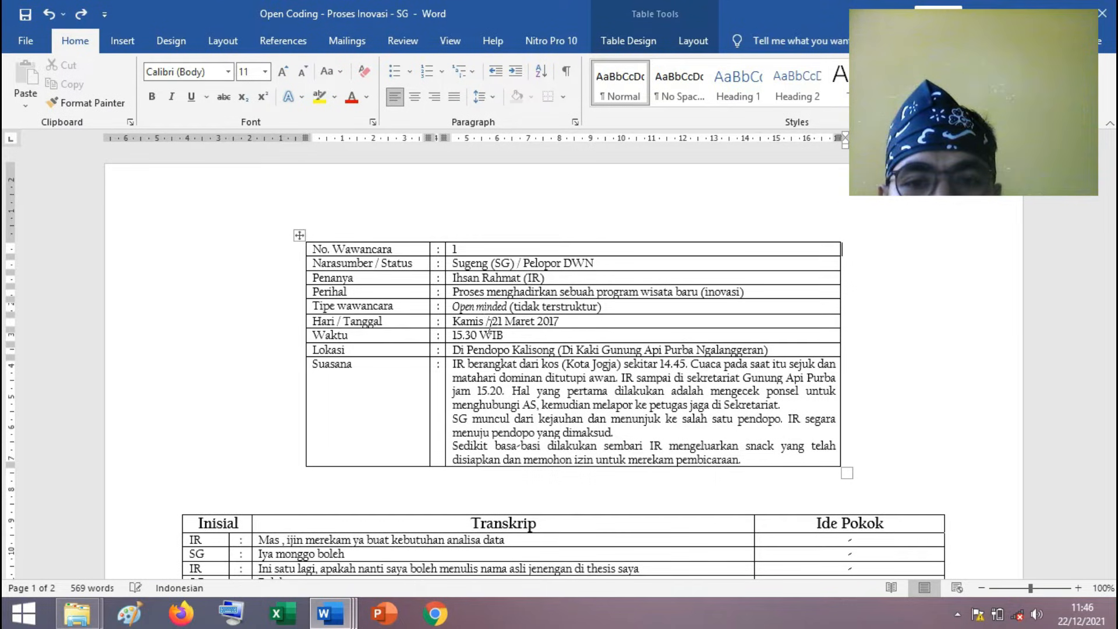
Mark the answer paragraph starting "Itu proses mengalir ya" and compare it with its Ide Pokok entry.
scroll(488, 329, "down", 15)
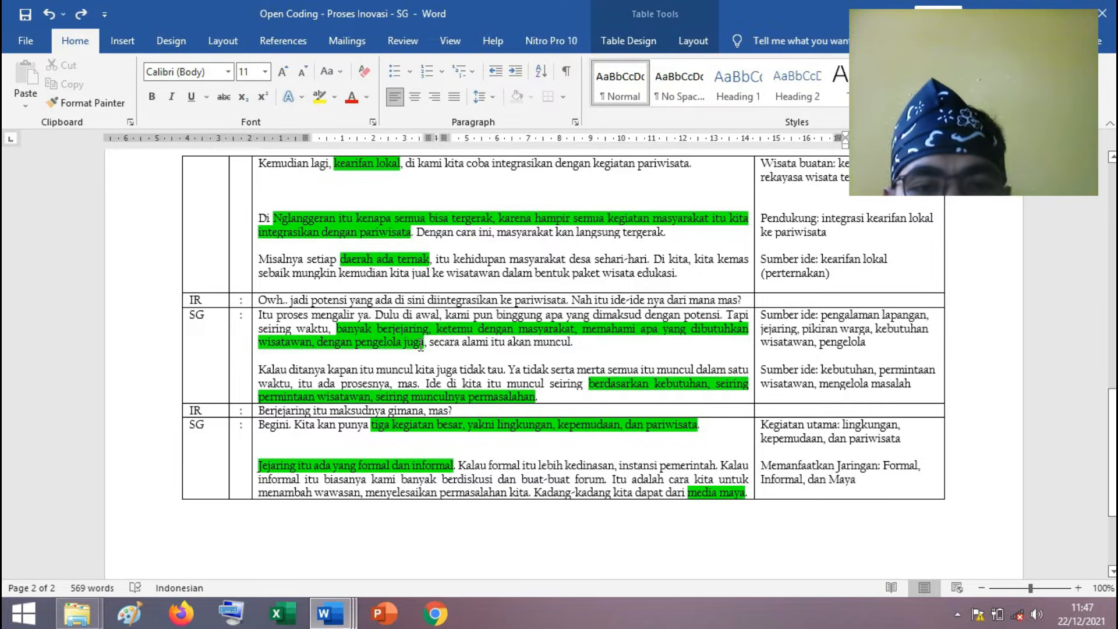
scroll(420, 345, "up", 5)
scroll(607, 356, "down", 5)
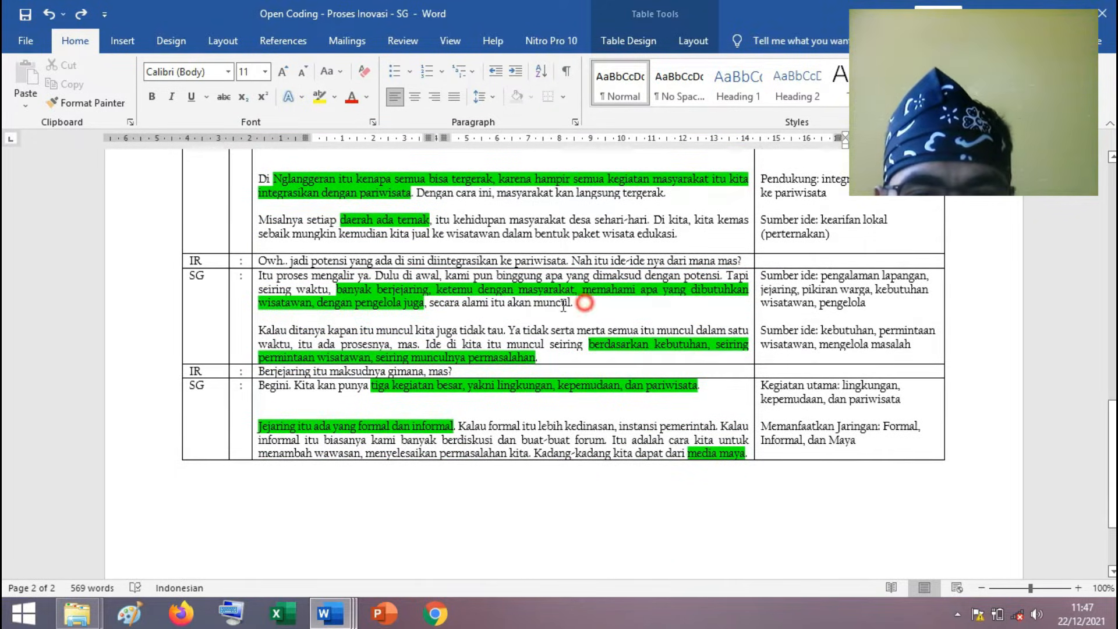
left_click_drag(592, 302, 425, 303)
left_click_drag(284, 272, 258, 275)
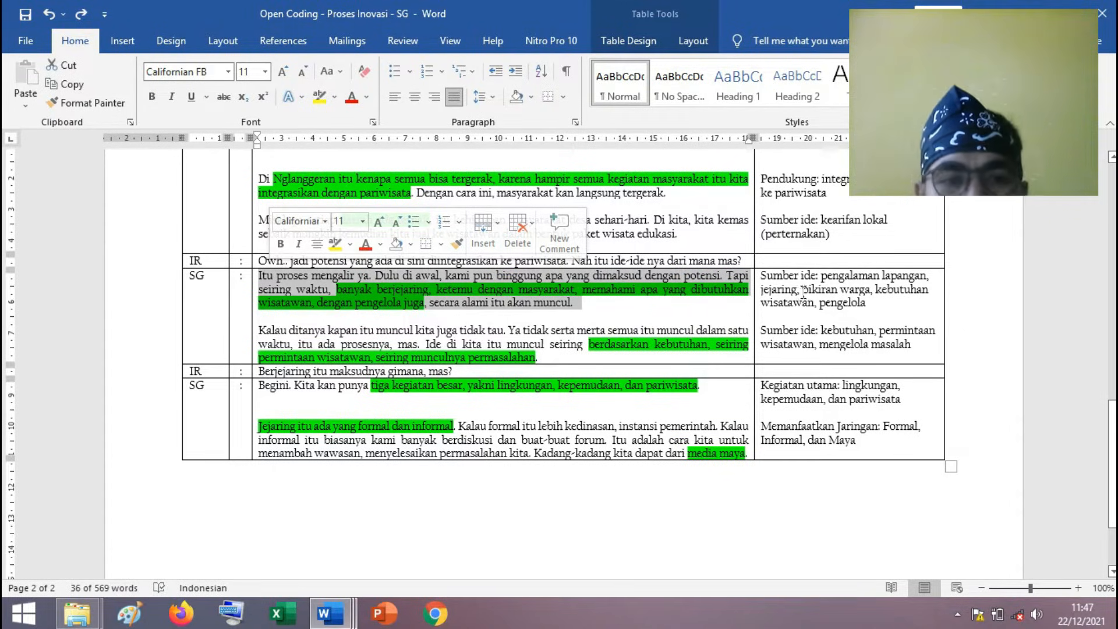
left_click(889, 298)
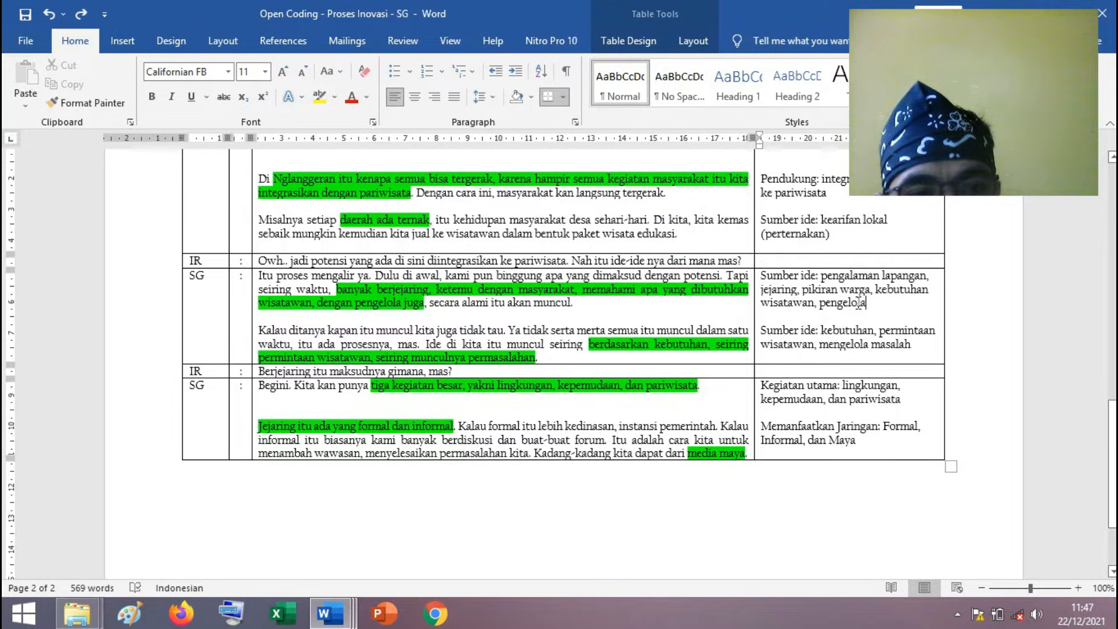
Mark the label "Sumber ide:" and the text "pengalaman lapangan, jejaring, pikiran warga, kebutuhan wisatawan, pengelola" in that Ide Pokok entry.
left_click_drag(818, 274, 781, 272)
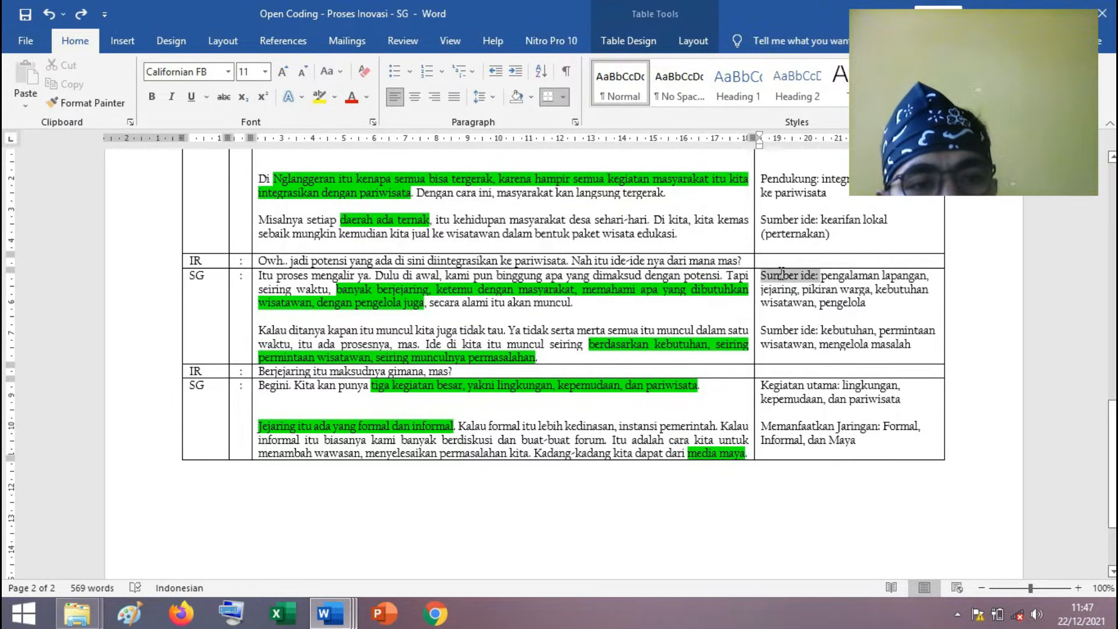
left_click(871, 304)
left_click_drag(872, 303, 823, 278)
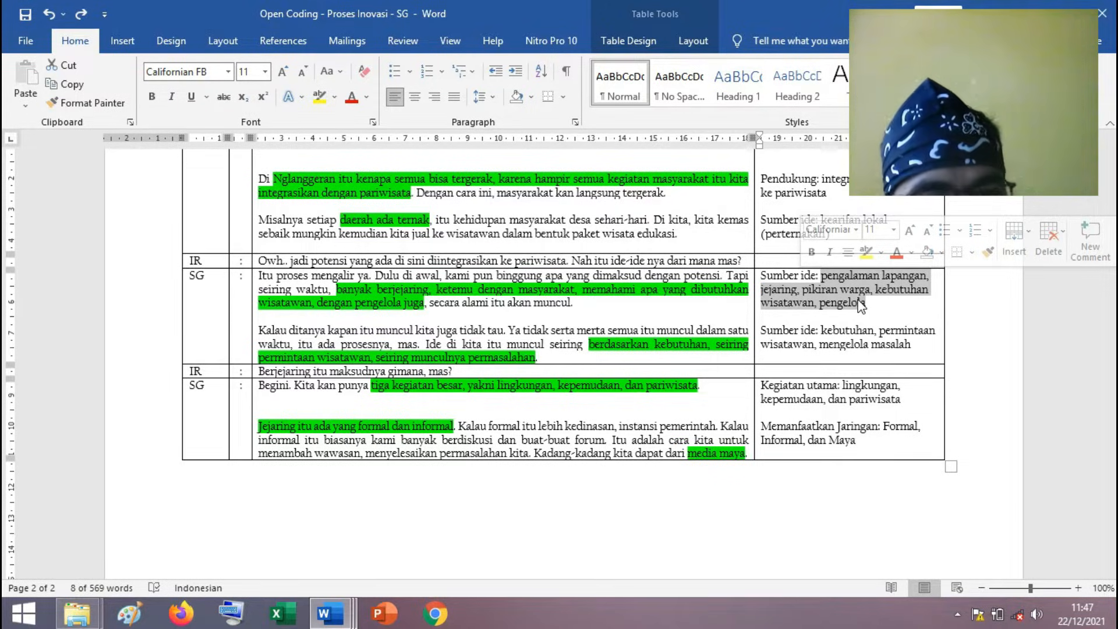
left_click(876, 302)
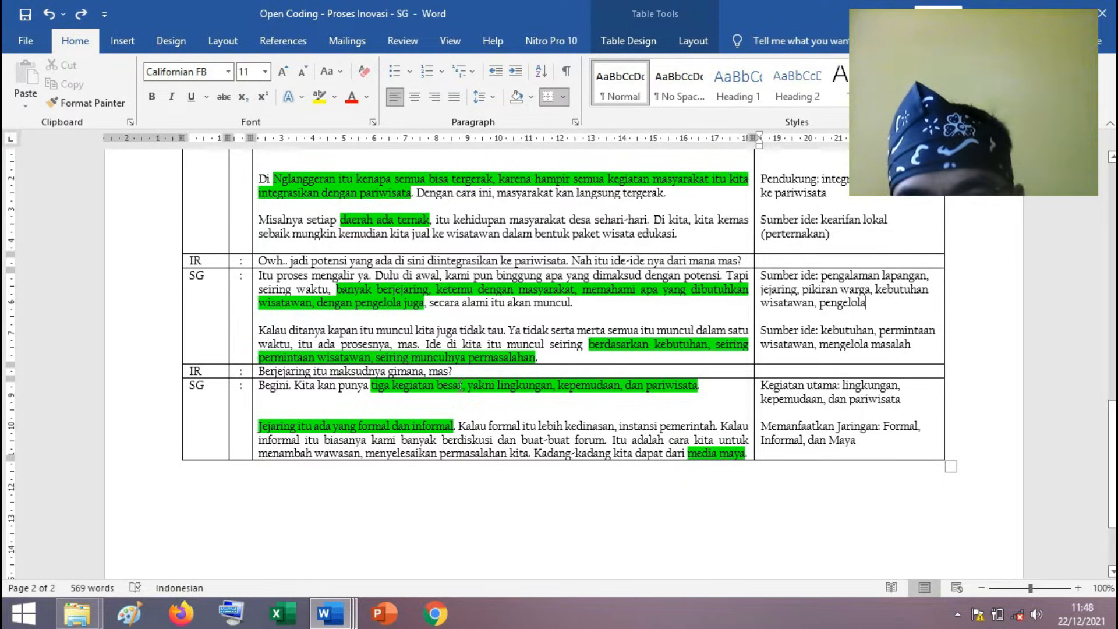
Examine the highlighted "banyak berjejaring" passage and the follow-up question "Berjejaring itu maksudnya gimana, mas?", marking "ketemu dengan masyarakat" as well.
scroll(460, 386, "down", 3)
left_click(507, 414)
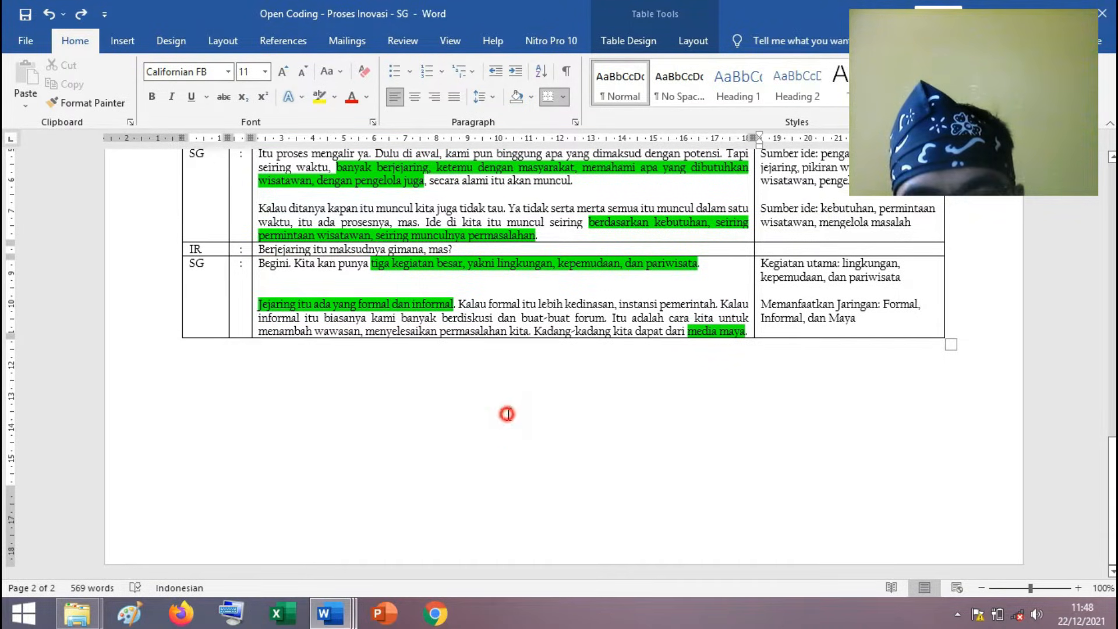
scroll(475, 406, "up", 3)
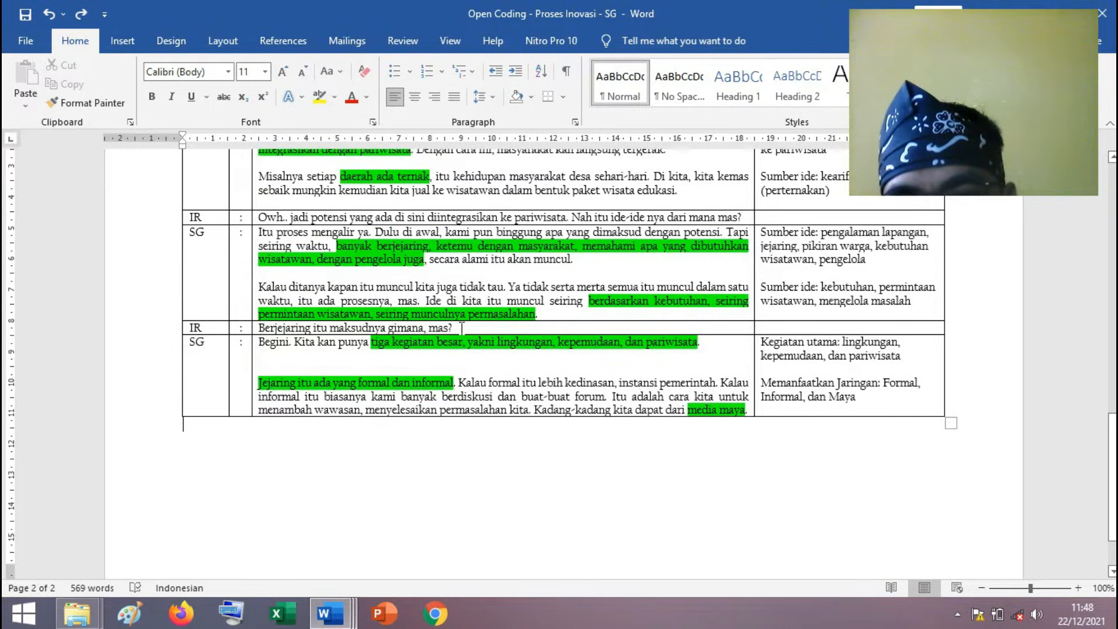
left_click_drag(337, 246, 423, 260)
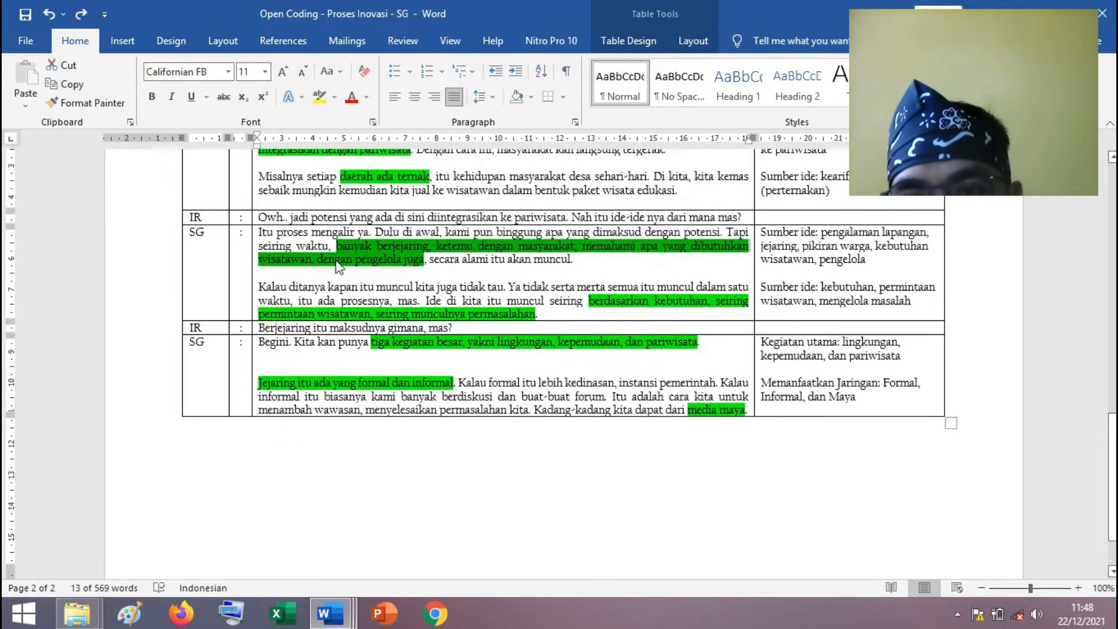
left_click(457, 327)
left_click_drag(433, 327, 258, 327)
left_click(430, 394)
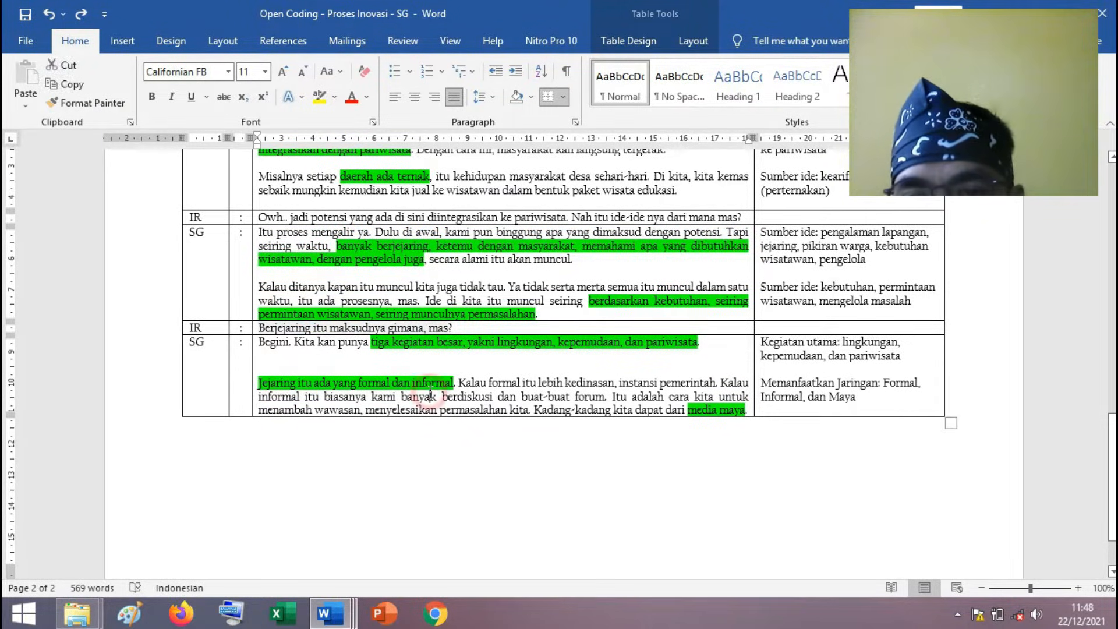
left_click(434, 240)
left_click_drag(433, 240, 573, 246)
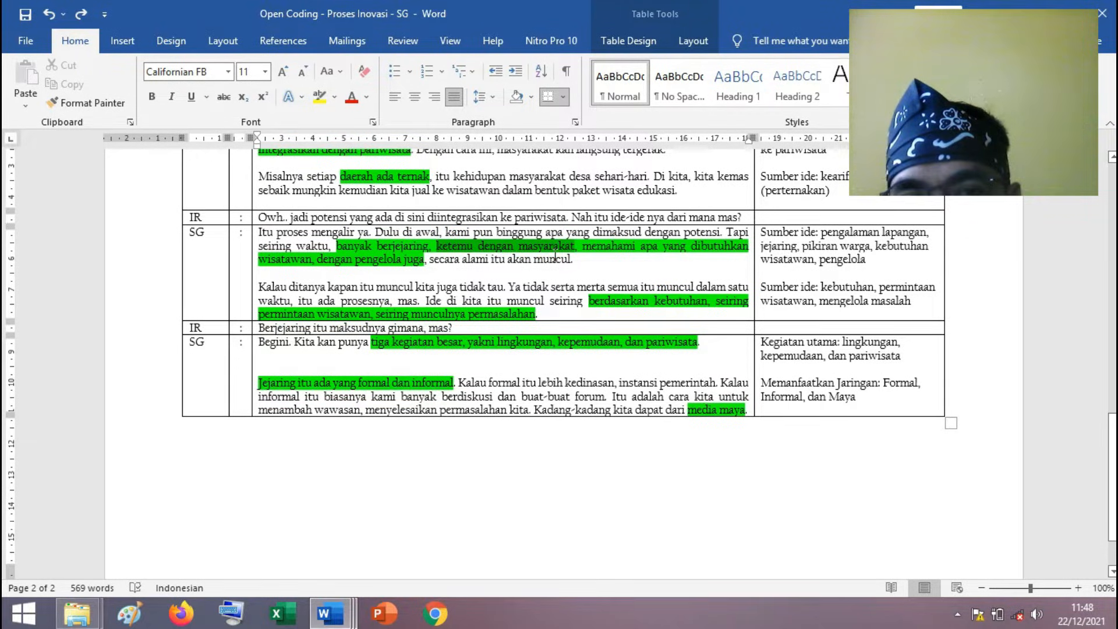
left_click(315, 259)
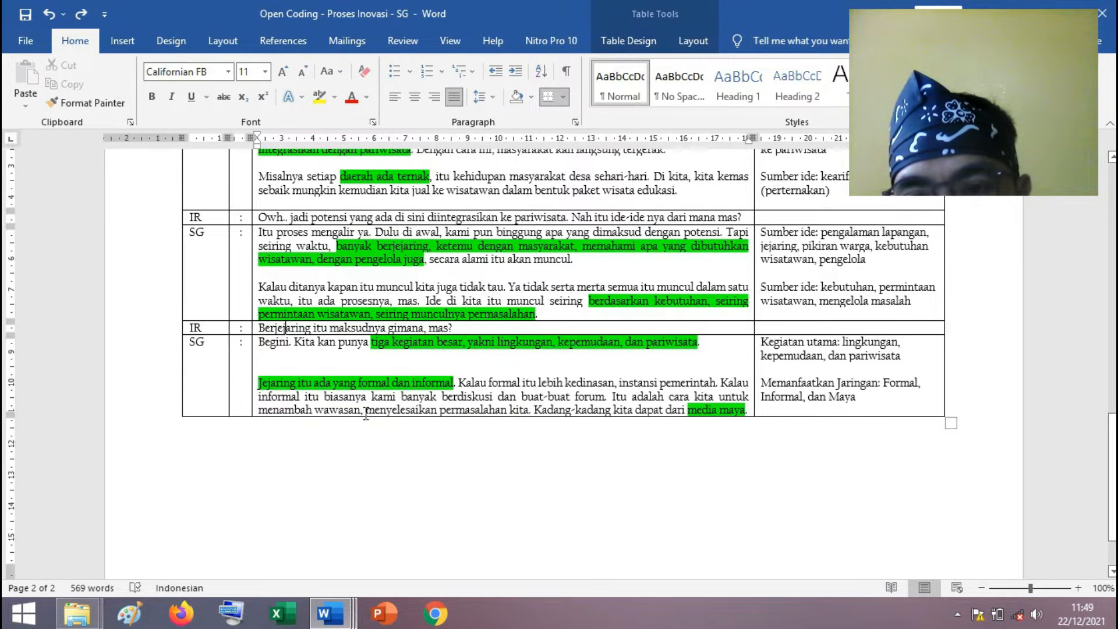
Mark "menyelesaikan permasalahan kita" and the text from "kita untuk menambah wawasan" through "media maya" in the last answer.
left_click_drag(369, 413, 529, 411)
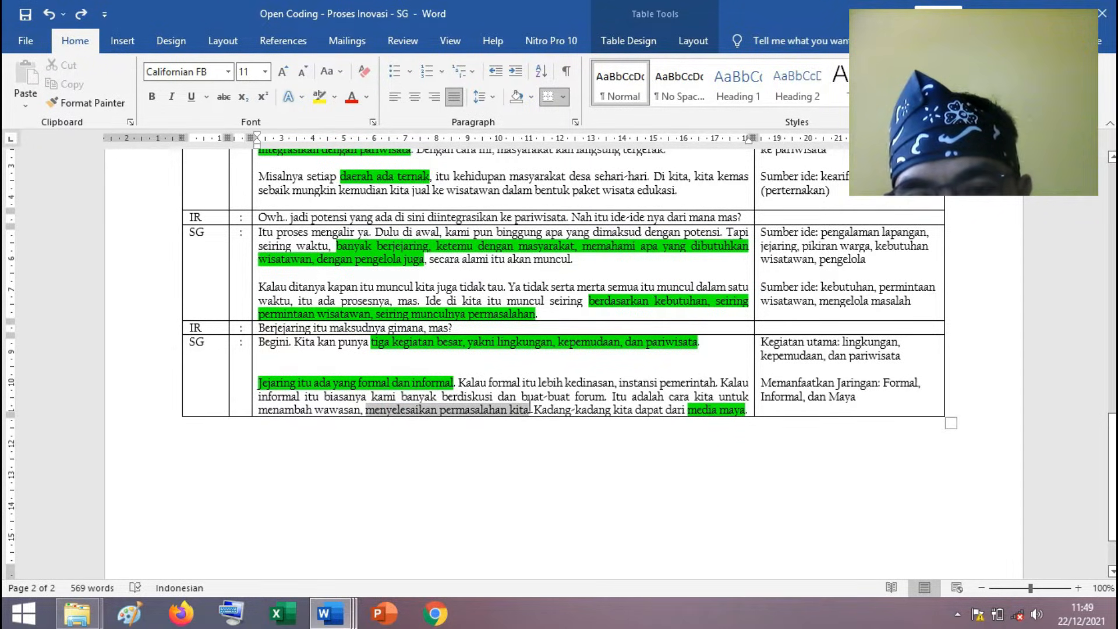
left_click(595, 407)
left_click(750, 411)
left_click(738, 426)
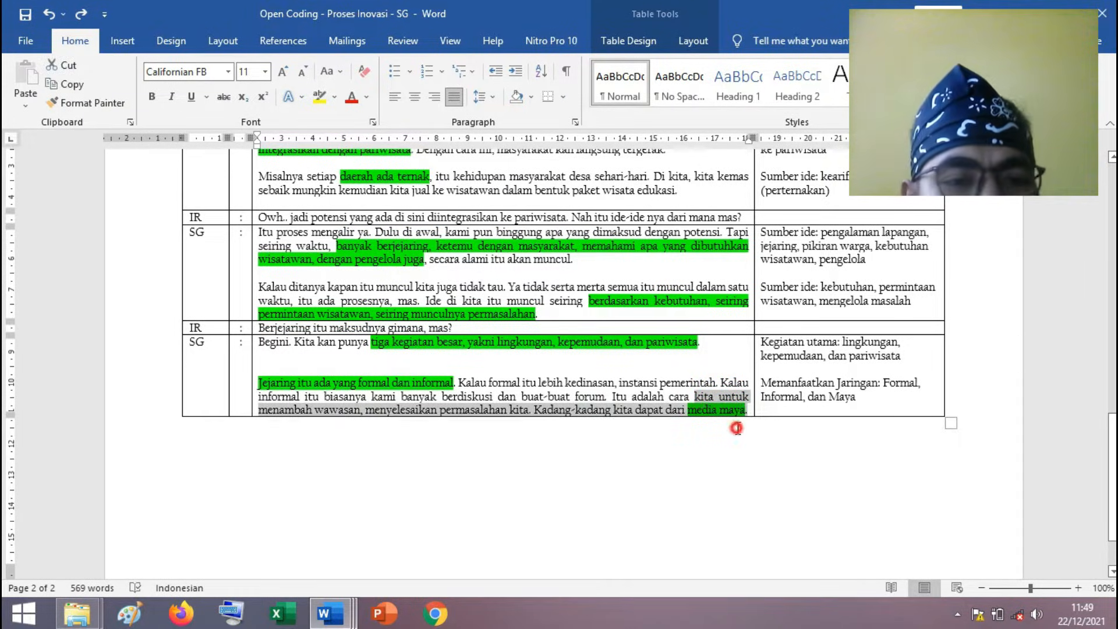
Mark the category "Memanfaatkan Jaringan" and its items "Formal, Informal, dan Maya" in the last Ide Pokok entry.
left_click_drag(761, 383, 859, 389)
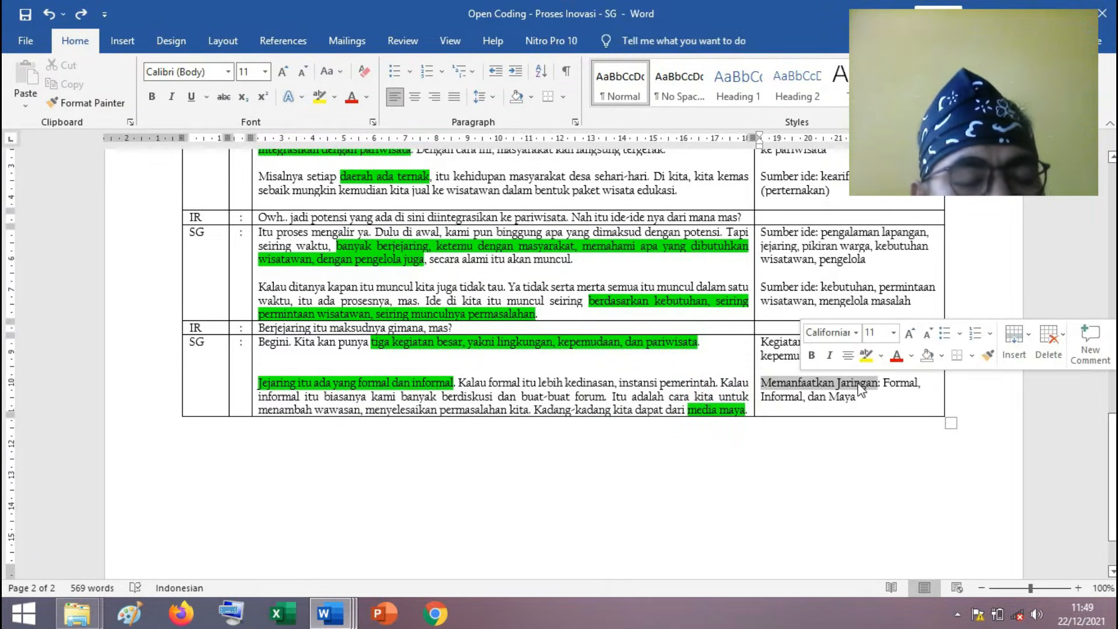
left_click(886, 384)
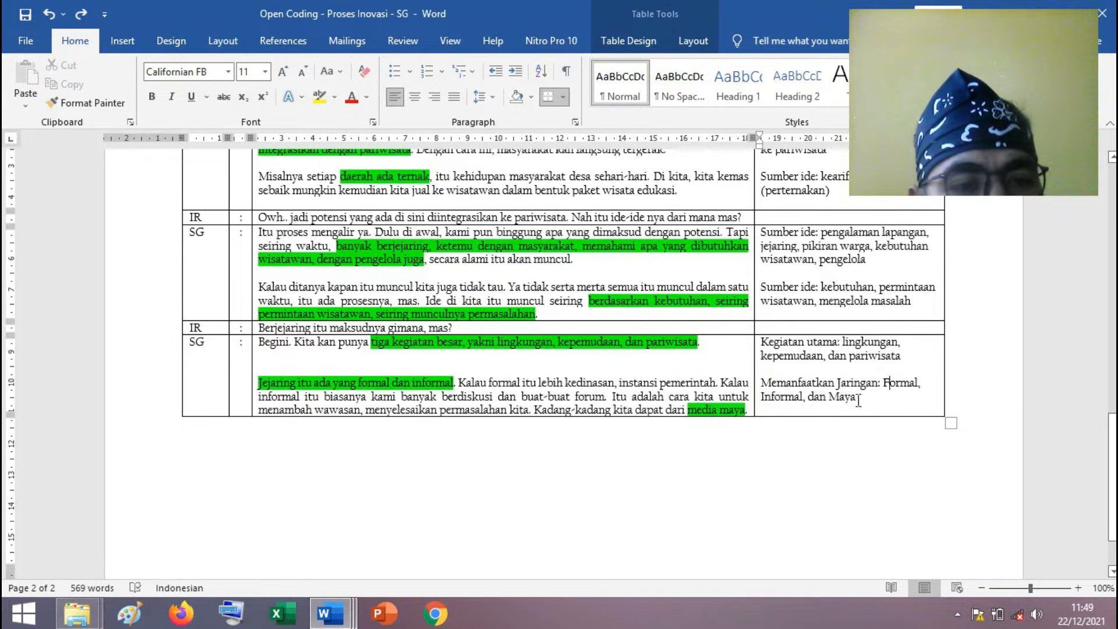
left_click_drag(856, 397, 886, 378)
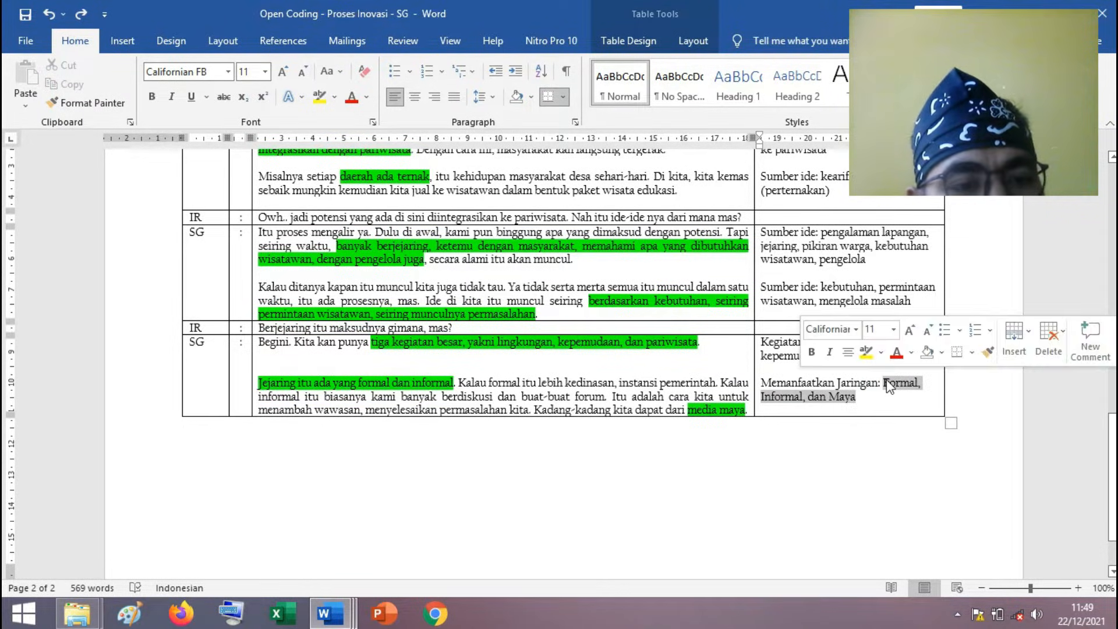
left_click(824, 390)
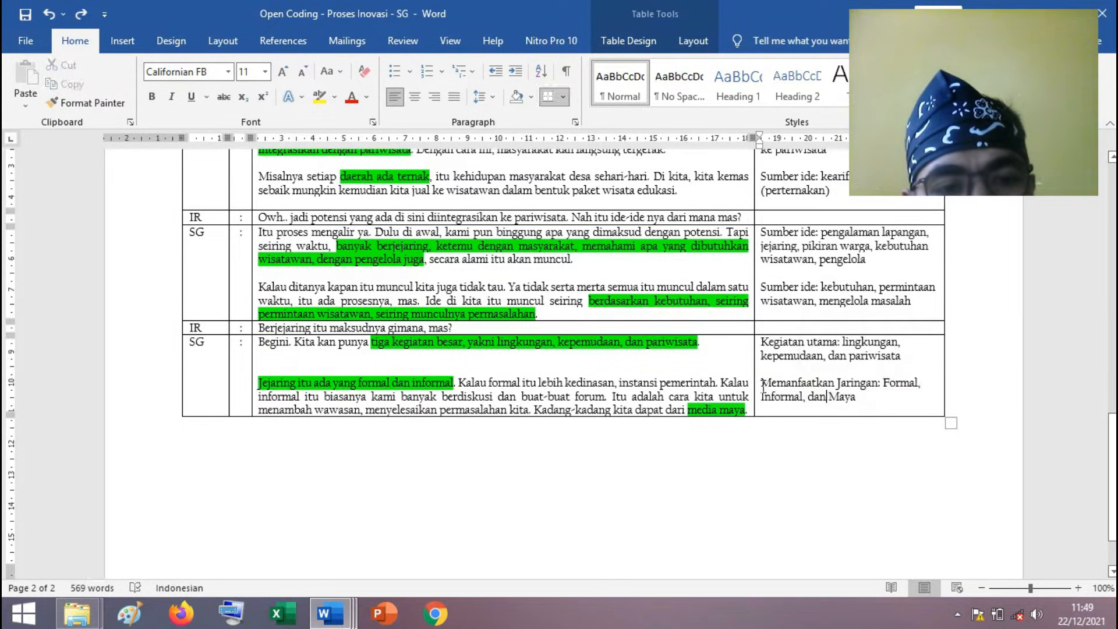
left_click_drag(762, 384, 876, 379)
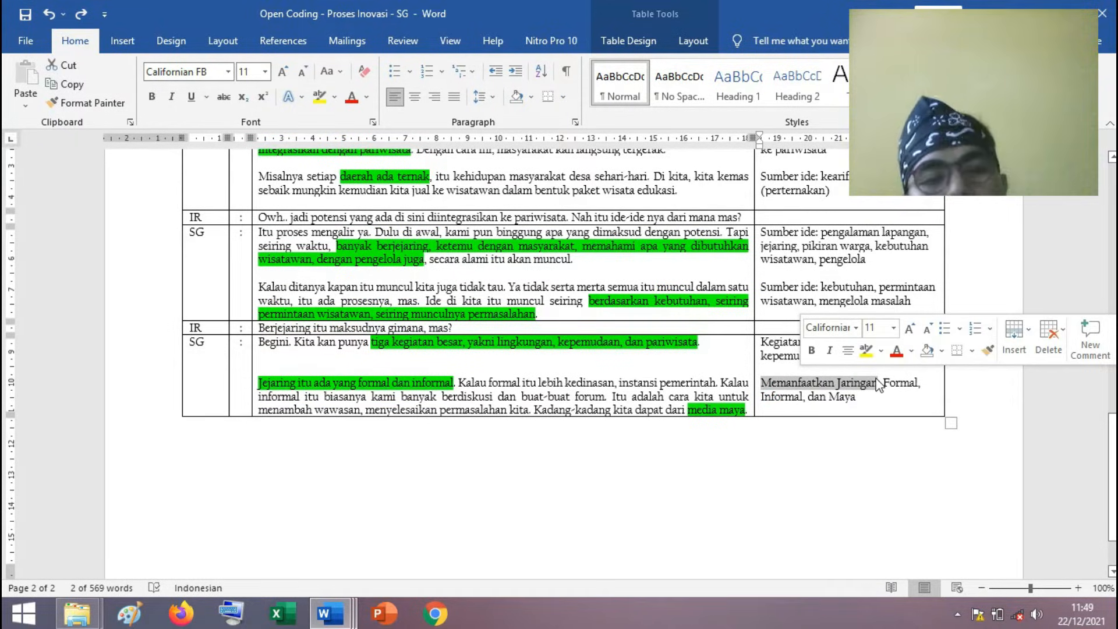
left_click(877, 385)
Return to the interview information table and mark "(inovasi)" in the Perihal row.
scroll(871, 392, "up", 15)
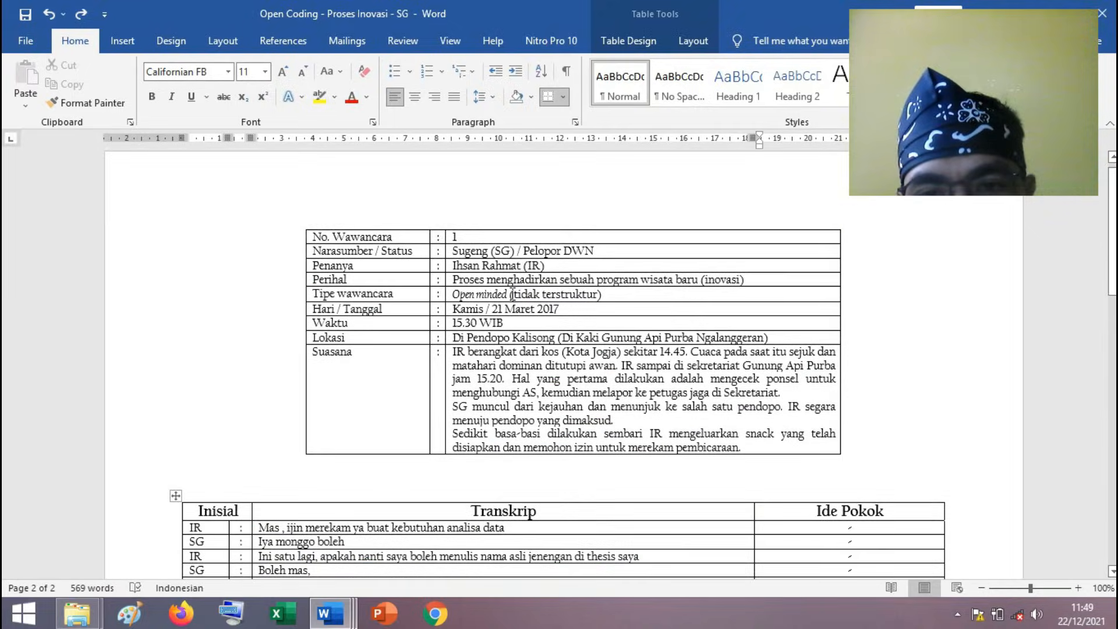
left_click(511, 278)
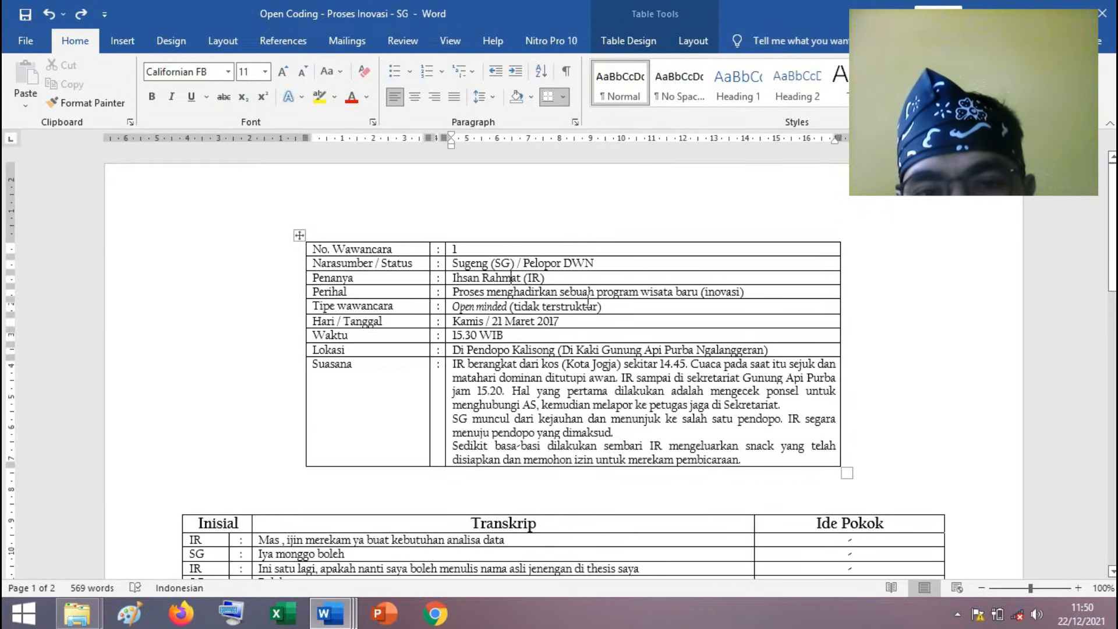
left_click(746, 293)
left_click_drag(716, 291, 702, 291)
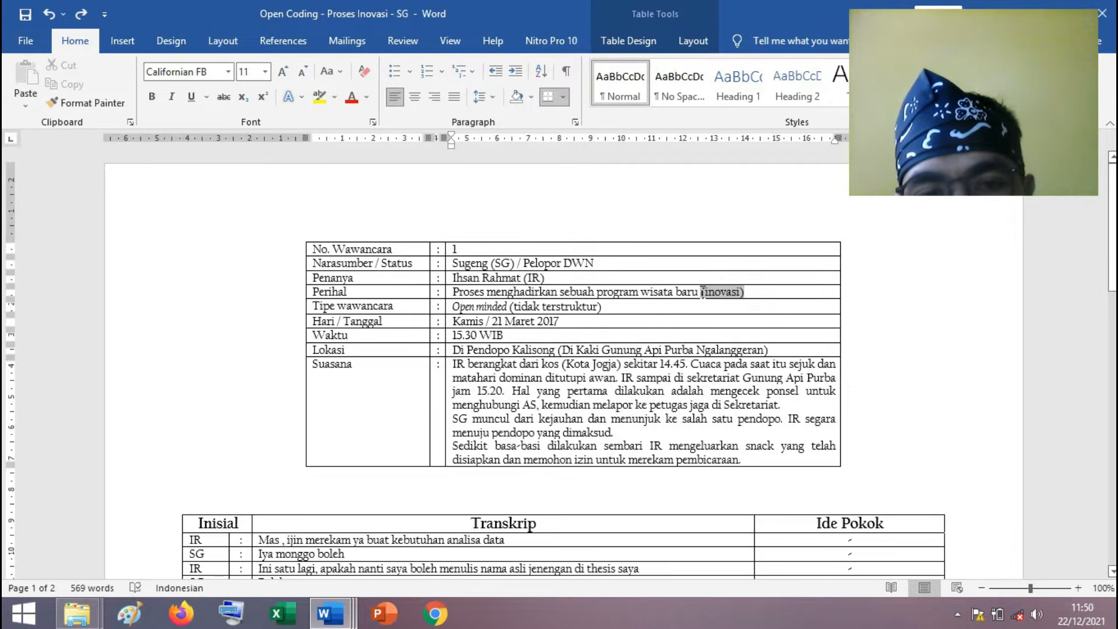
left_click(558, 279)
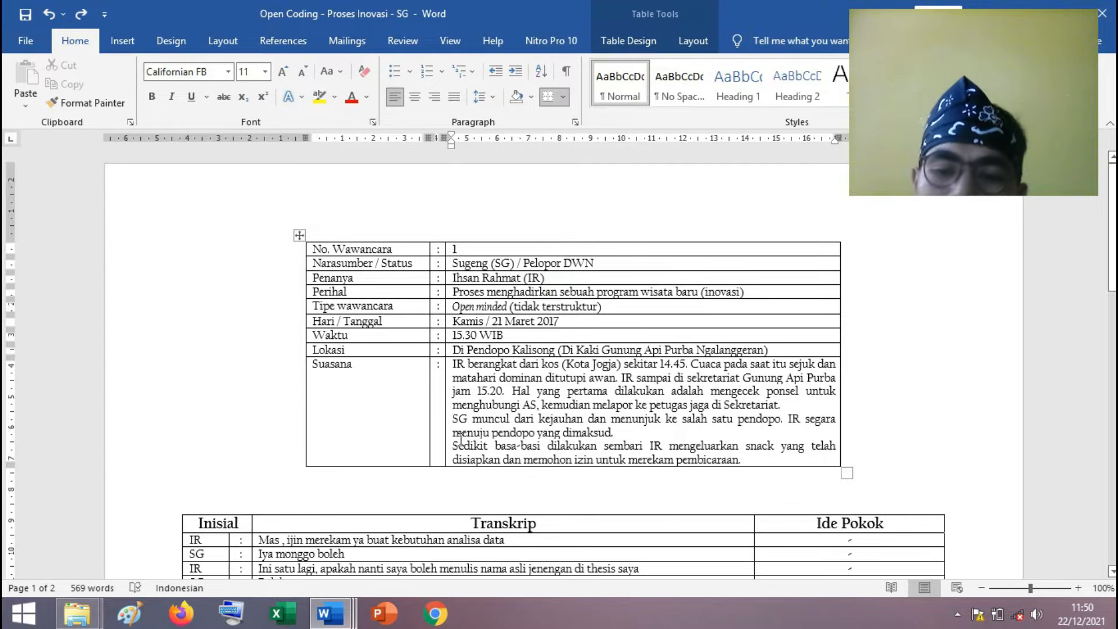
Switch to the document Open Coding - Proses Inovasi - LP and examine its interview information table and opening transcript rows.
mouse_move(351, 617)
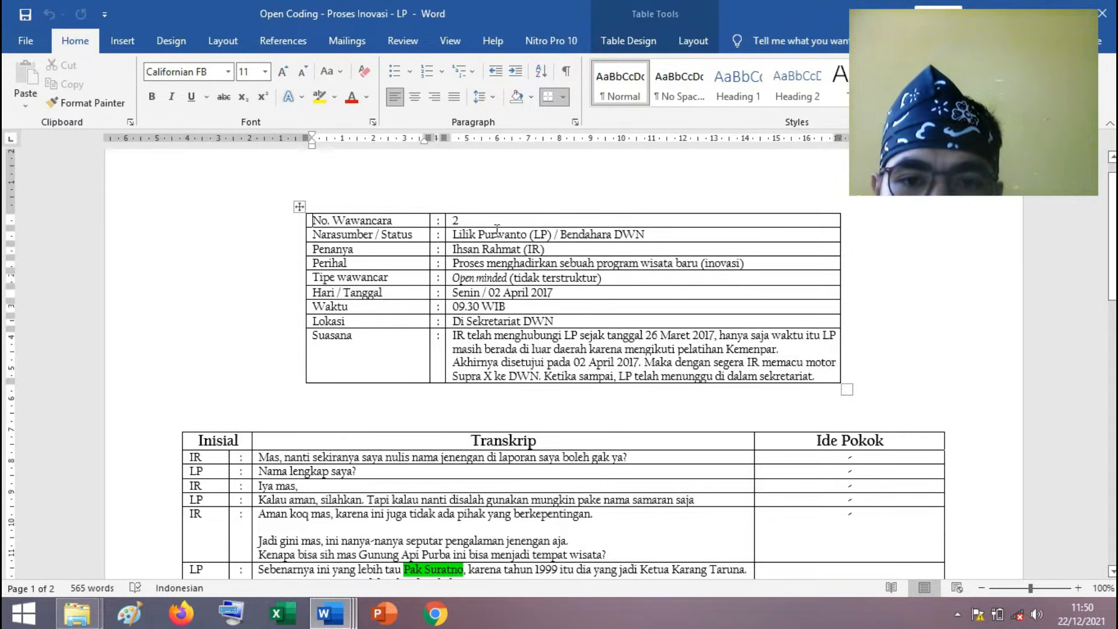
scroll(459, 262, "down", 1)
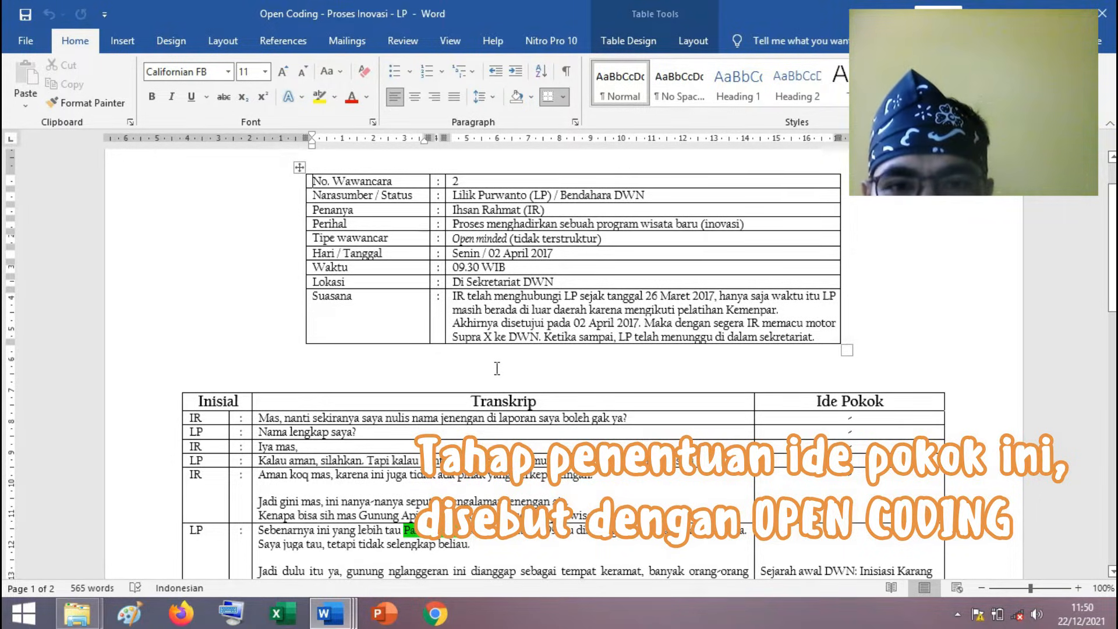
scroll(496, 368, "up", 1)
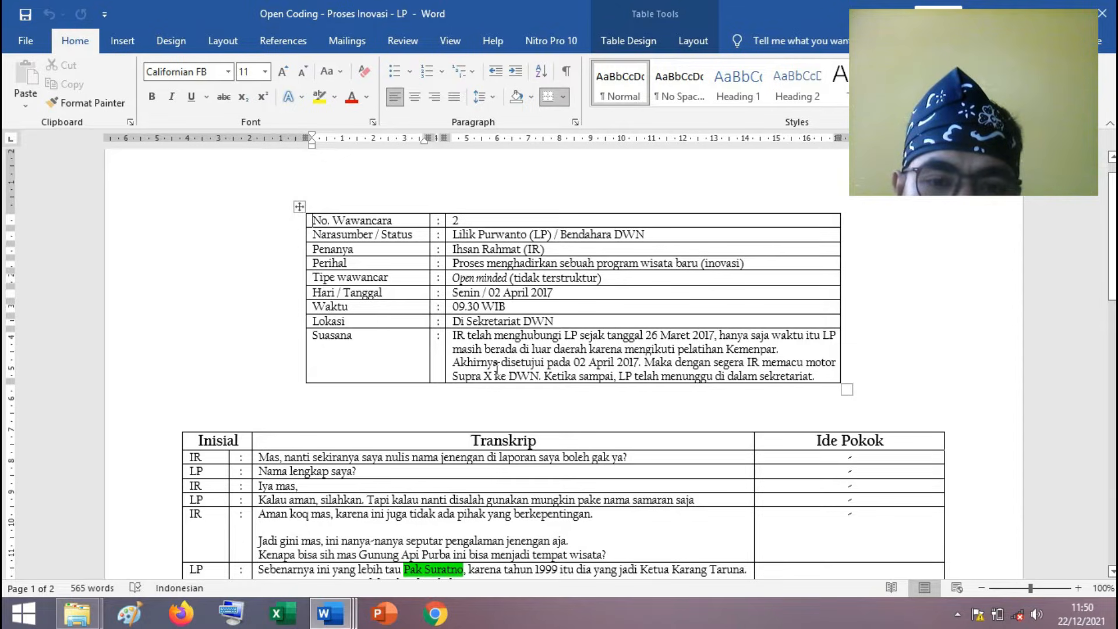
scroll(498, 376, "down", 1)
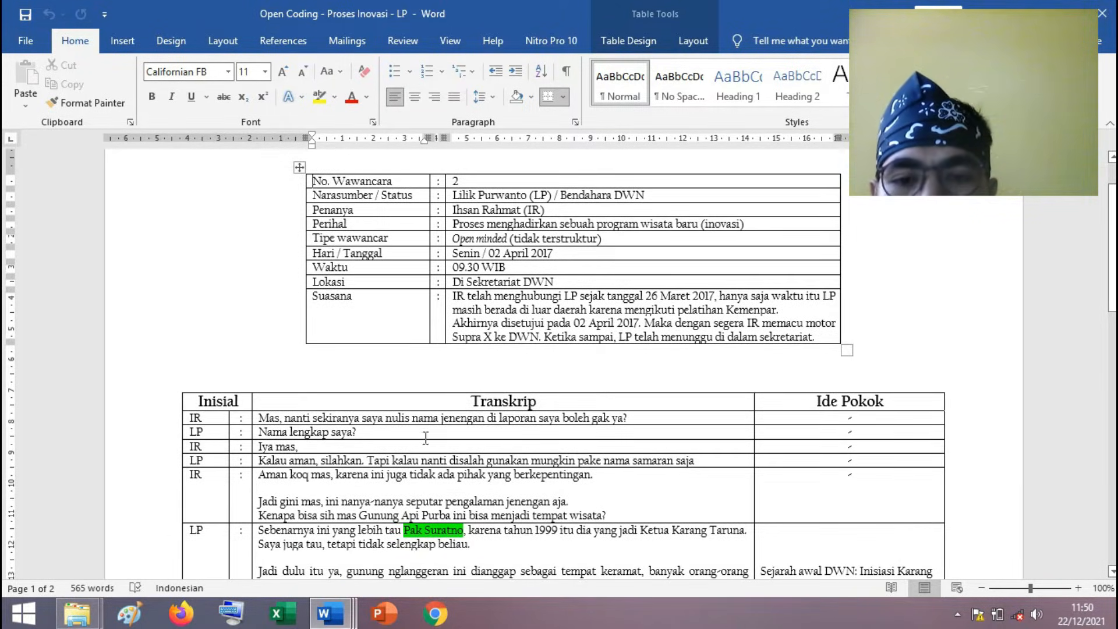
scroll(454, 510, "down", 2)
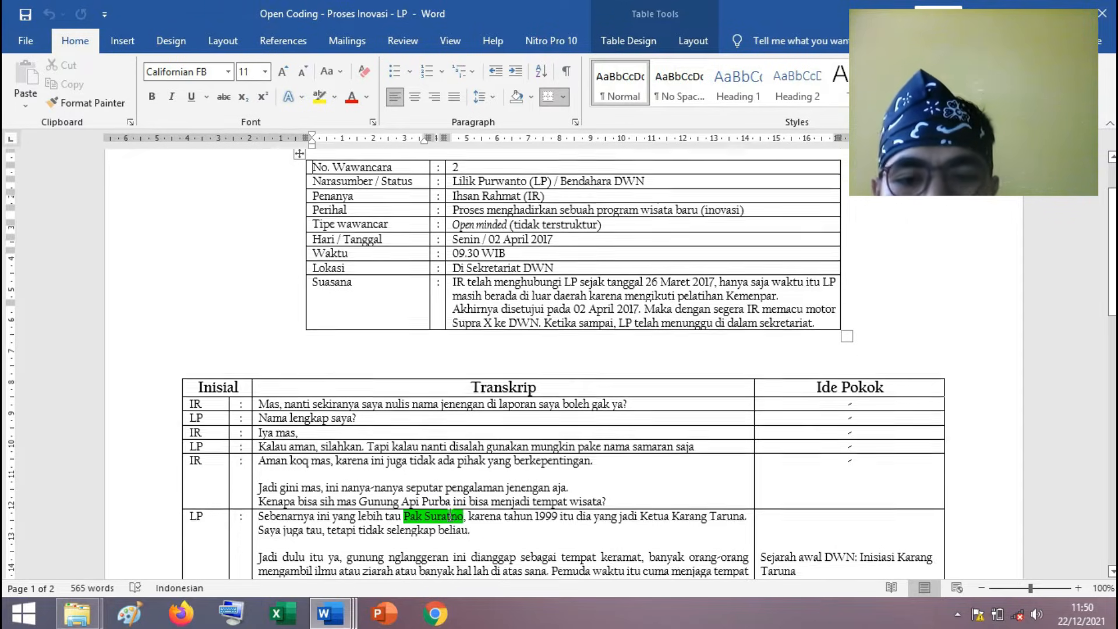
scroll(456, 510, "down", 1)
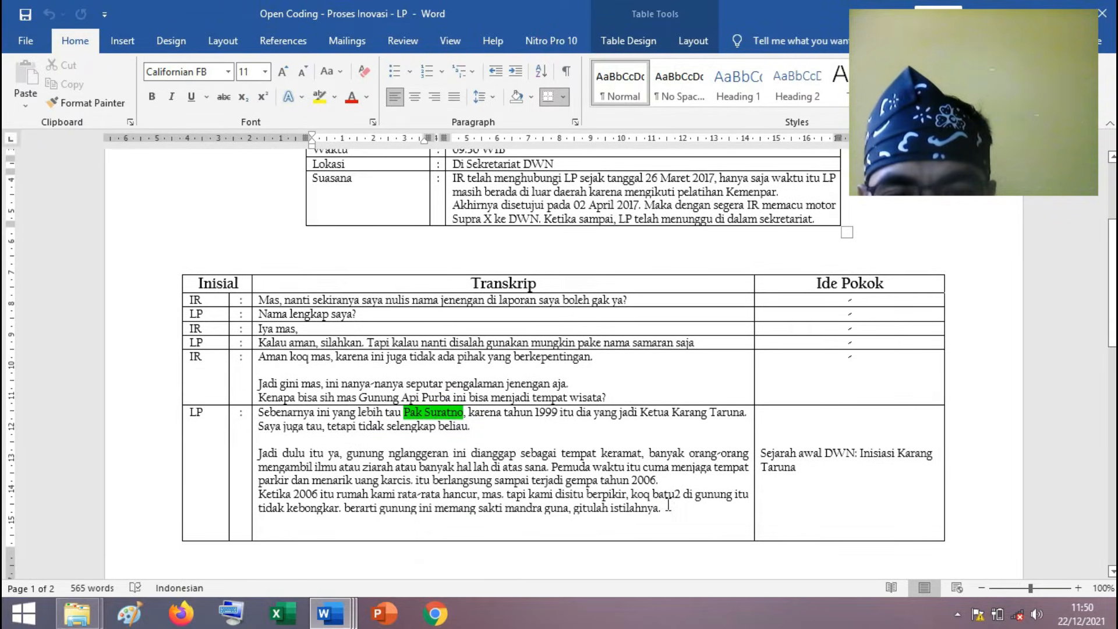
Try adding a comment to the passage from "Ketika 2006 itu rumah kami" to "gitulah istilahnya", and undo it.
left_click_drag(664, 507, 260, 494)
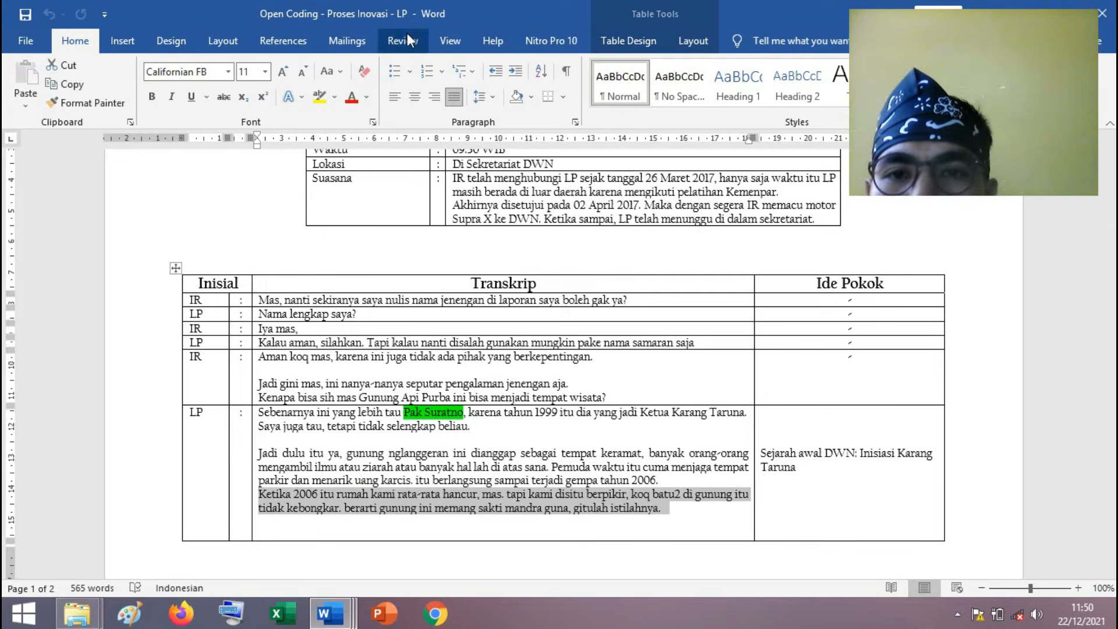
left_click(351, 78)
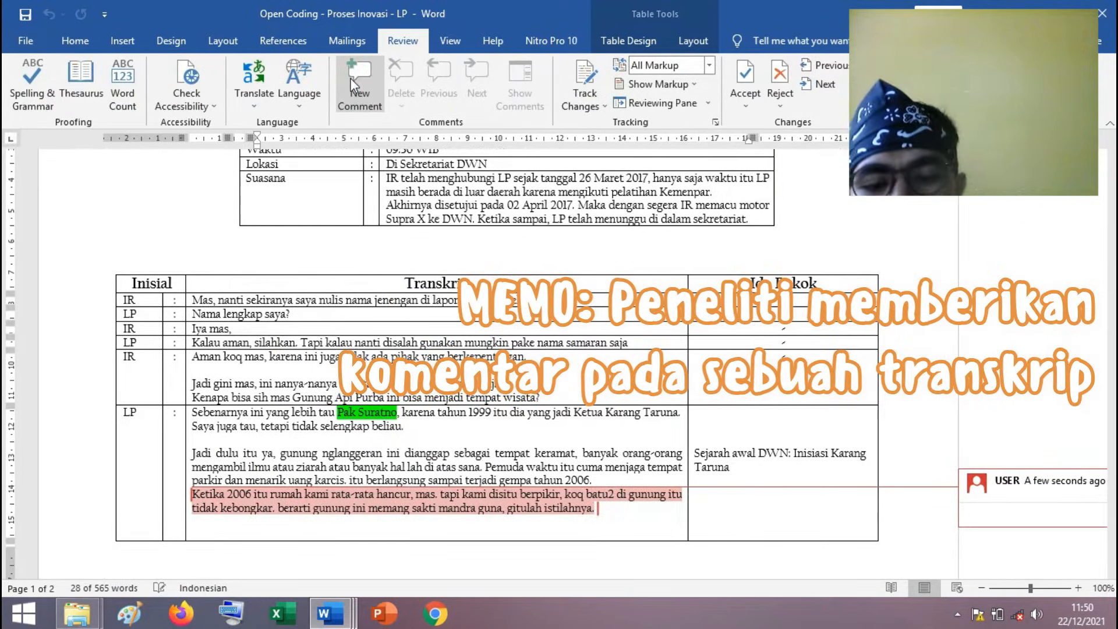
key("ctrl+z")
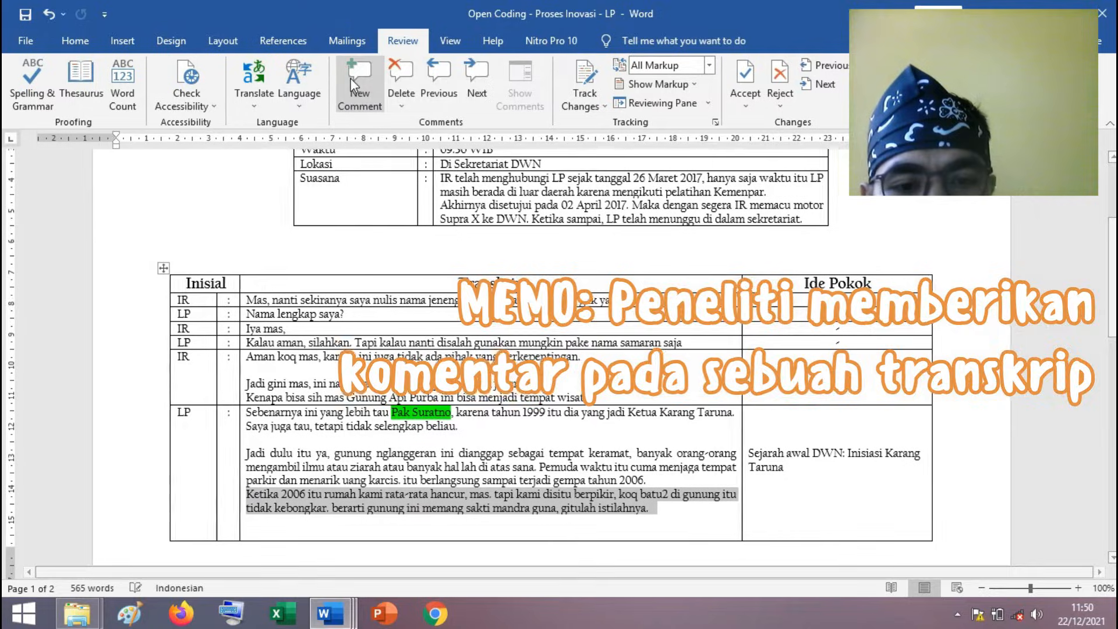
left_click(425, 332)
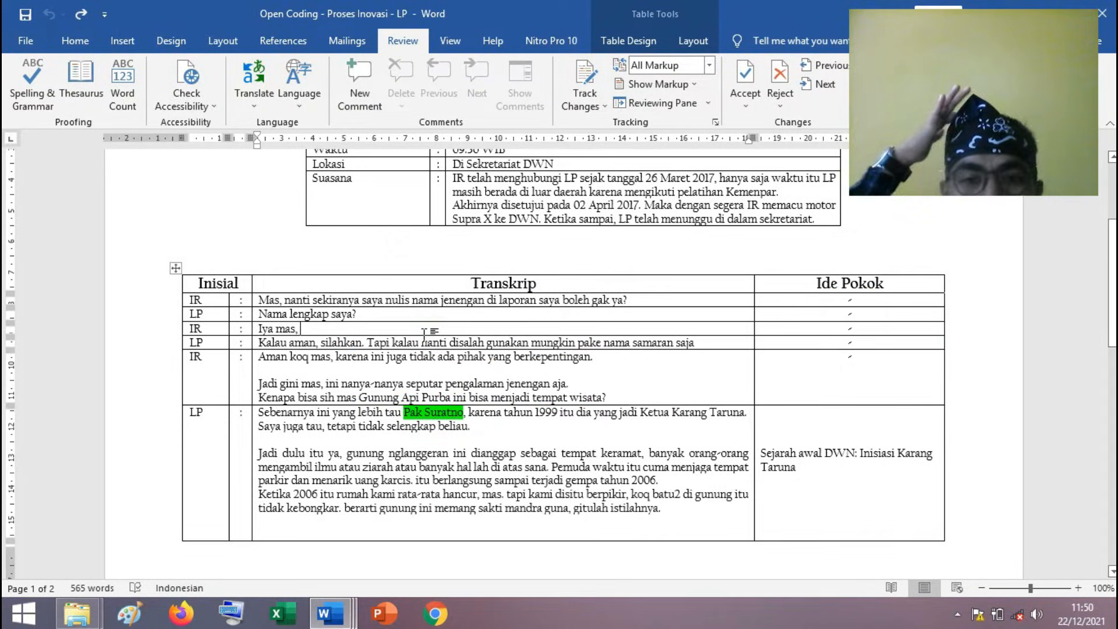
Return to the interview information table and examine the Perihal and Suasana rows.
scroll(424, 332, "up", 4)
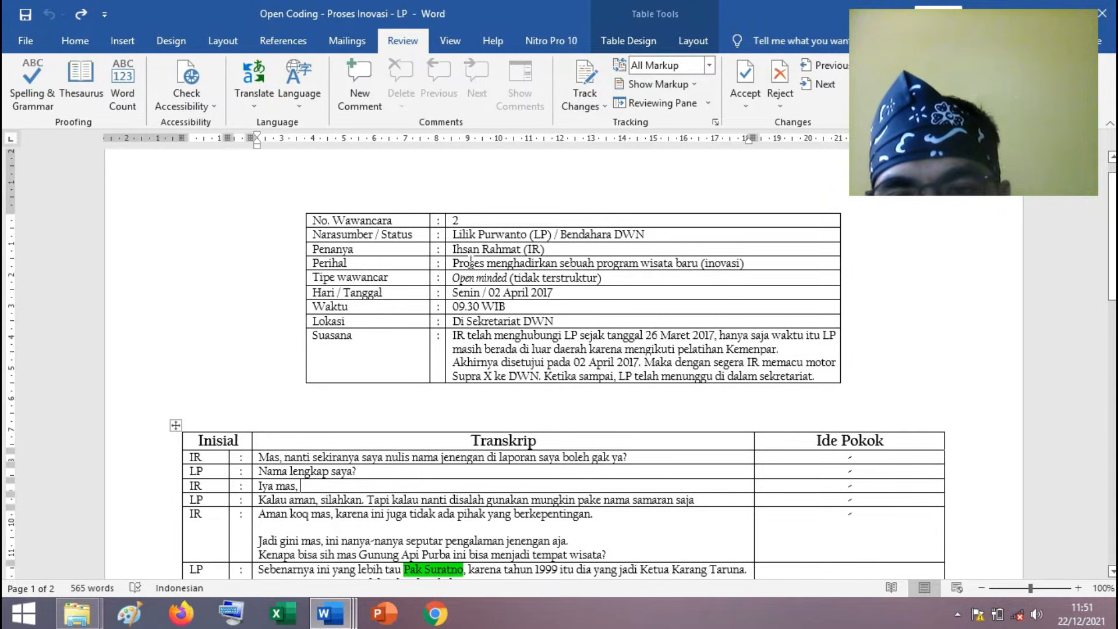
left_click(535, 261)
left_click(669, 268)
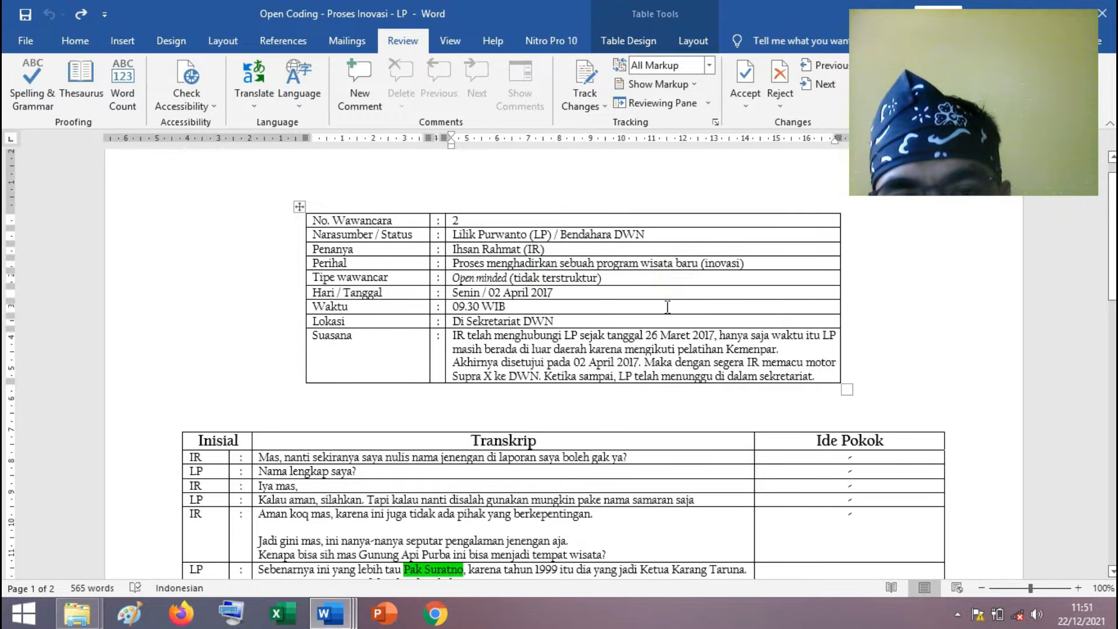
scroll(669, 308, "down", 1)
scroll(427, 305, "down", 1)
left_click(495, 302)
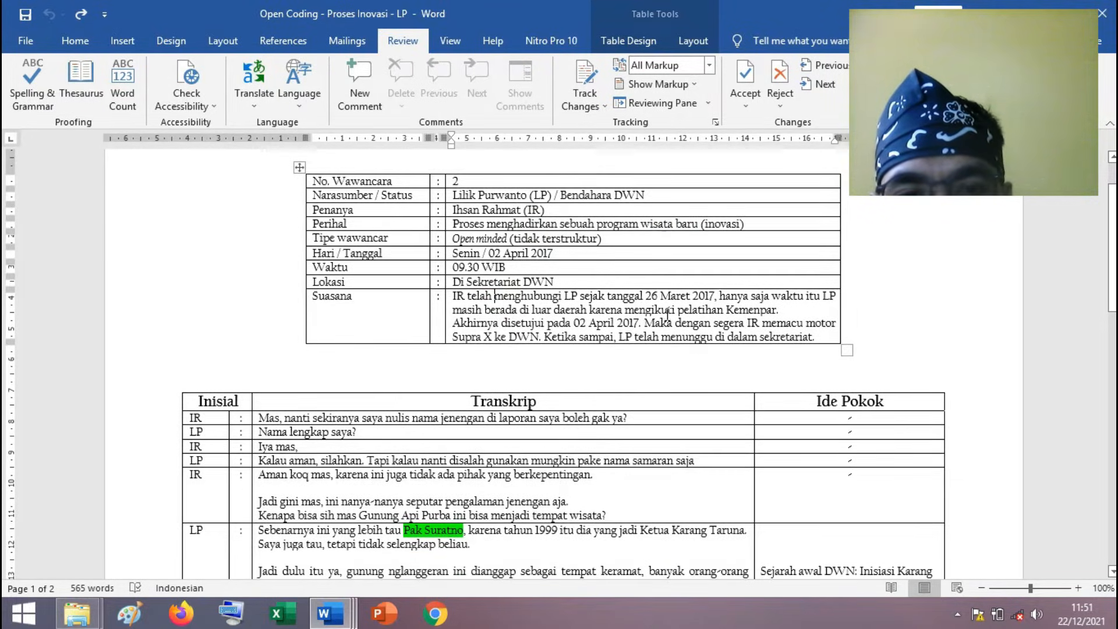
Examine the opening exchange about using the source's name or a pseudonym and the question "Kenapa bisa sih mas Gunung Api Purba ini bisa menjadi tempat wisata?".
scroll(680, 309, "down", 3)
left_click(283, 342)
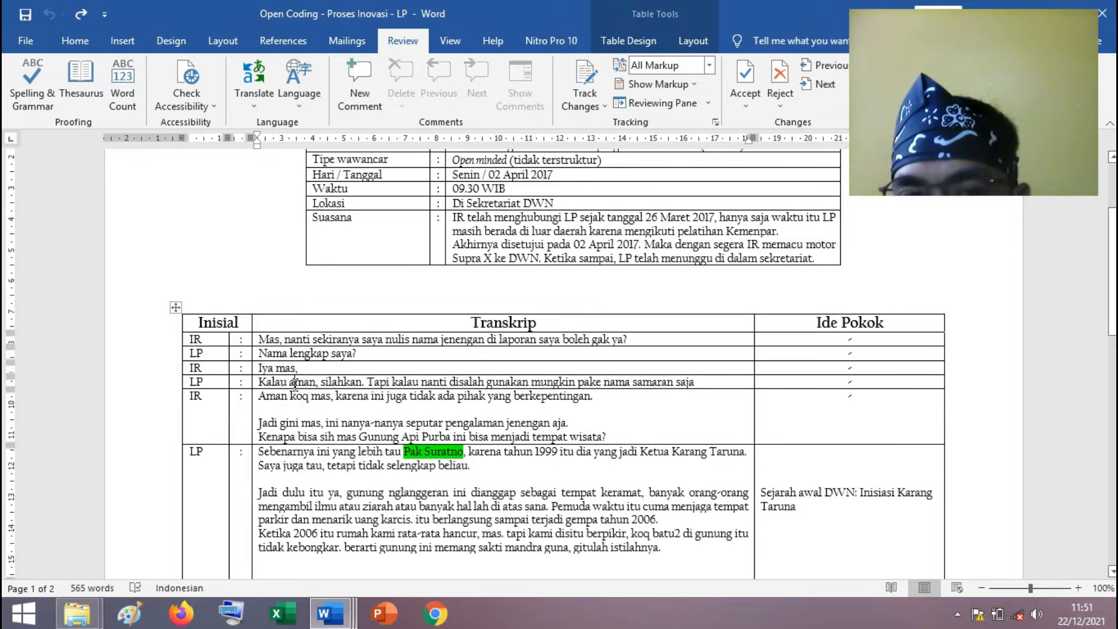
scroll(296, 383, "down", 1)
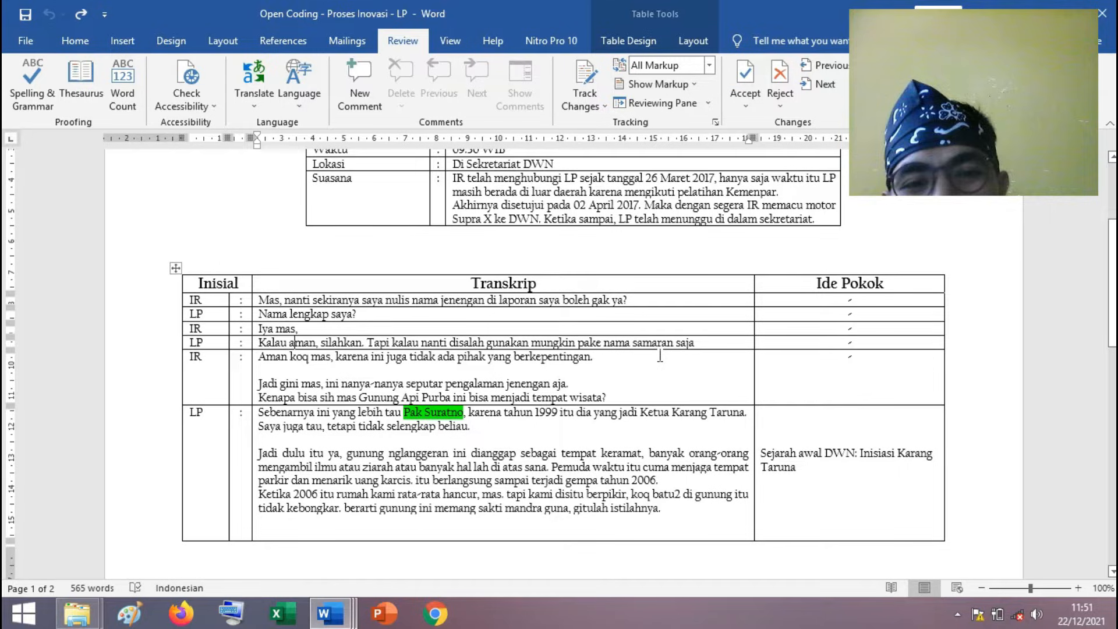
left_click(699, 340)
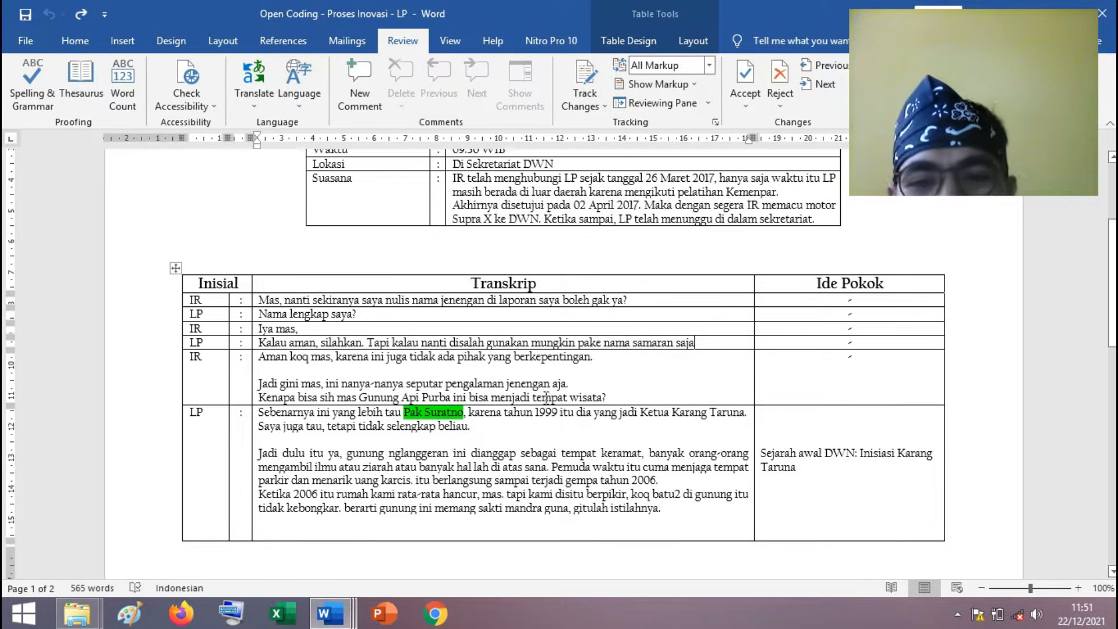
left_click(520, 392)
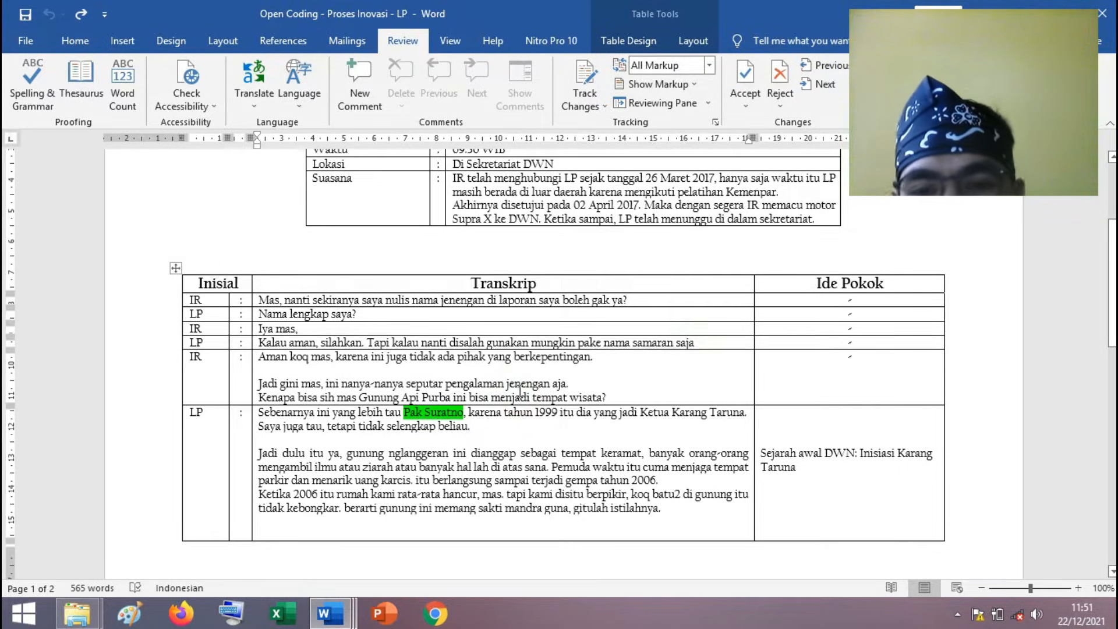
Mark the answer from "nglanggeran ini dianggap" through "gitulah istilahnya" and go to its Ide Pokok entry "Sejarah awal DWN: Inisiasi Karang Taruna".
scroll(520, 391, "down", 3)
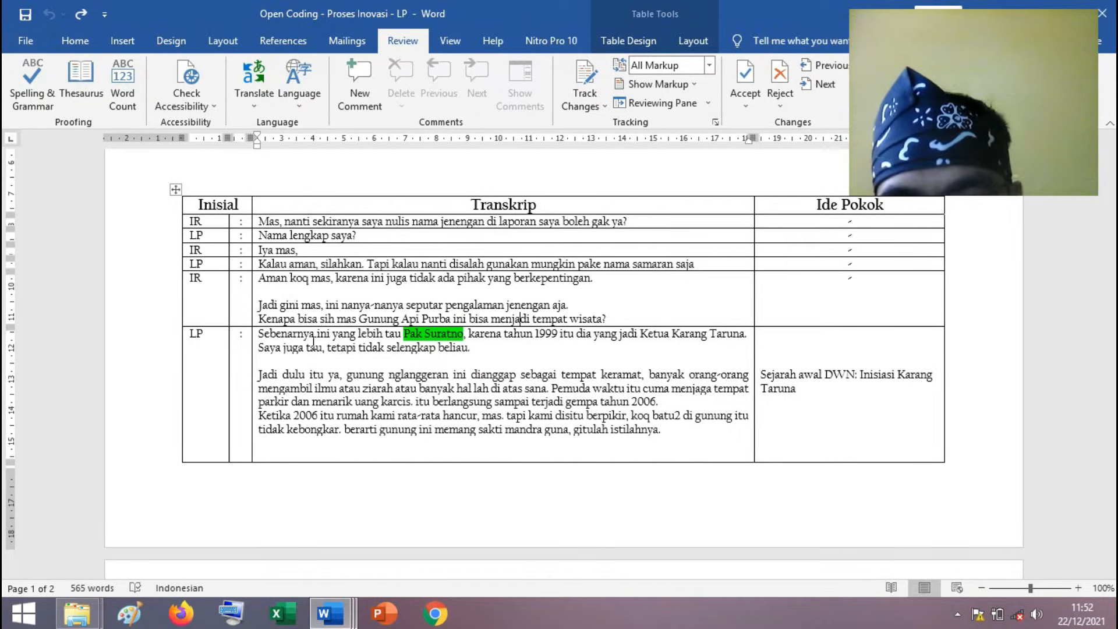
left_click(491, 348)
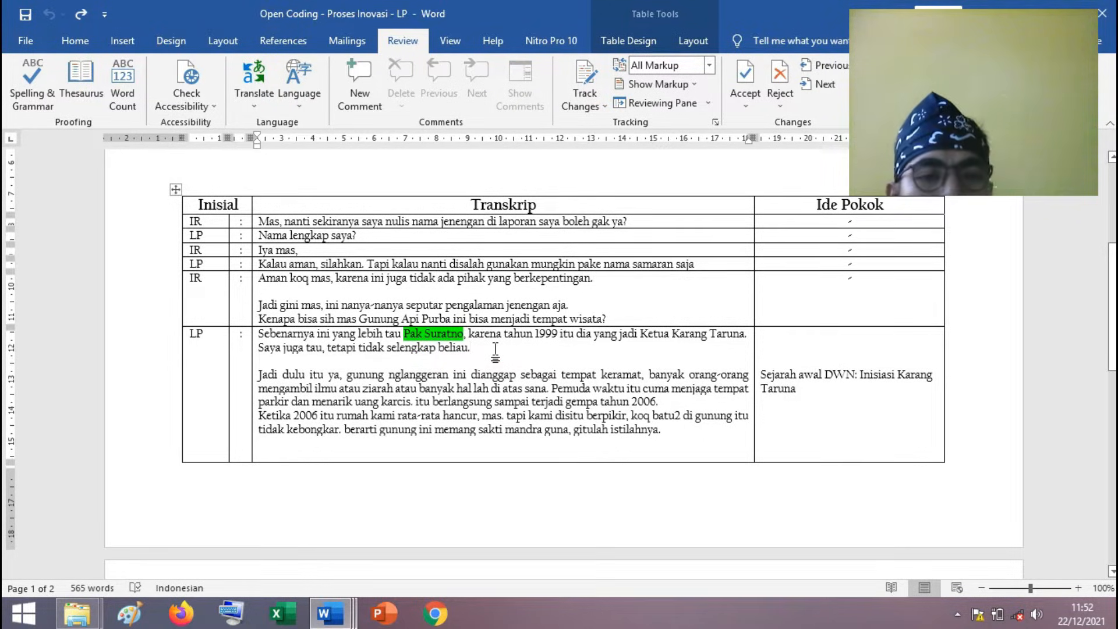
left_click_drag(334, 375, 707, 431)
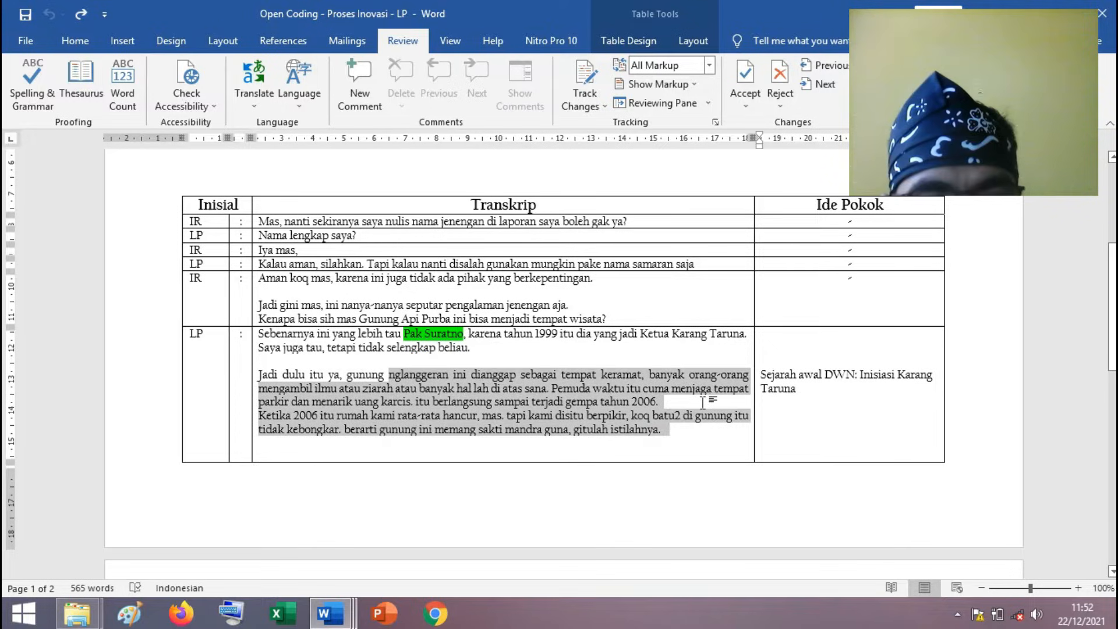
left_click(809, 403)
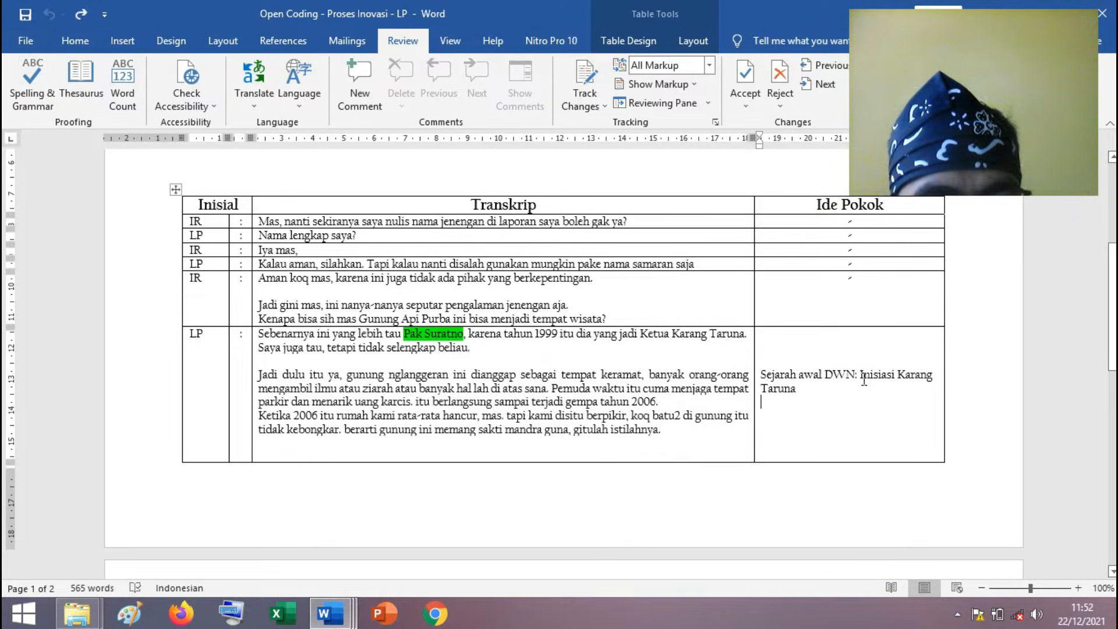
Examine the highlighted passages and Ide Pokok entries in the rest of the LP transcript, and return to its information table.
scroll(864, 378, "down", 6)
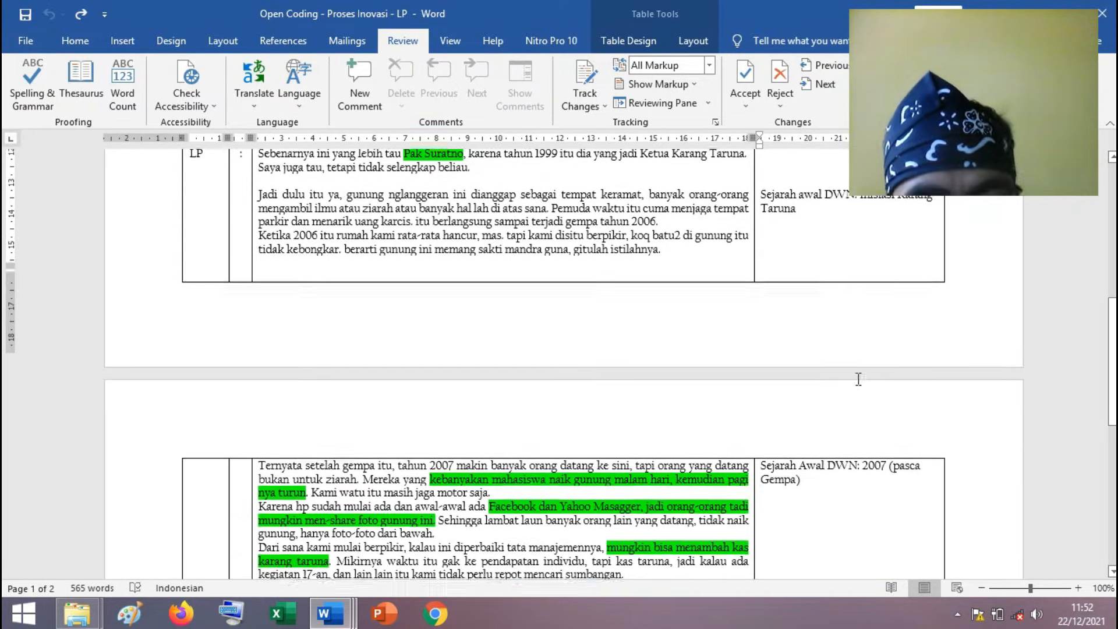
scroll(858, 372, "down", 8)
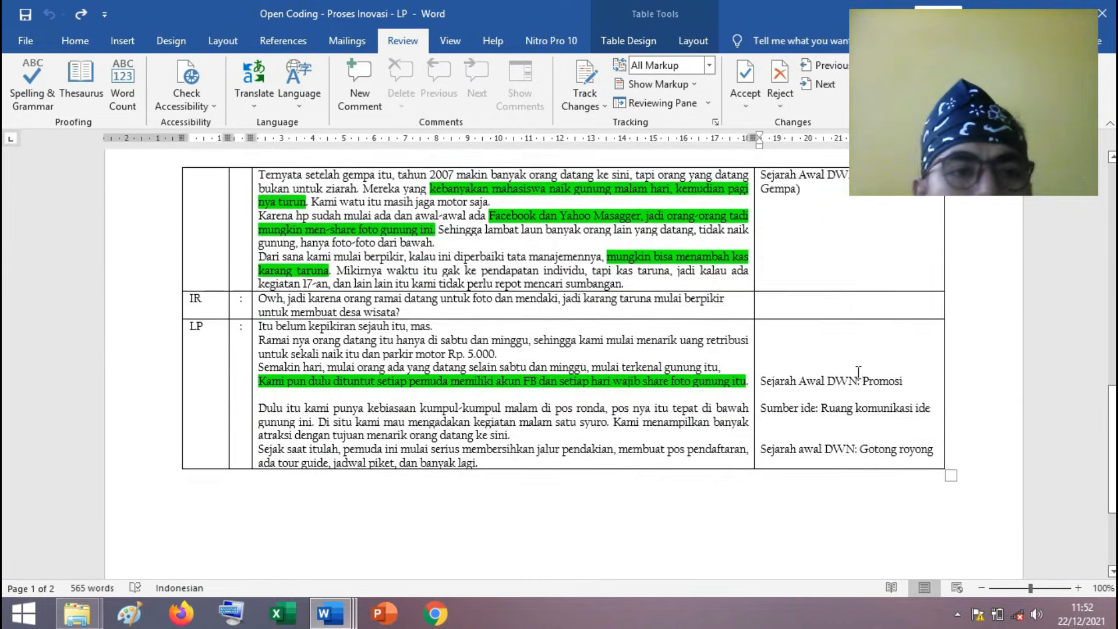
scroll(858, 373, "down", 2)
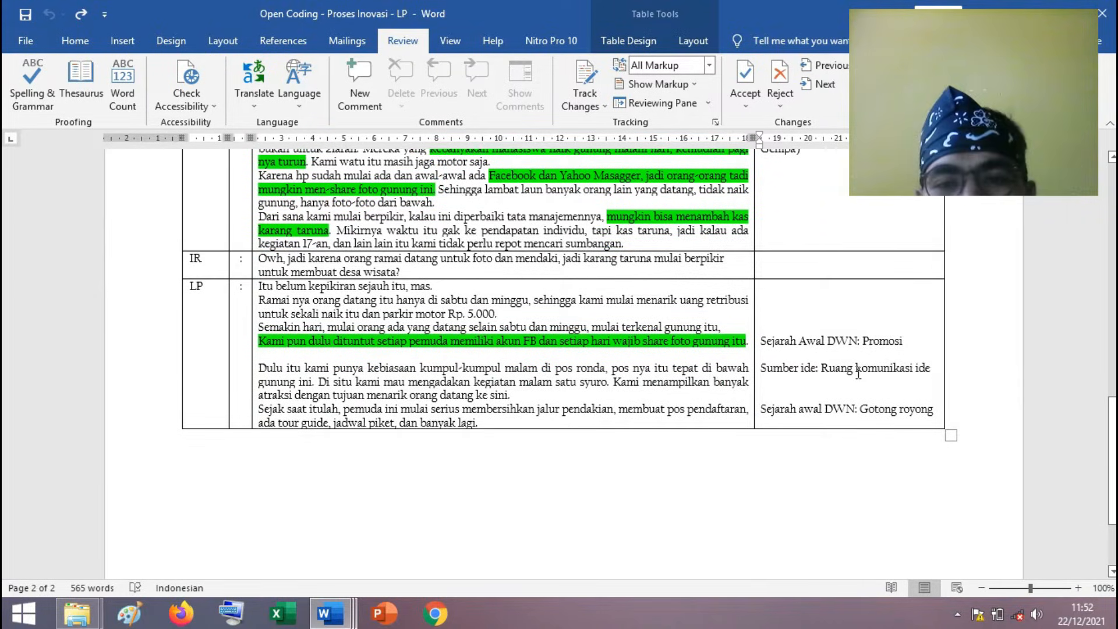
scroll(858, 374, "up", 14)
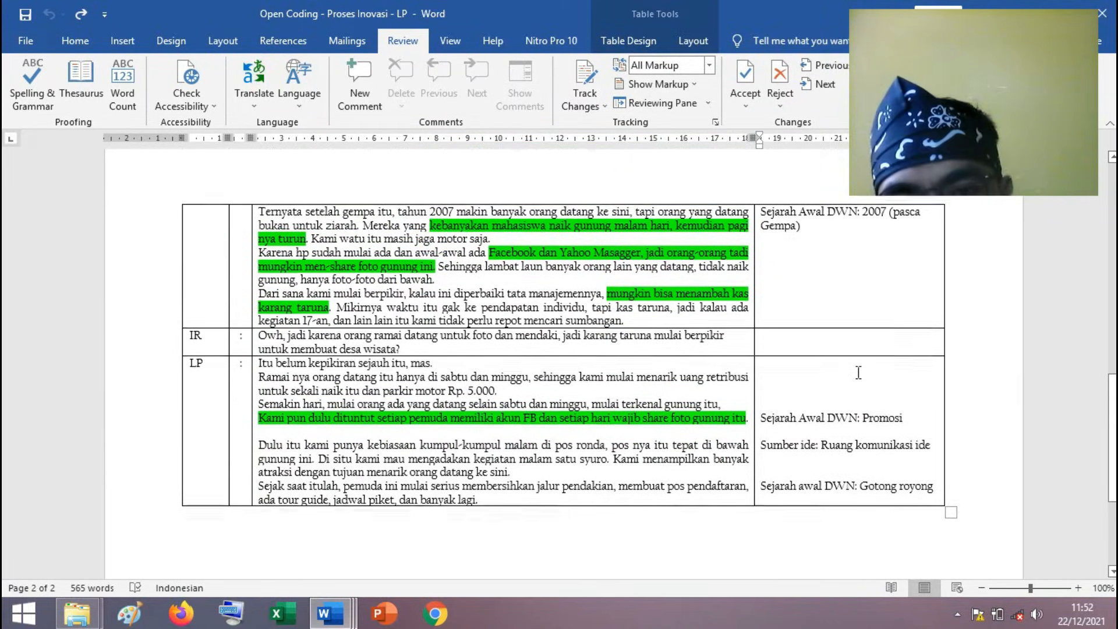
scroll(464, 413, "up", 11)
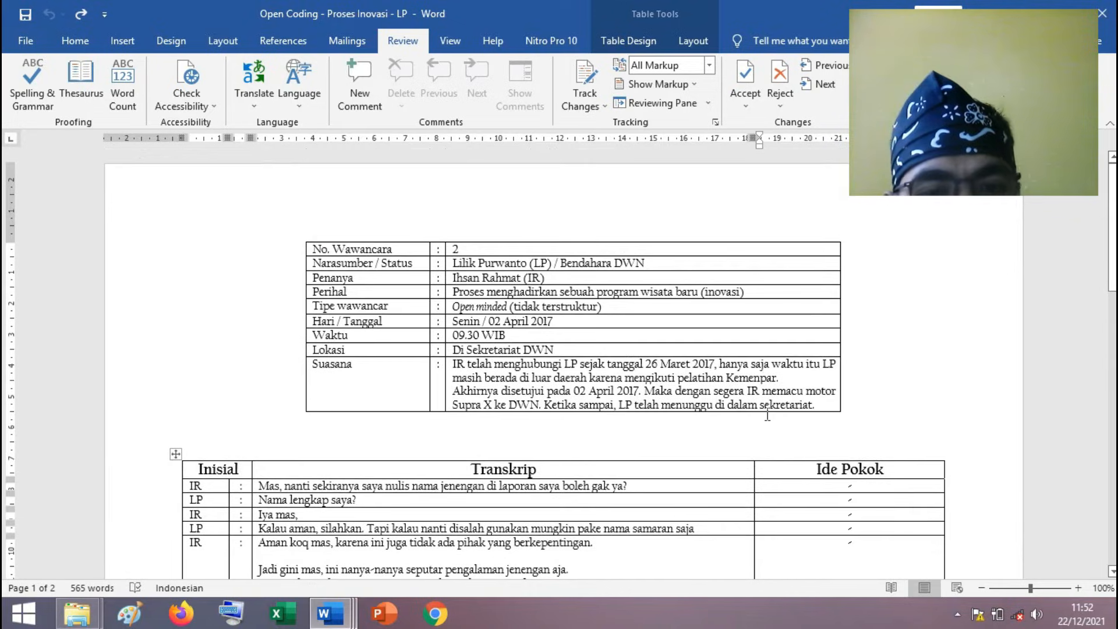
scroll(824, 393, "down", 2)
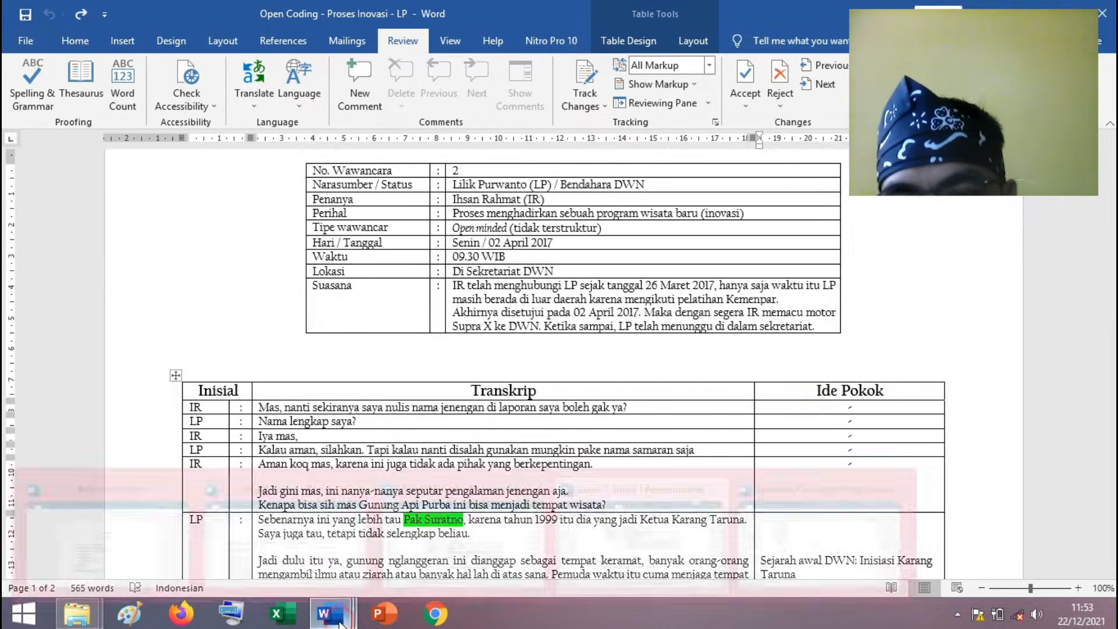
Switch to the Axial Coding document and examine the "Gunung api" entry with its quotation, marking both "Pengembangan DWN" themes under TEMATISASI.
mouse_move(341, 623)
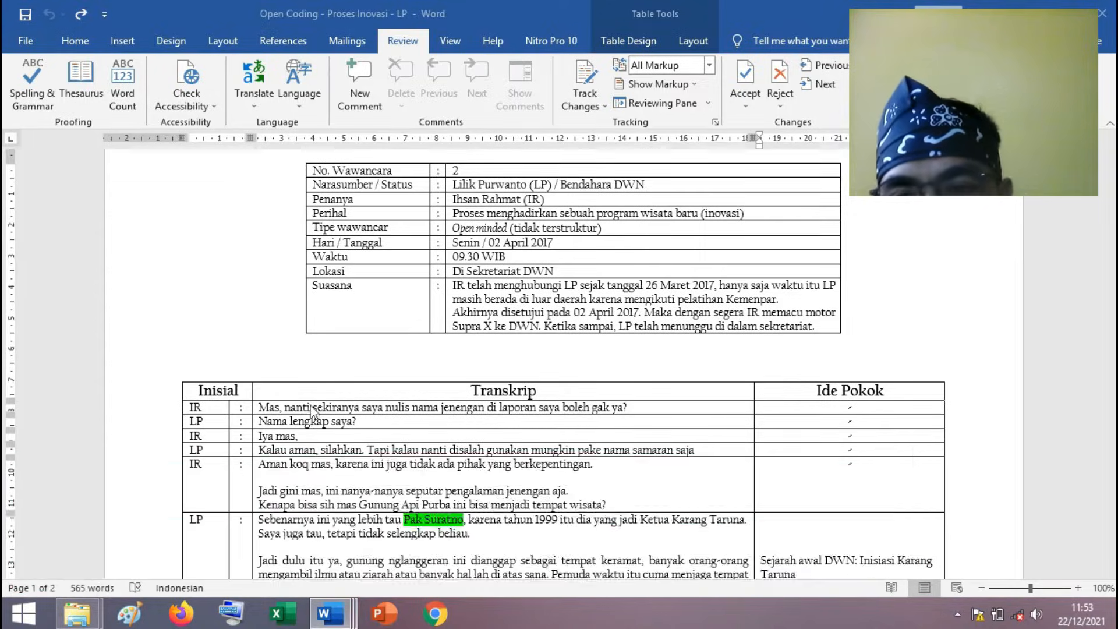
key("alt+Tab")
left_click(287, 324)
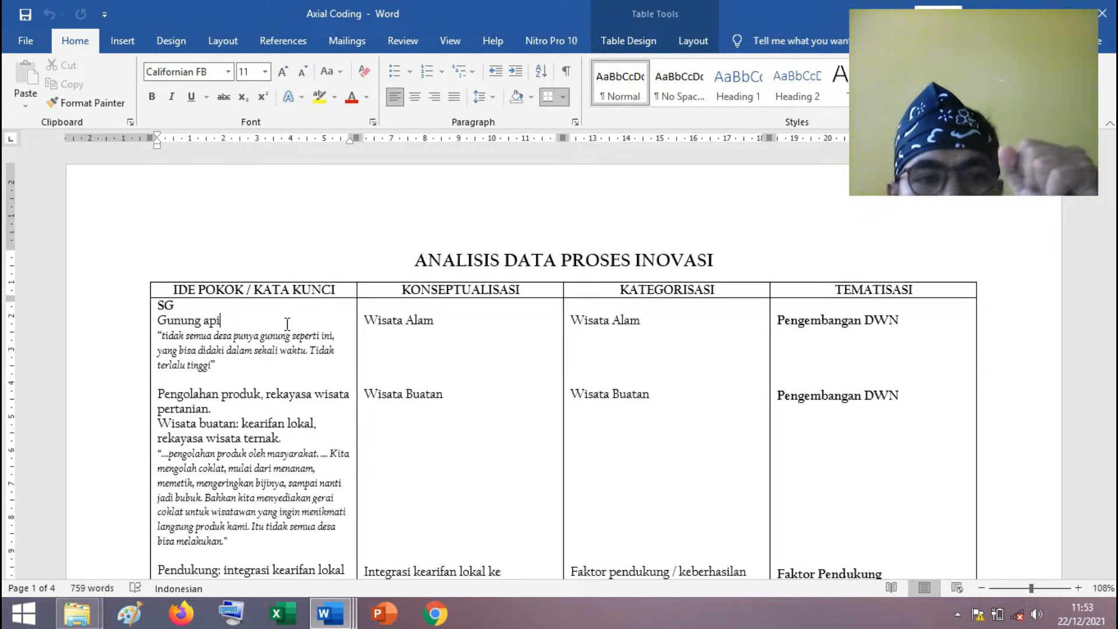
left_click_drag(781, 322, 890, 429)
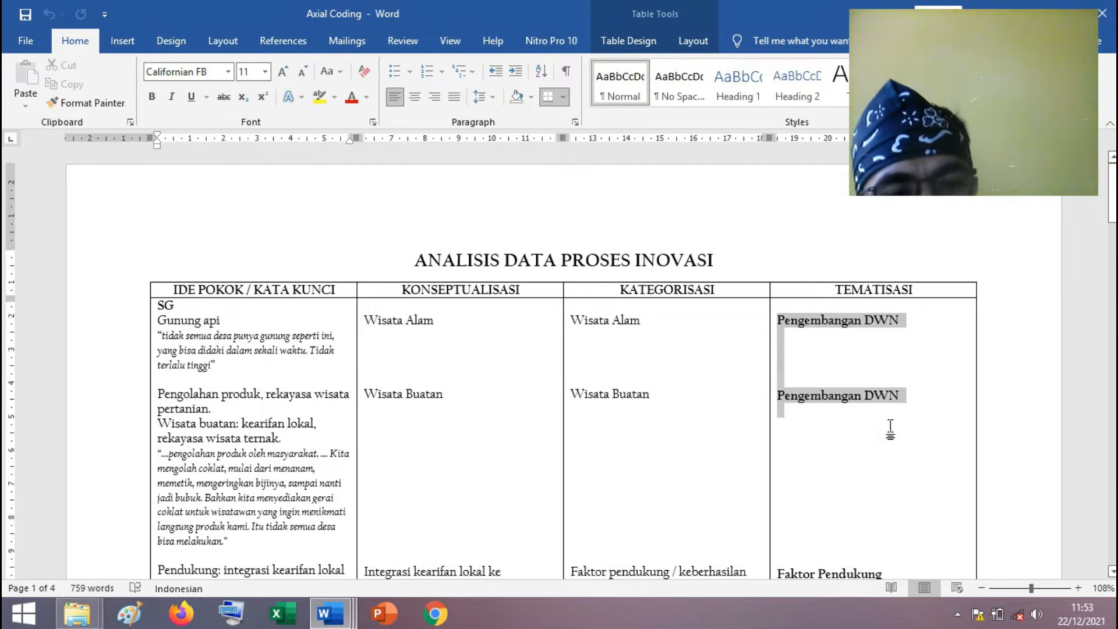
left_click(850, 437)
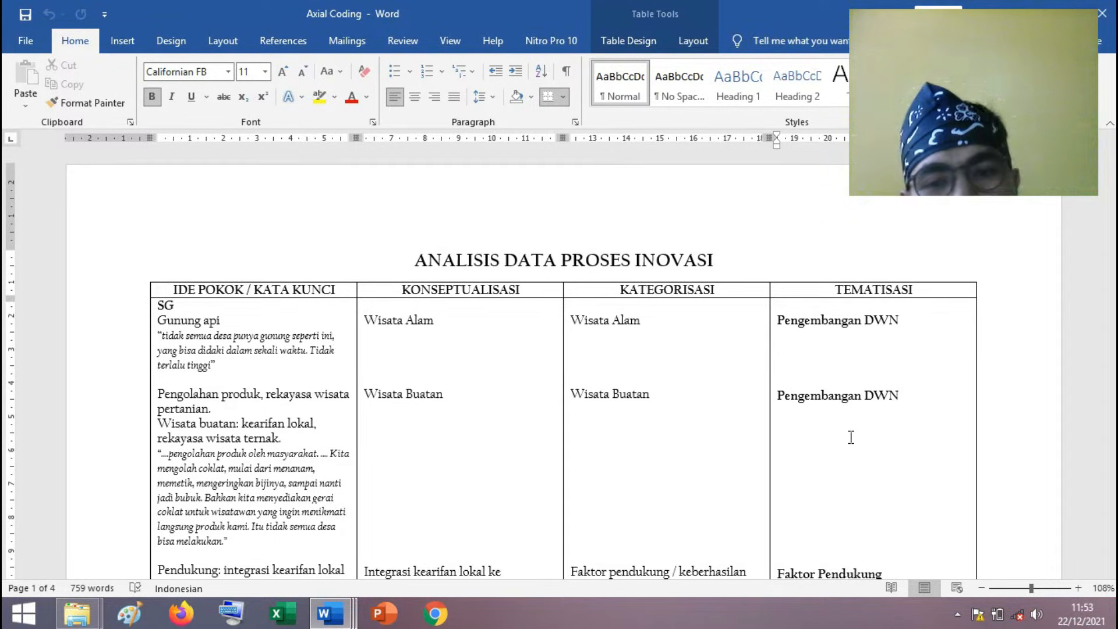
left_click(236, 364)
scroll(236, 361, "down", 1)
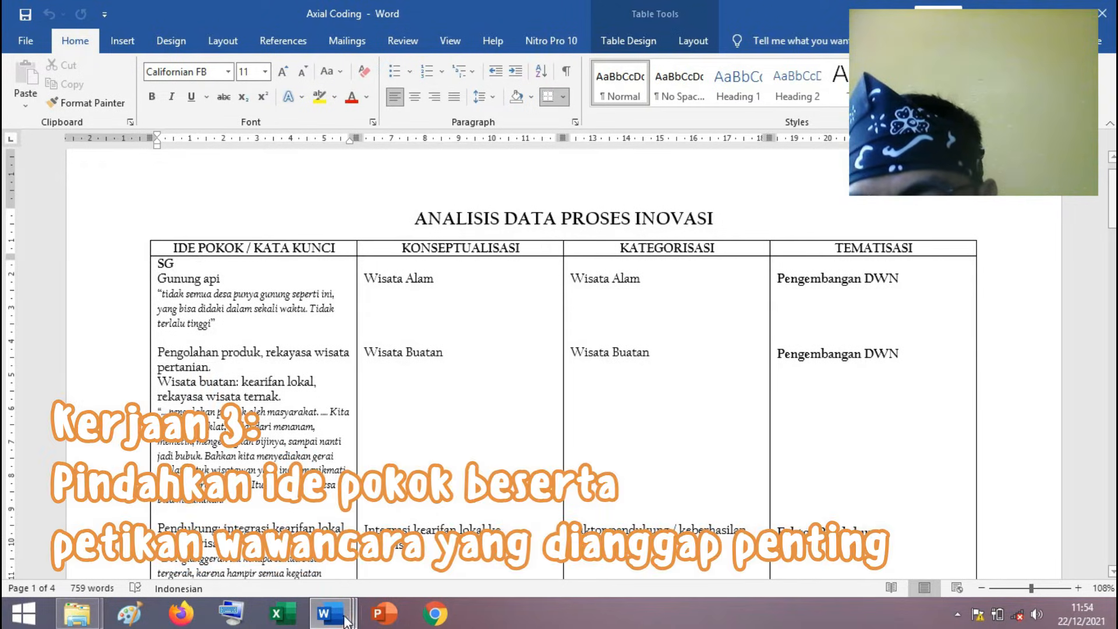
Switch to Open Coding - Proses Inovasi - SG and mark "gunung api" in the "Wisata alam" Ide Pokok entry.
mouse_move(345, 621)
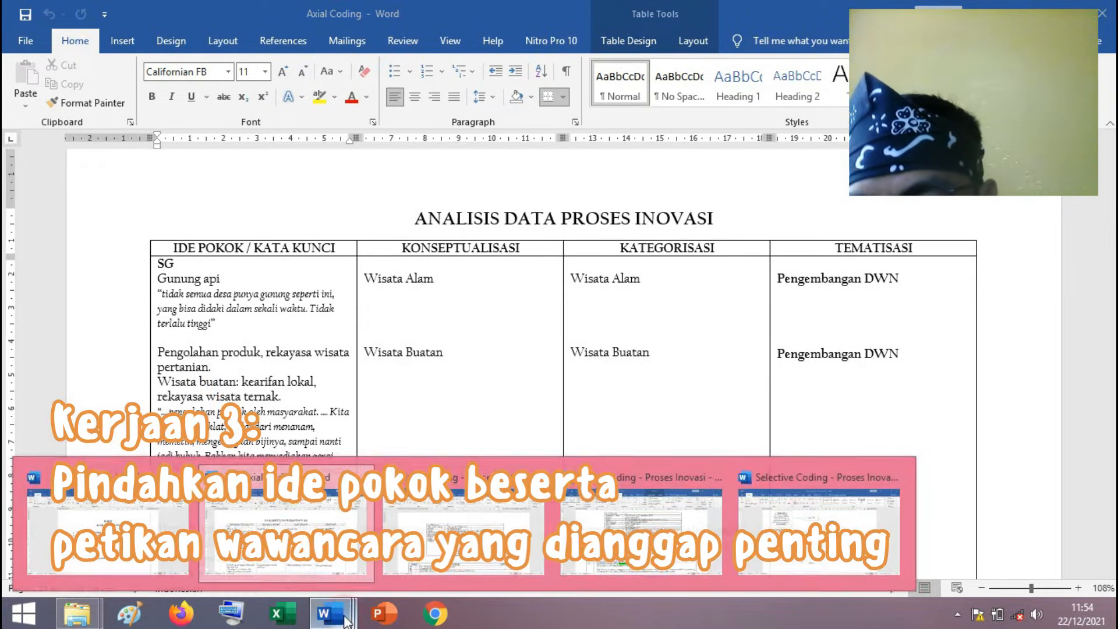
left_click(471, 530)
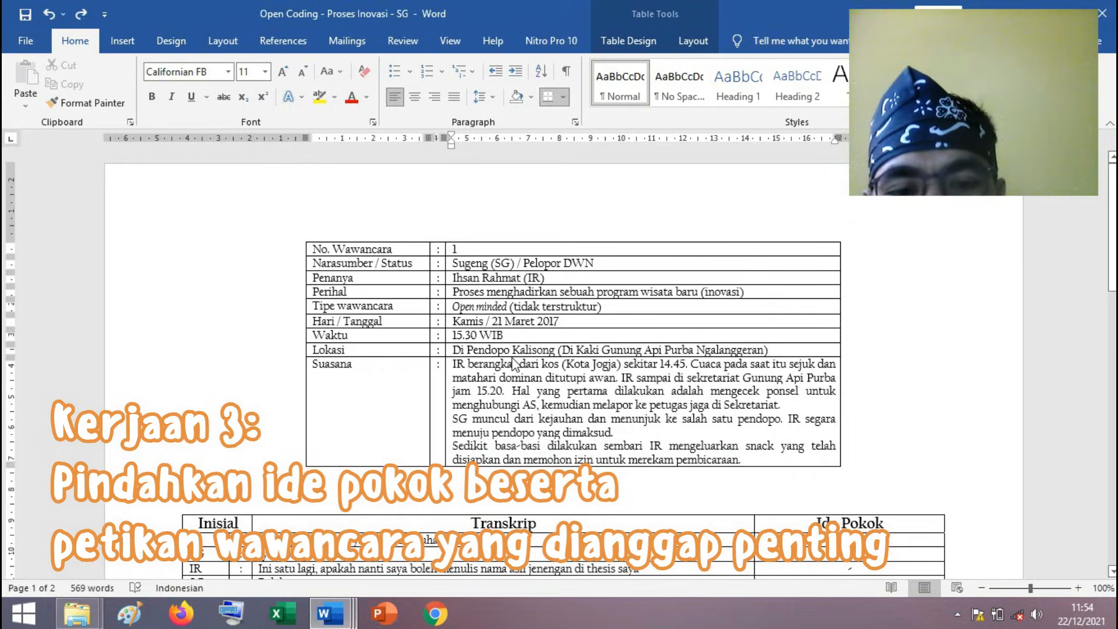
scroll(513, 364, "down", 9)
left_click_drag(827, 315, 882, 313)
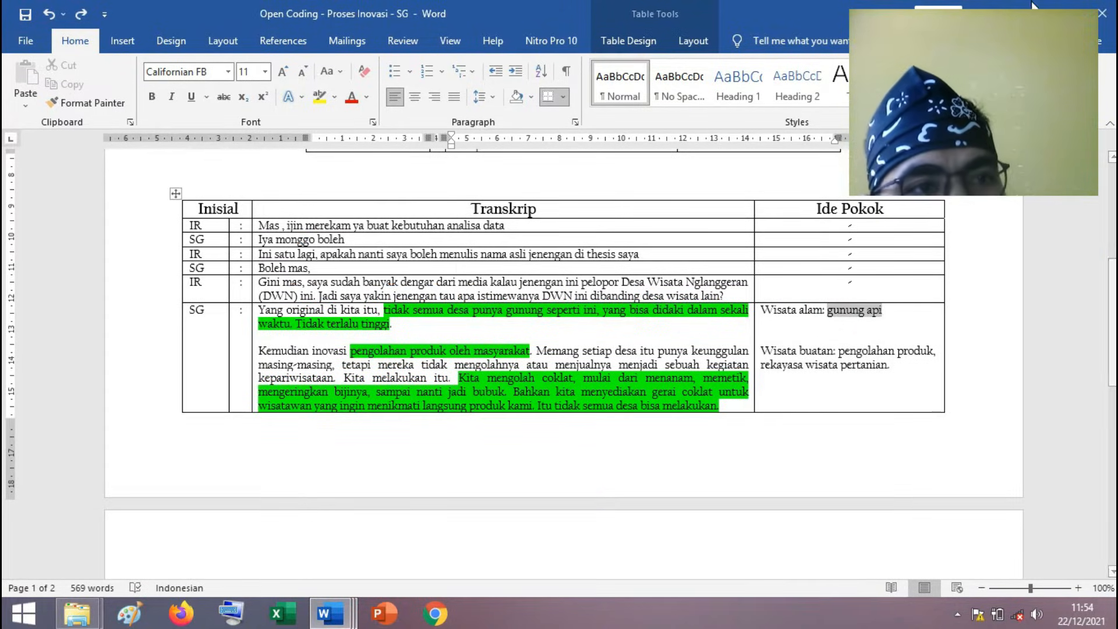
Compare the "Gunung api" quotation in Axial Coding with its highlighted passage in Open Coding - Proses Inovasi - SG, and mark the Axial Coding quotation.
key("alt+Tab")
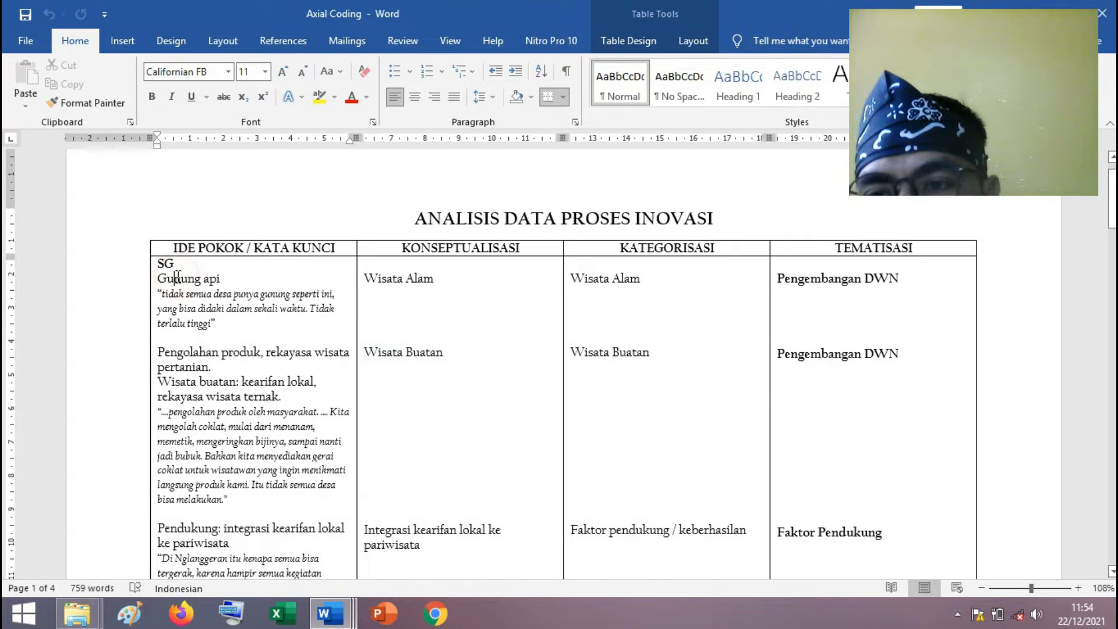
left_click_drag(162, 294, 212, 323)
mouse_move(330, 612)
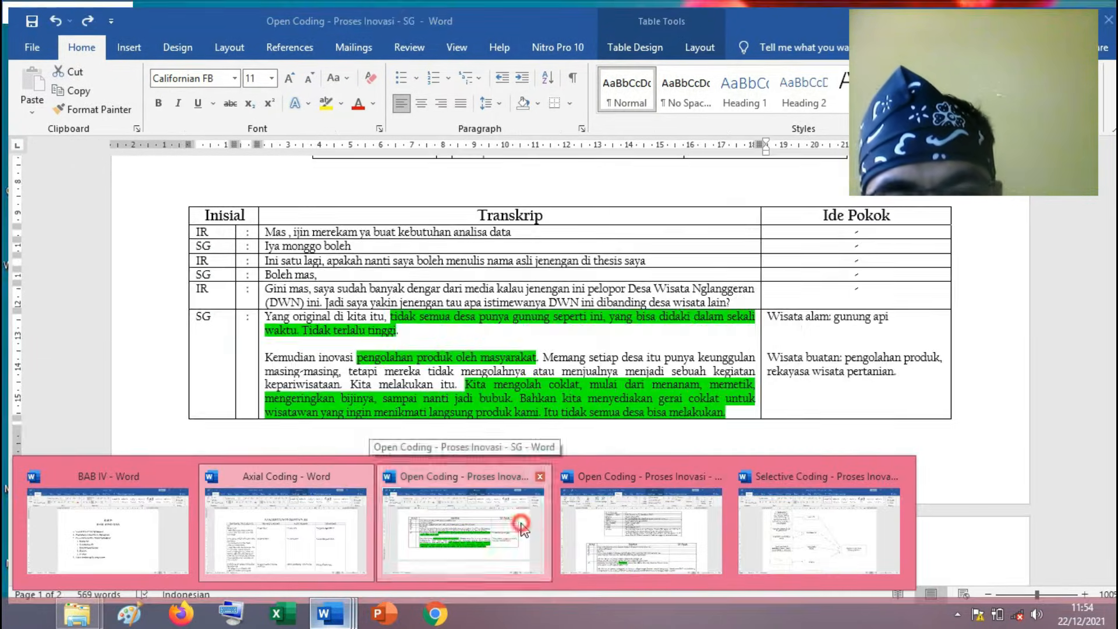
left_click(524, 529)
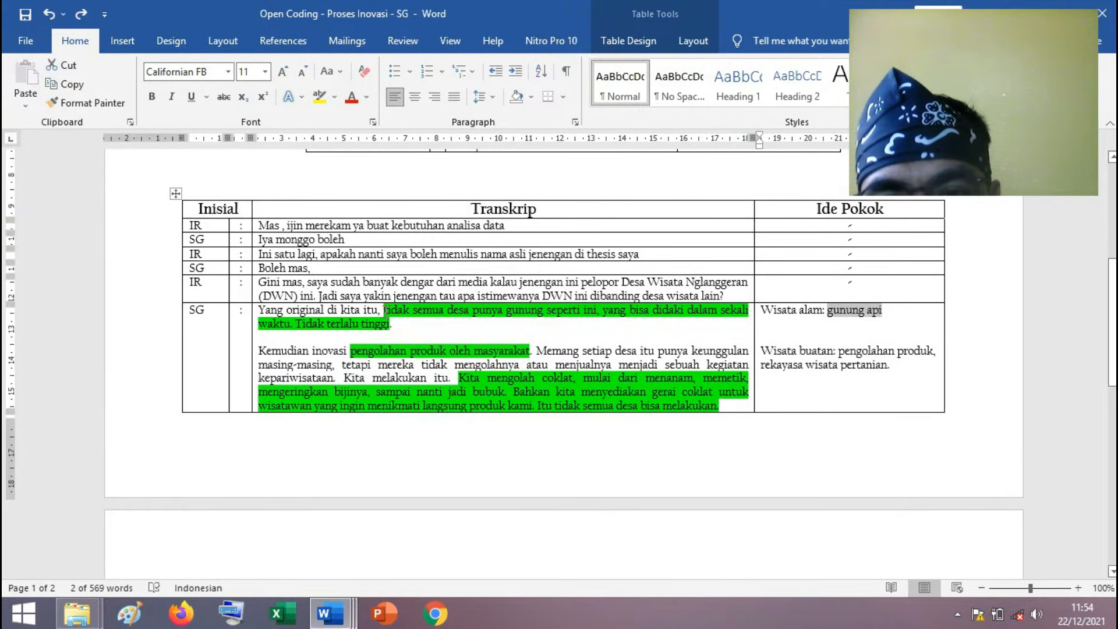
left_click(383, 315)
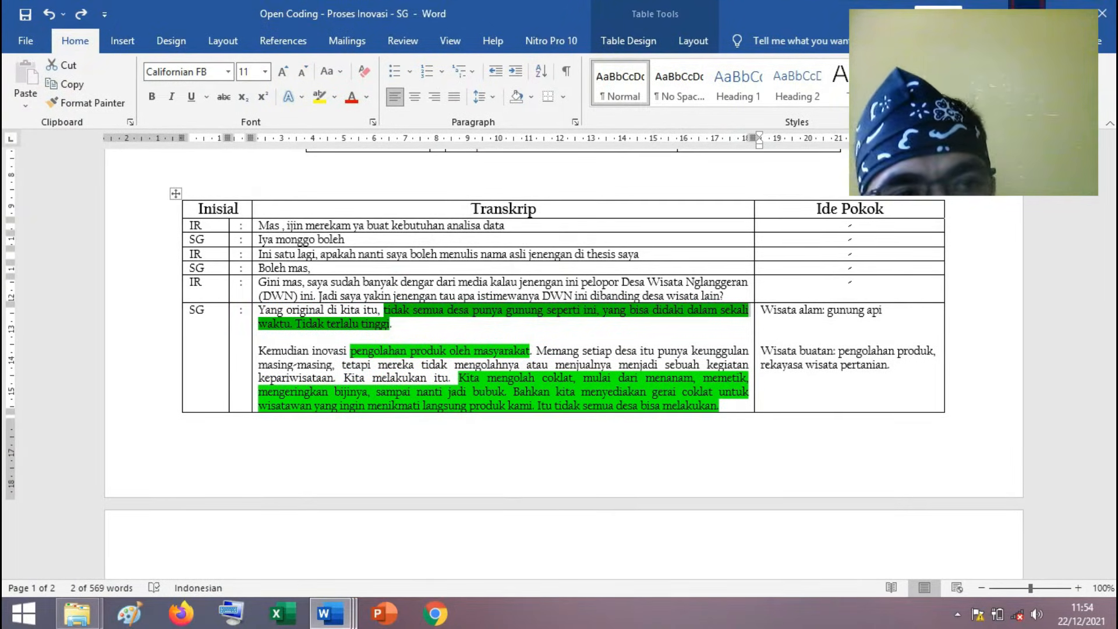
left_click(1029, 9)
left_click(274, 322)
left_click_drag(217, 326, 159, 294)
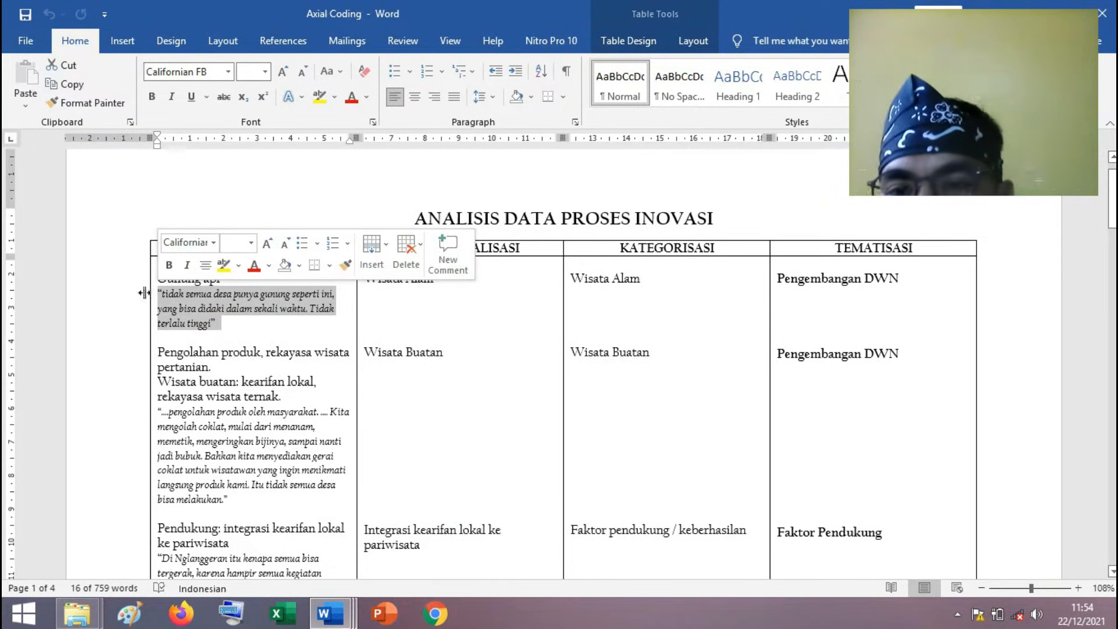
Insert "Nganu mas," before "Tidak terlalu tinggi" in the "Gunung api" quotation.
left_click(233, 364)
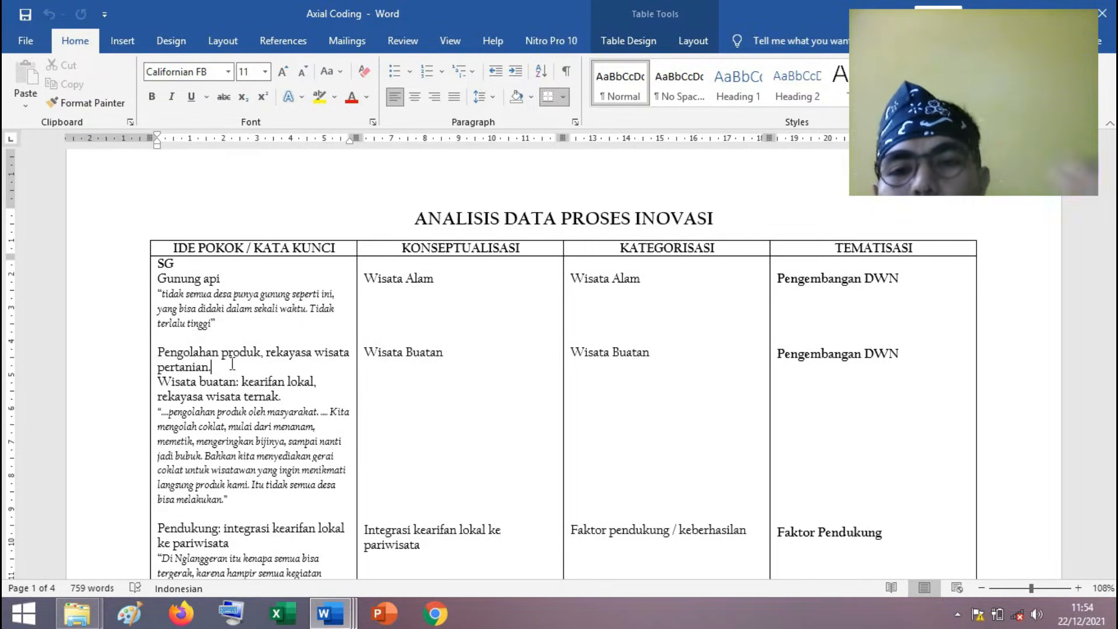
left_click(309, 309)
type("Nganu mas,")
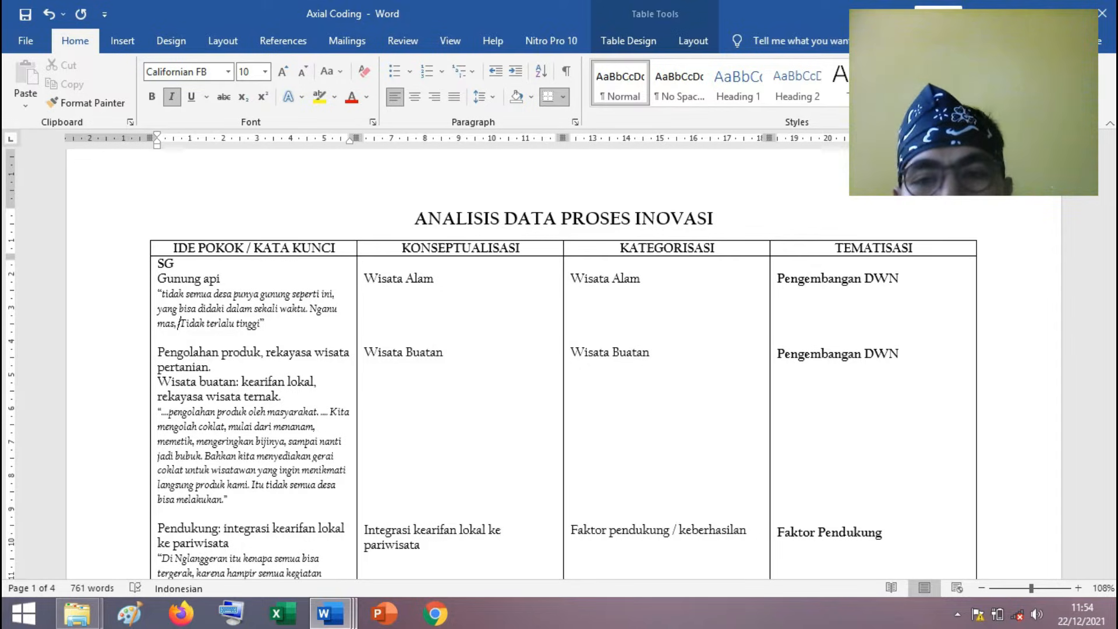
Mark "Wisata alam" in the SG transcript's Ide Pokok and return to the matching KONSEPTUALISASI entry in Axial Coding.
left_click(441, 277)
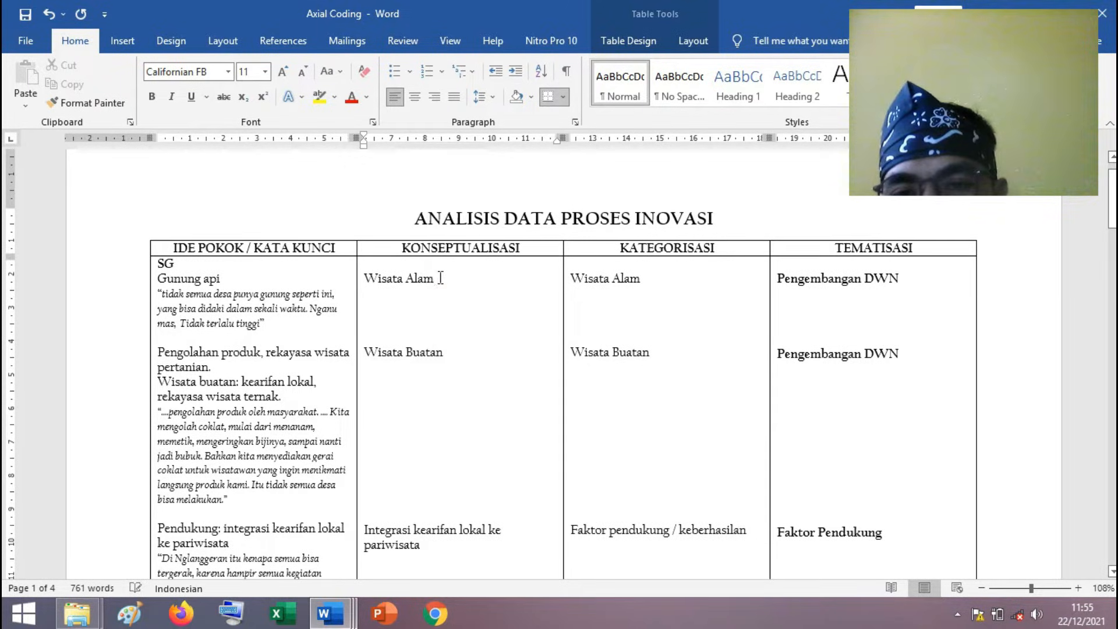
left_click(330, 613)
left_click(458, 533)
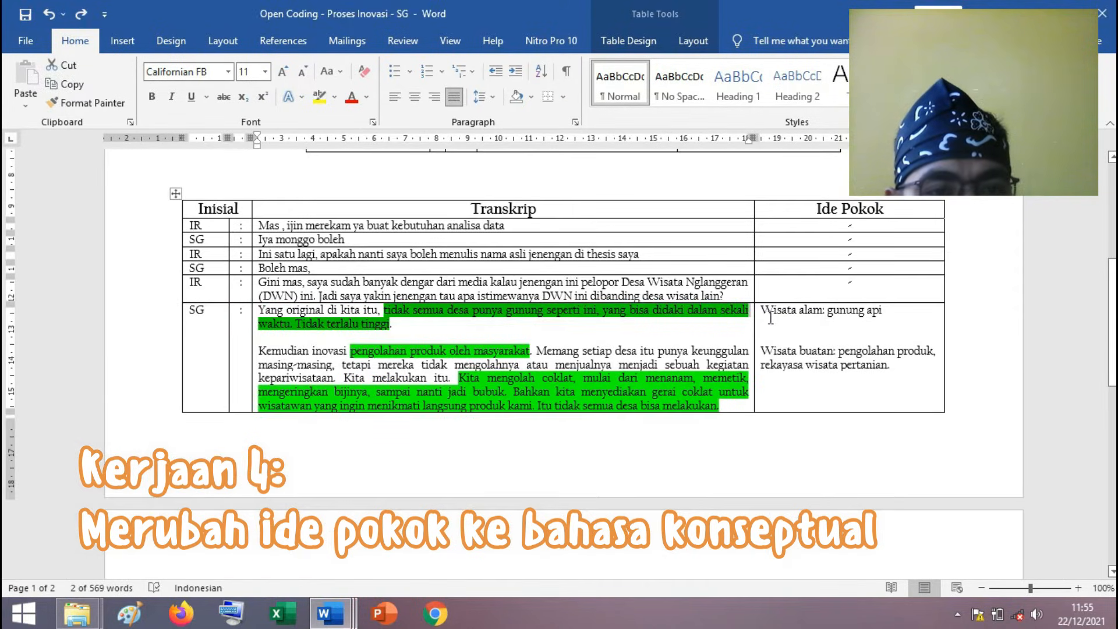
left_click_drag(762, 310, 822, 312)
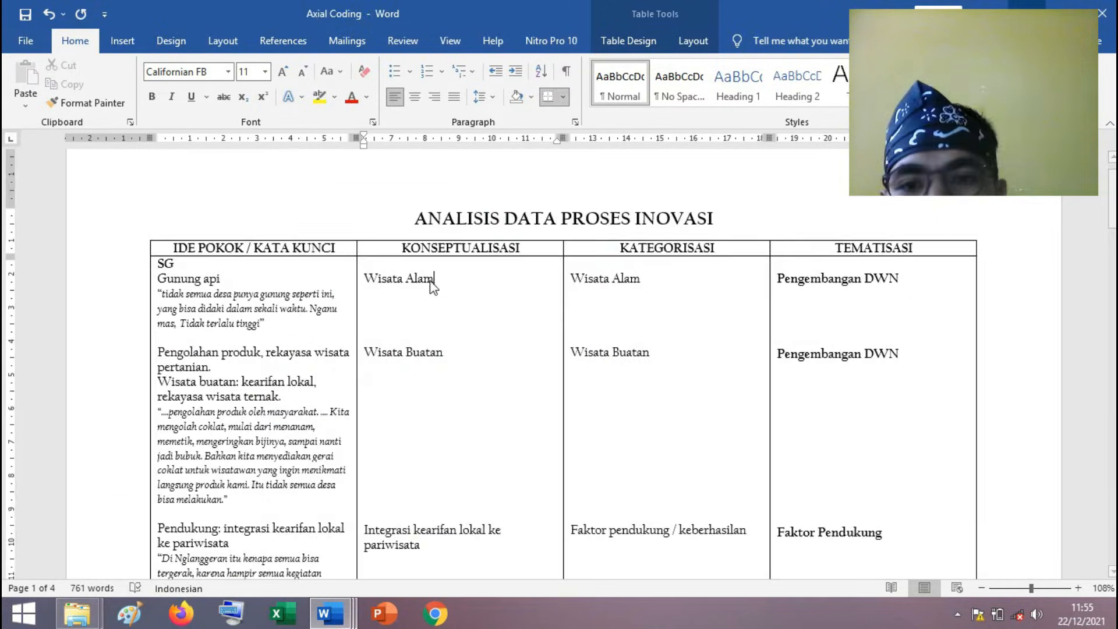
left_click(430, 280)
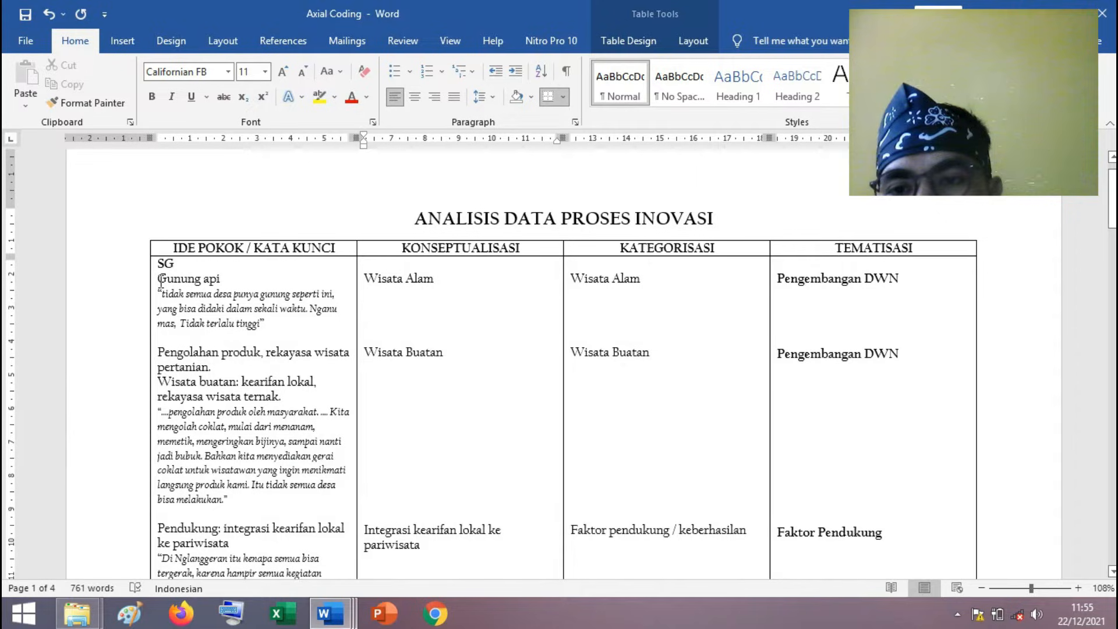
Switch to Open Coding - Proses Inovasi - SG and mark the Ide Pokok entry "Pendukung: integrasi kearifan lokal ke pariwisata".
scroll(443, 279, "down", 3)
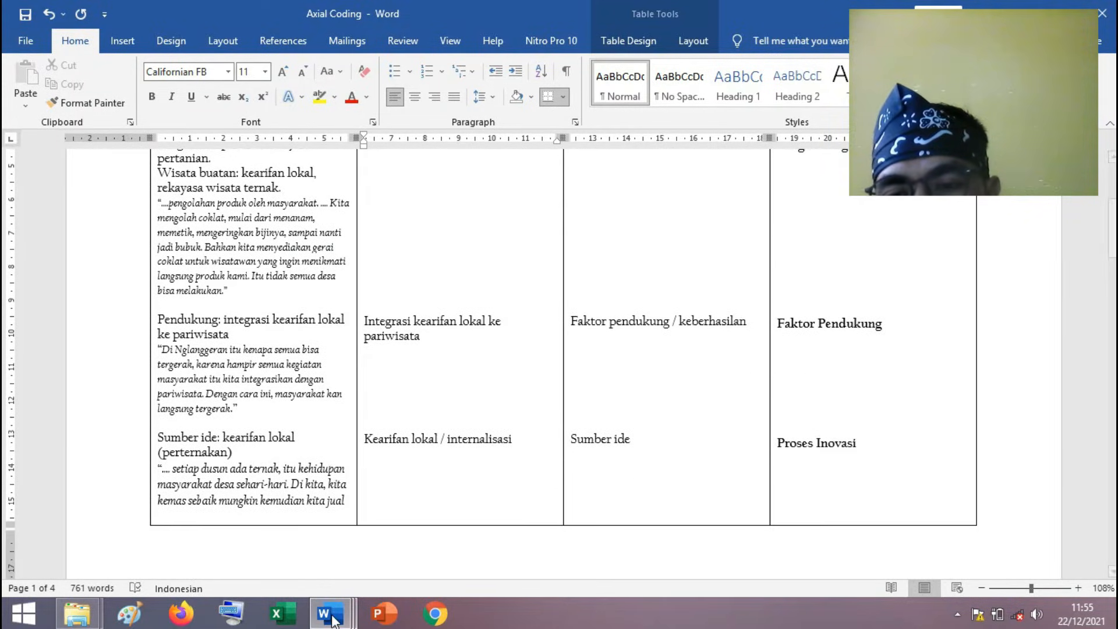
mouse_move(329, 613)
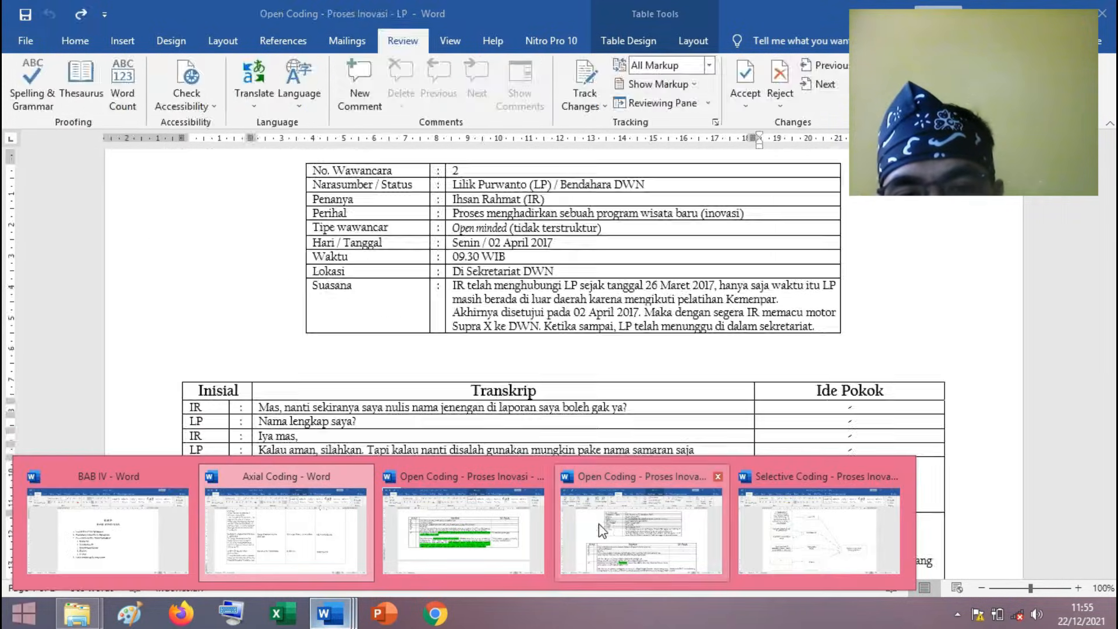
left_click(613, 530)
scroll(609, 370, "down", 5)
scroll(609, 370, "down", 8)
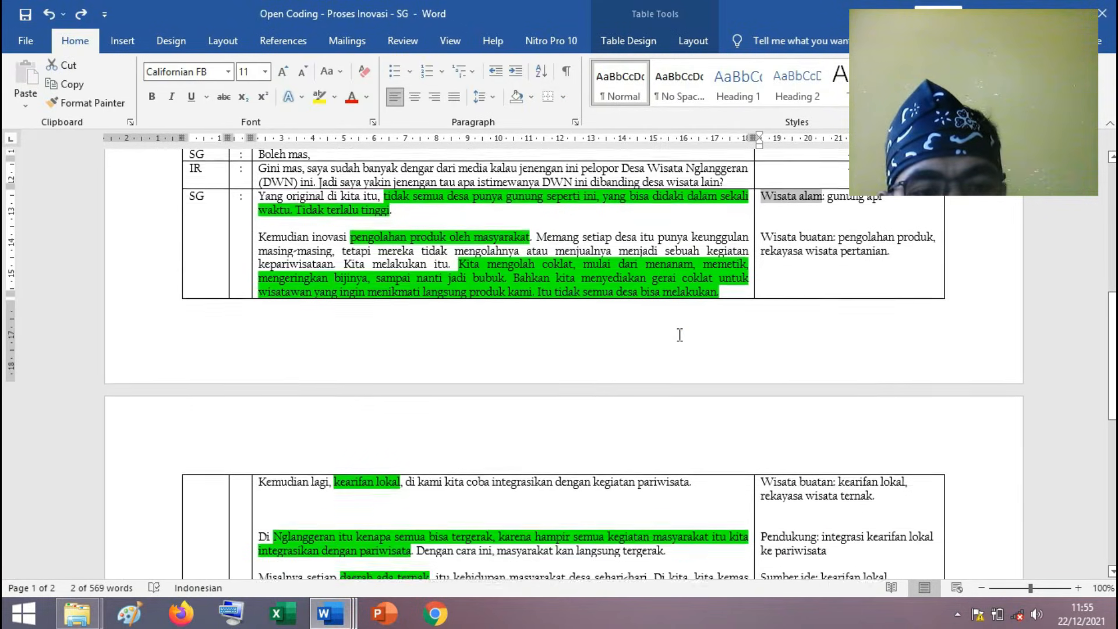
scroll(787, 388, "down", 2)
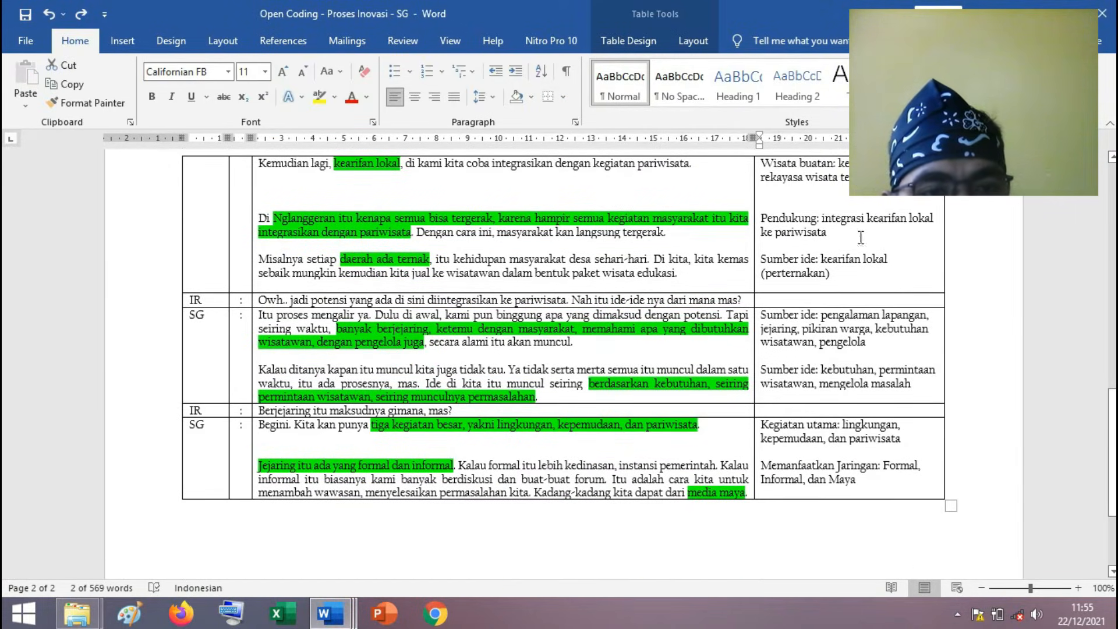
left_click_drag(826, 235, 762, 219)
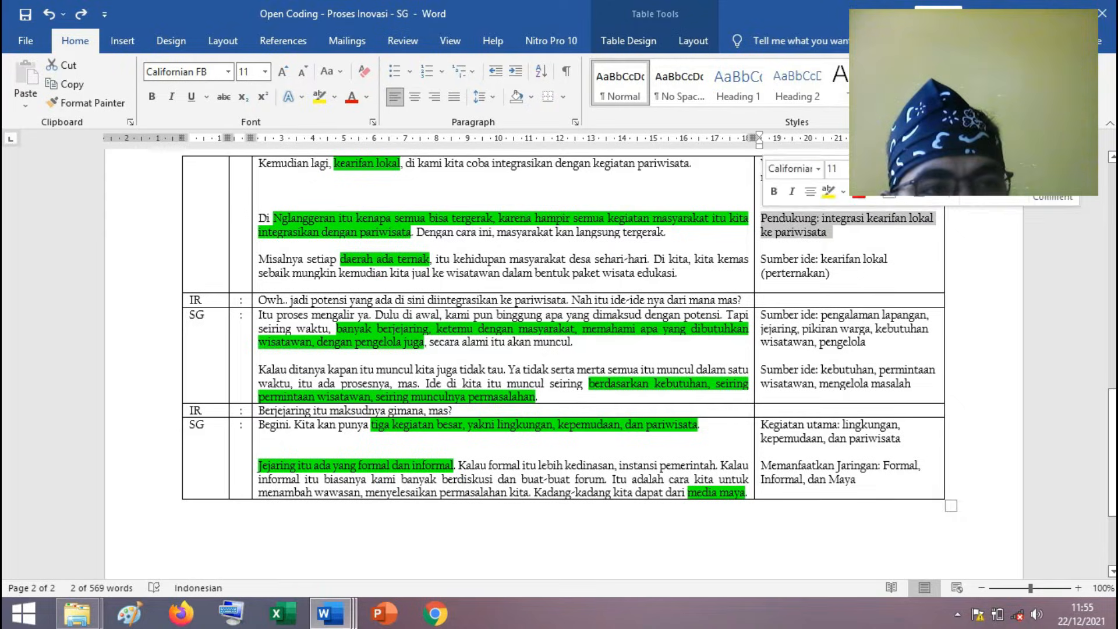
In Axial Coding, examine the "Pendukung" row and mark its "Di Nglanggeran itu kenapa semua bisa tergerak" quotation, checking it against the SG transcript.
key("alt+Tab")
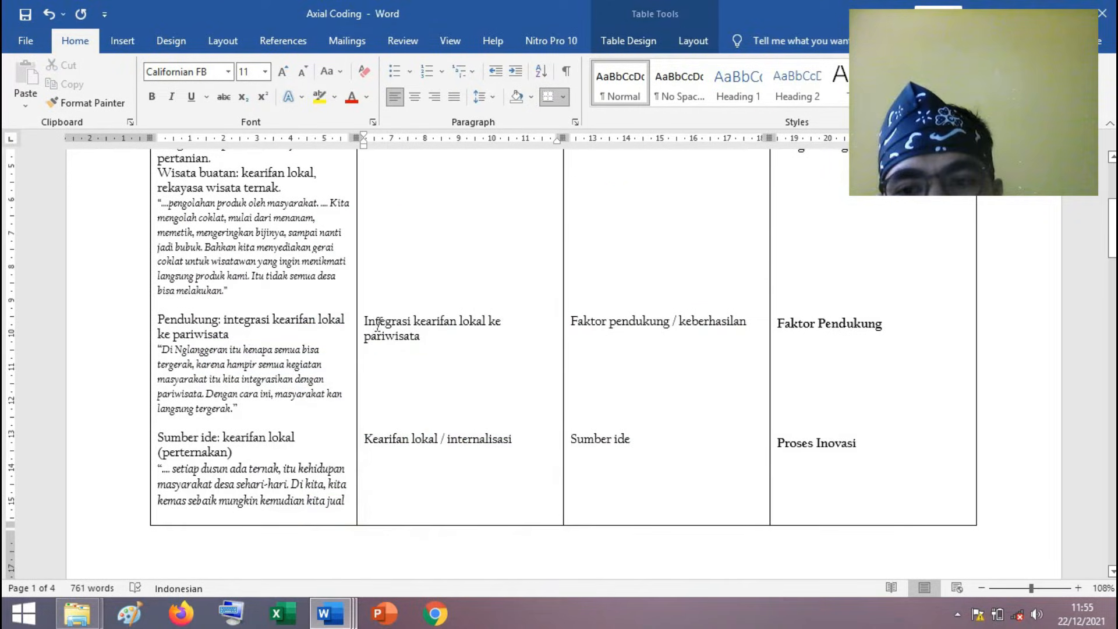
left_click(711, 308)
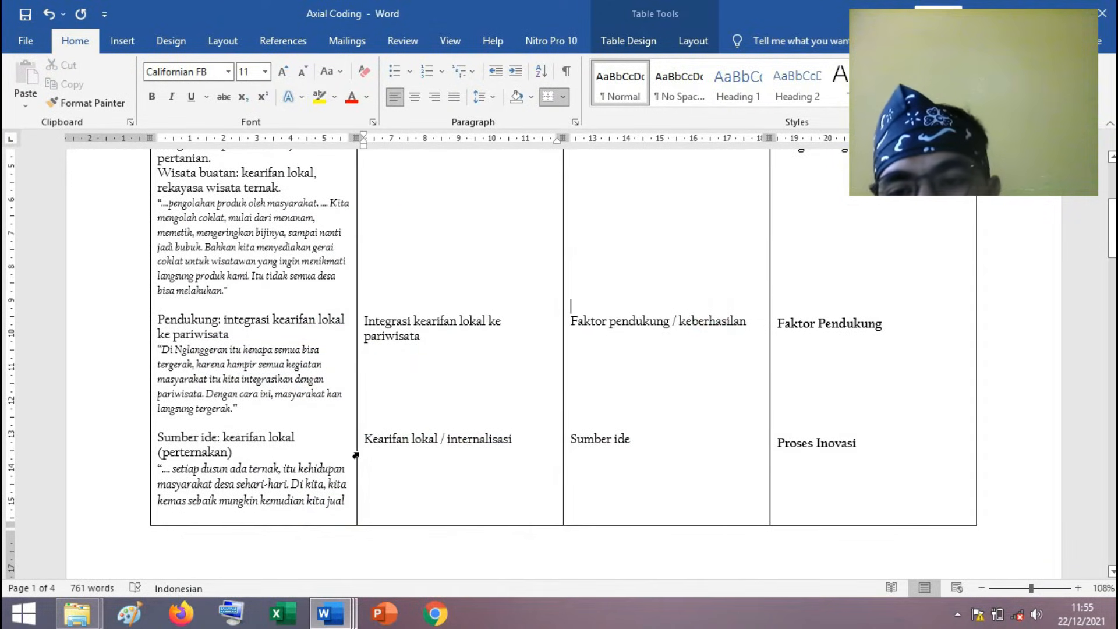
scroll(355, 455, "up", 1)
scroll(355, 454, "up", 2)
left_click(238, 492)
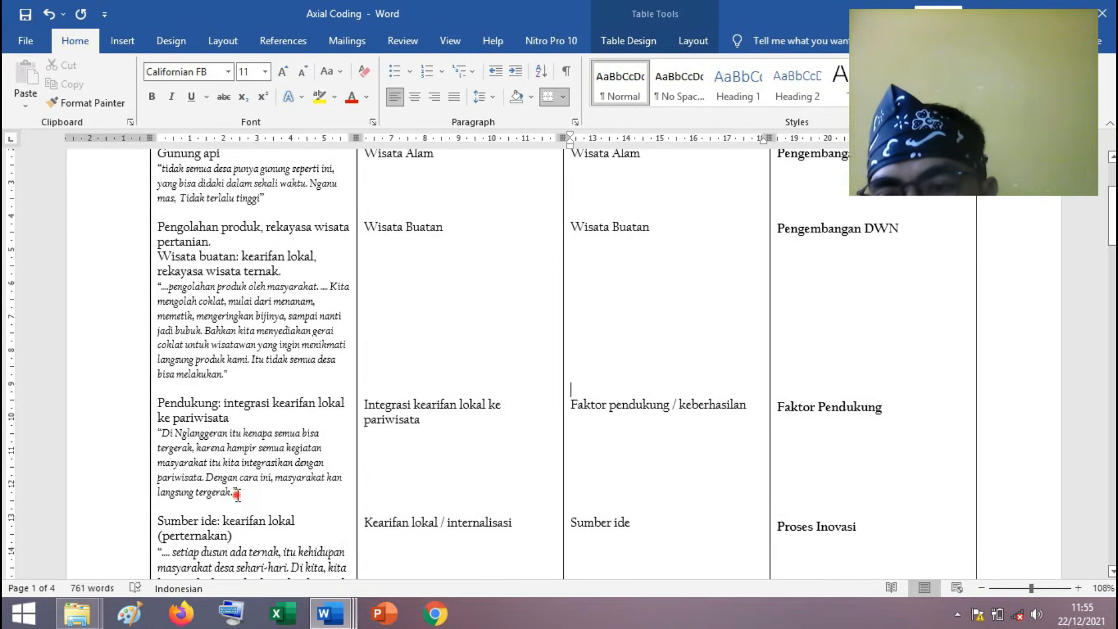
left_click(166, 434, "shift")
mouse_move(329, 611)
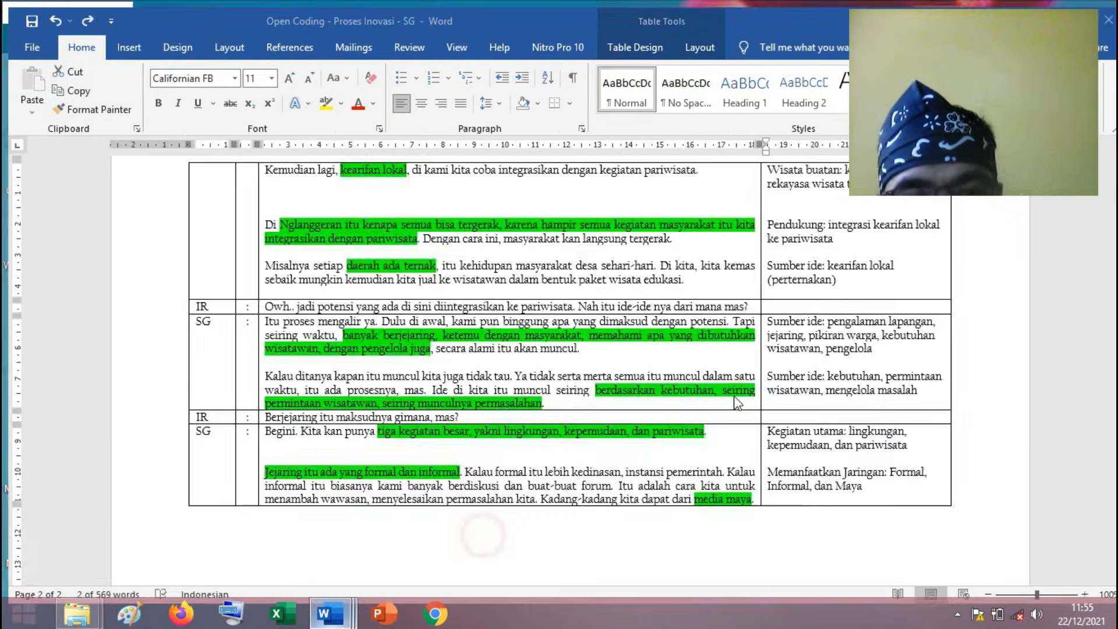
left_click(484, 540)
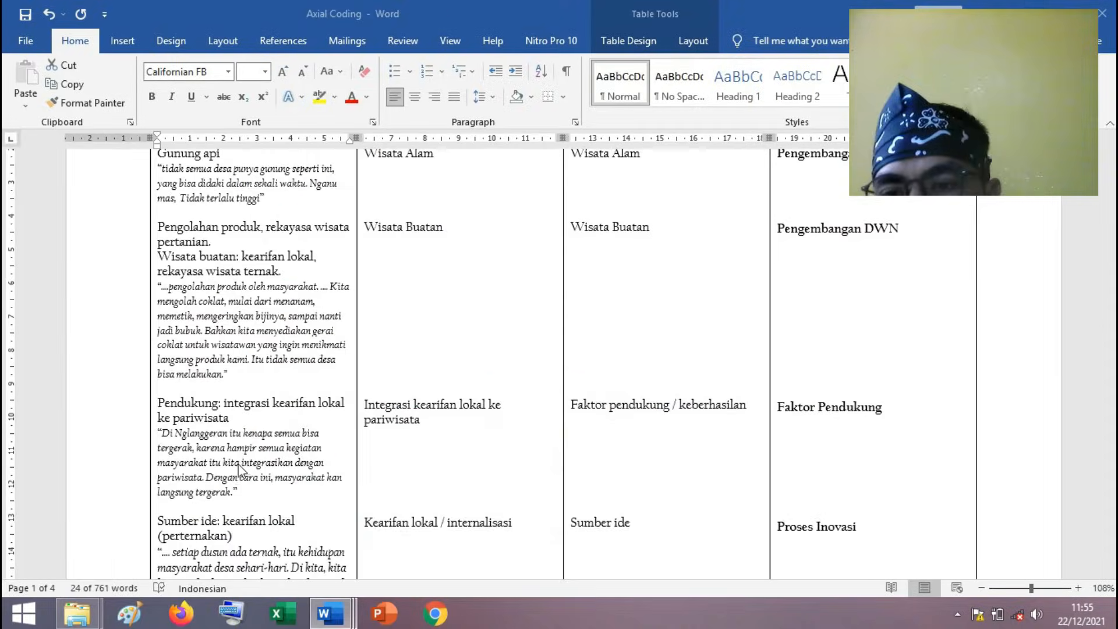
triple_click(218, 452)
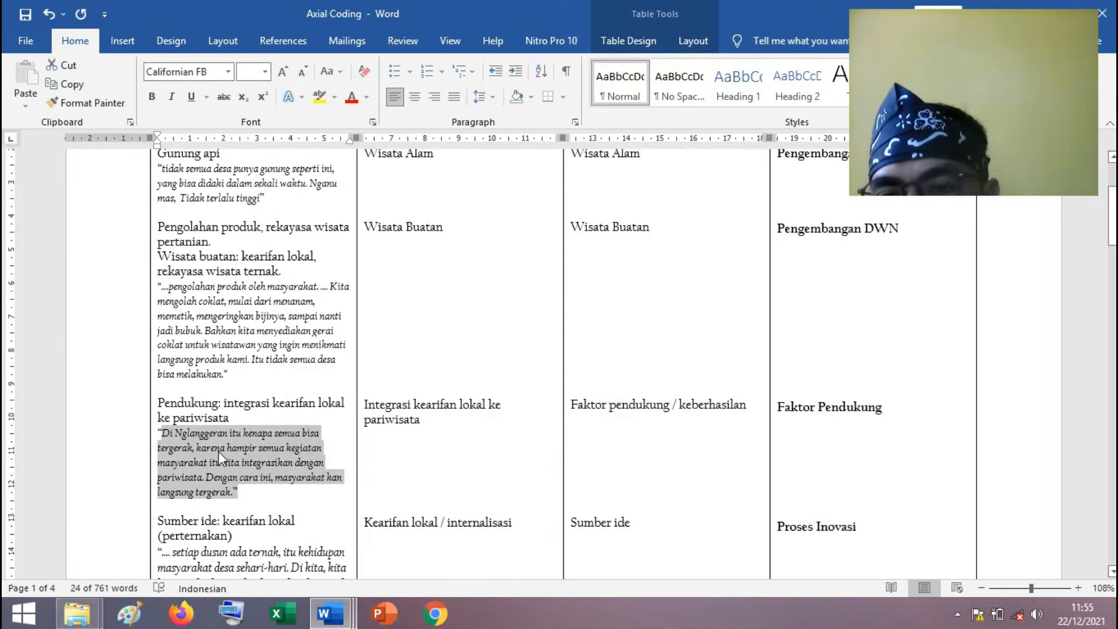
left_click(243, 491)
Examine the "Sumber ide" entries in the SG part of the axial coding table and return to the table's beginning.
scroll(244, 491, "down", 3)
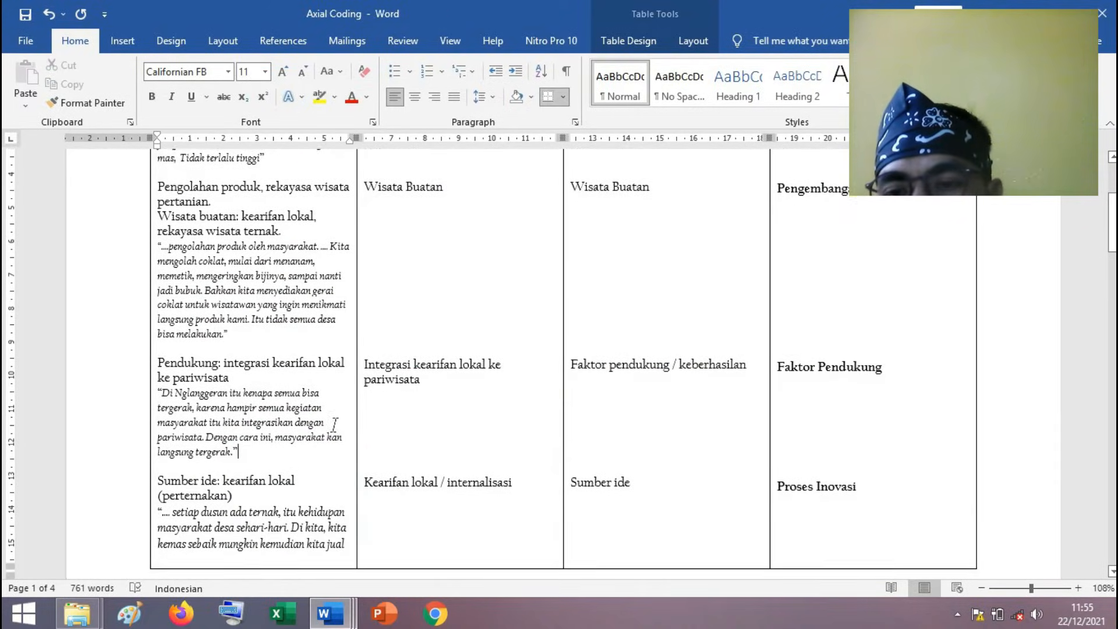
scroll(335, 423, "down", 4)
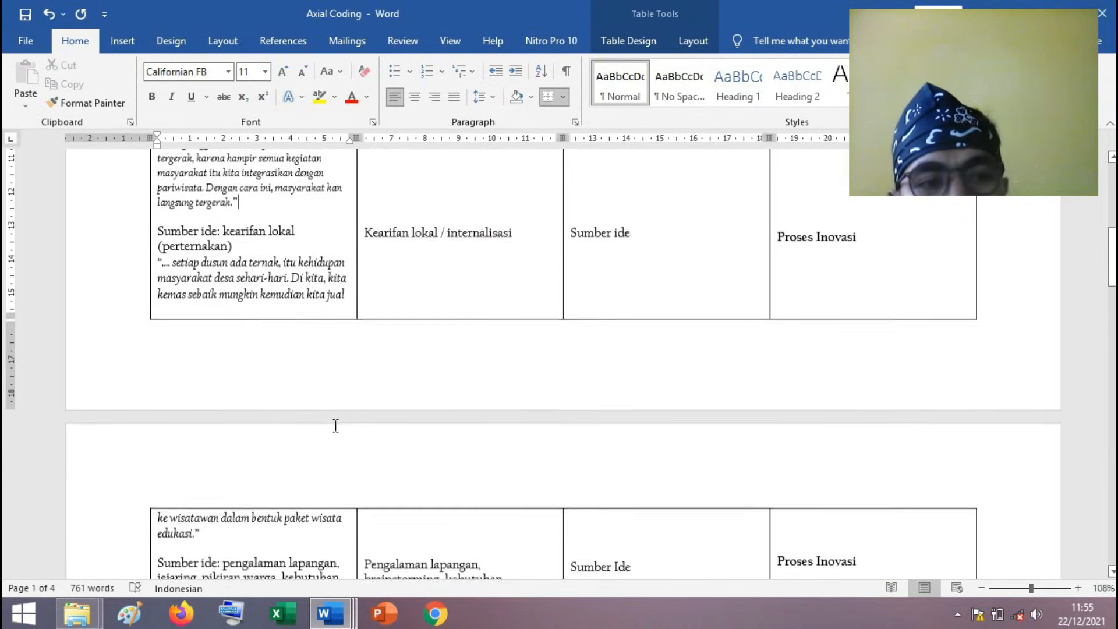
scroll(336, 426, "down", 1)
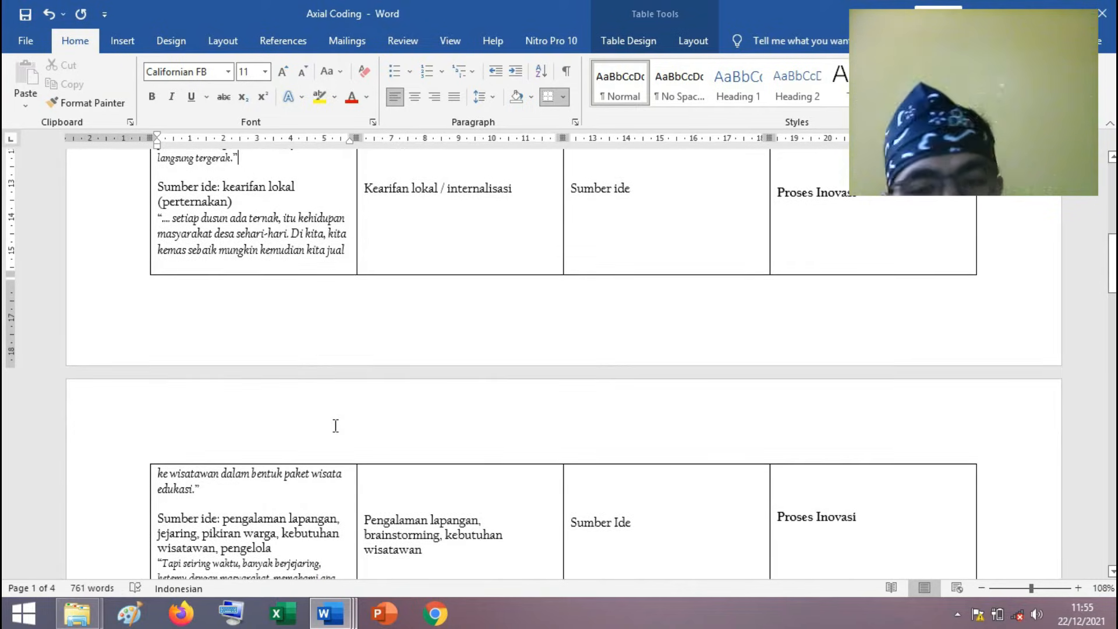
scroll(335, 425, "down", 15)
scroll(336, 426, "up", 15)
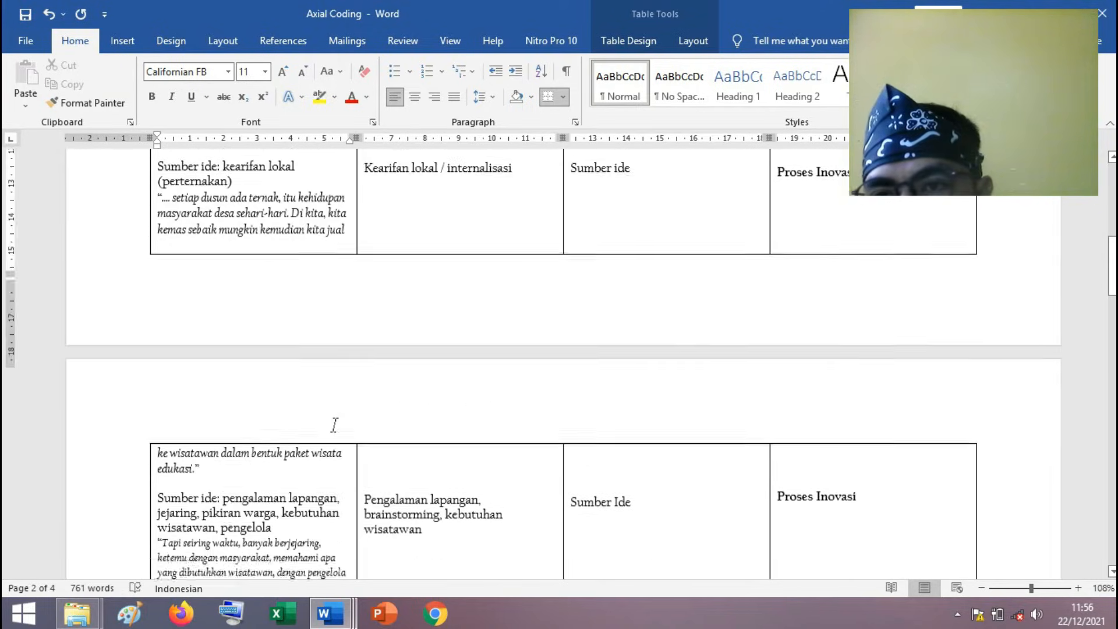
scroll(336, 425, "up", 13)
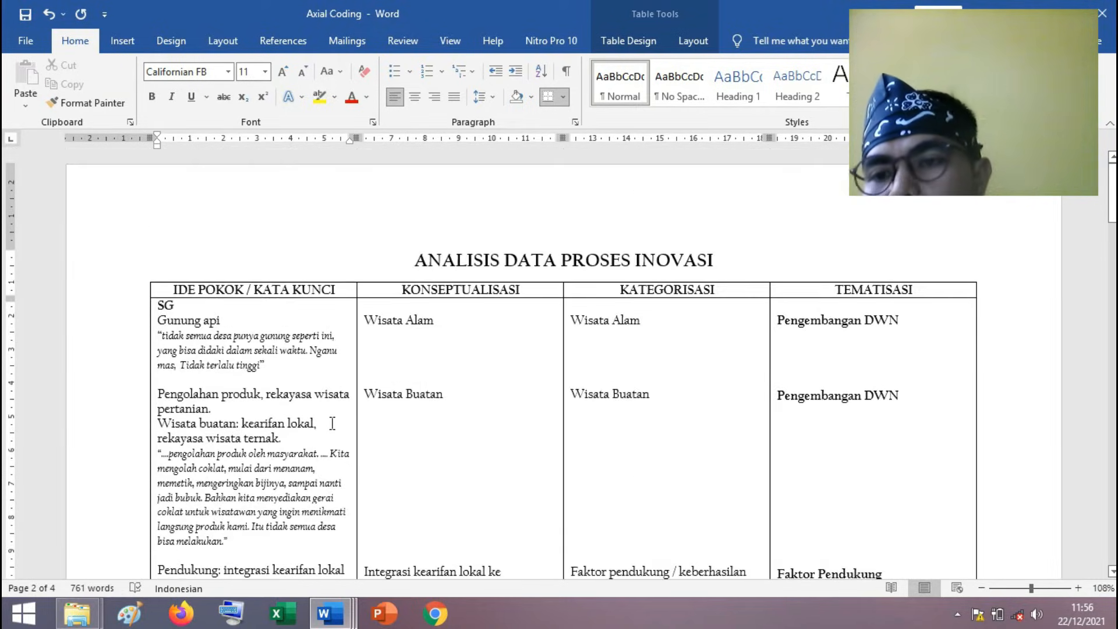
Examine the MSD and HW entries with their quotations, concepts, categories and themes, and return to the start of the axial coding table.
scroll(332, 423, "down", 14)
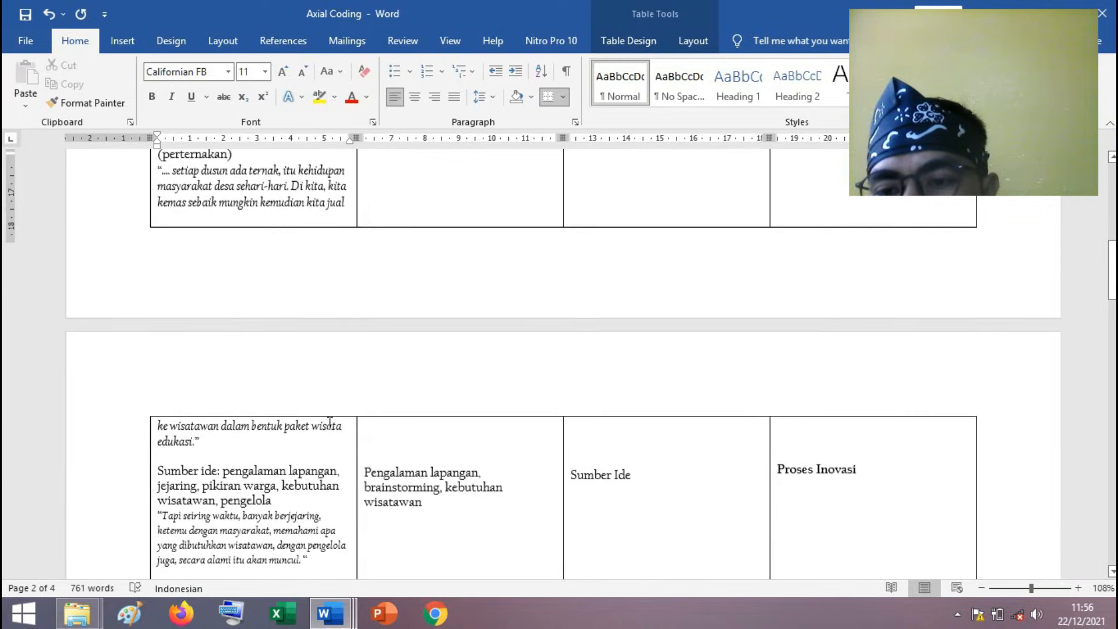
scroll(330, 423, "down", 9)
scroll(329, 423, "down", 9)
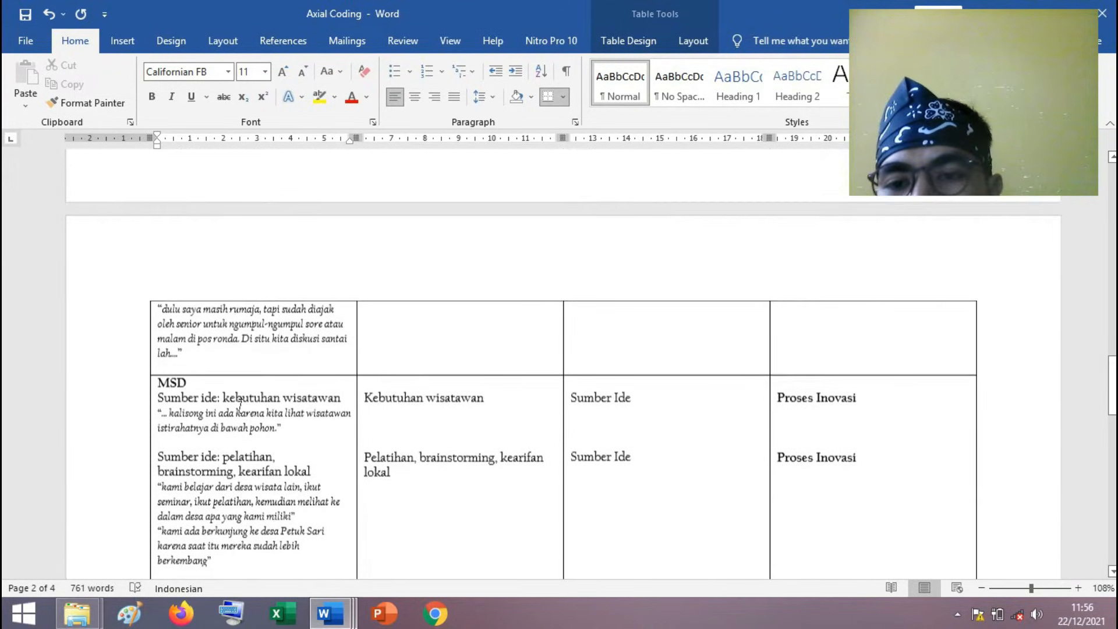
scroll(240, 405, "down", 4)
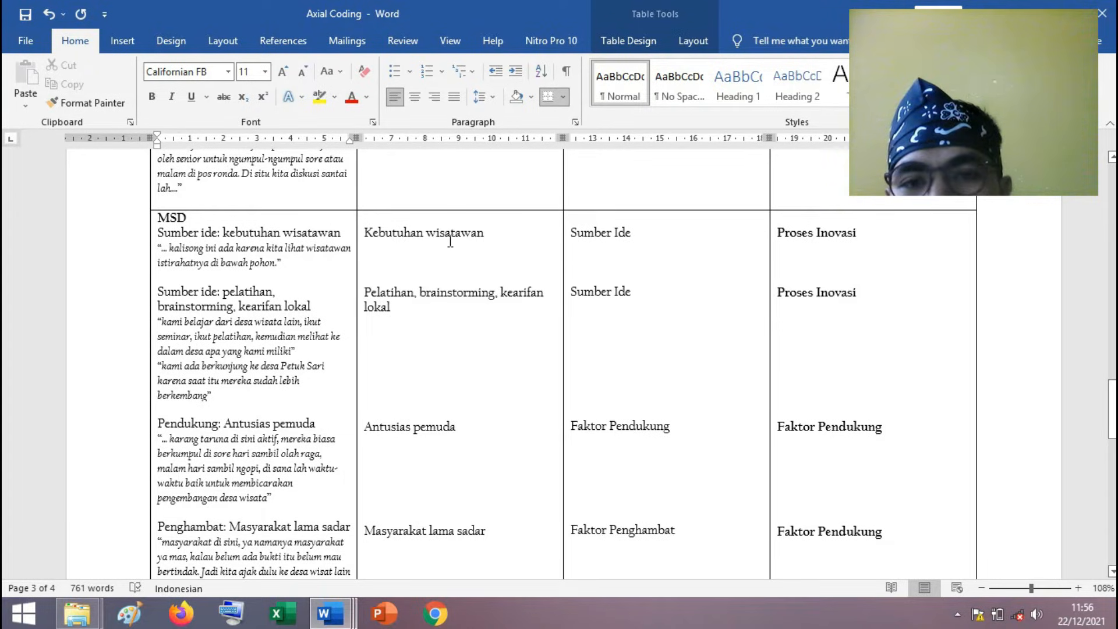
mouse_move(1112, 418)
left_mouse_down()
mouse_move(1111, 201)
mouse_move(1111, 412)
left_mouse_up()
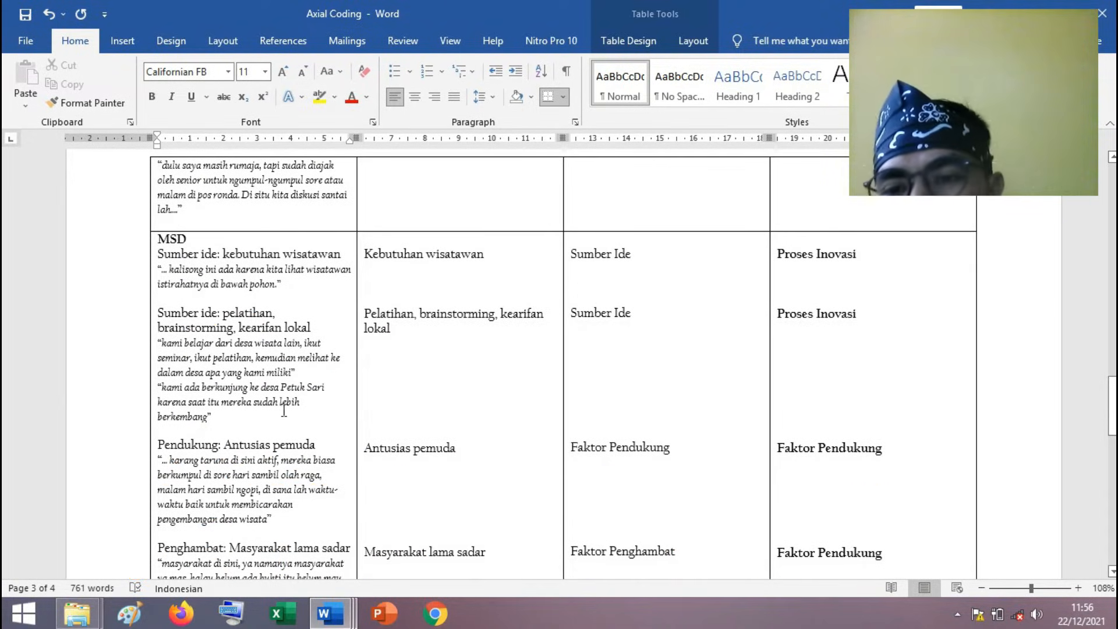
scroll(245, 377, "down", 6)
scroll(243, 377, "down", 6)
scroll(245, 375, "down", 5)
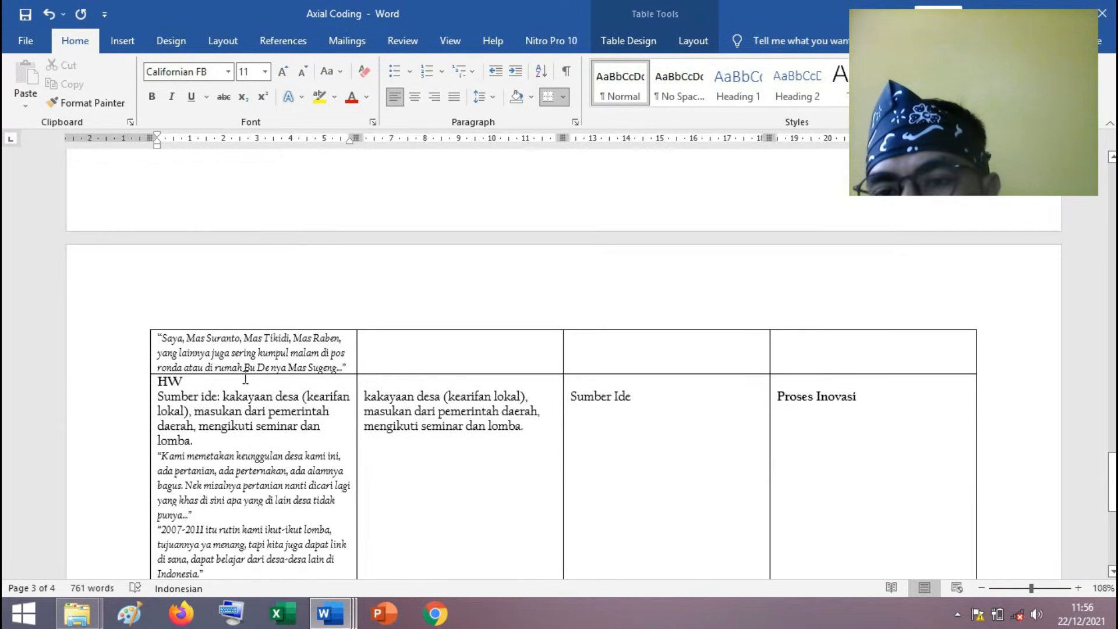
scroll(245, 379, "down", 1)
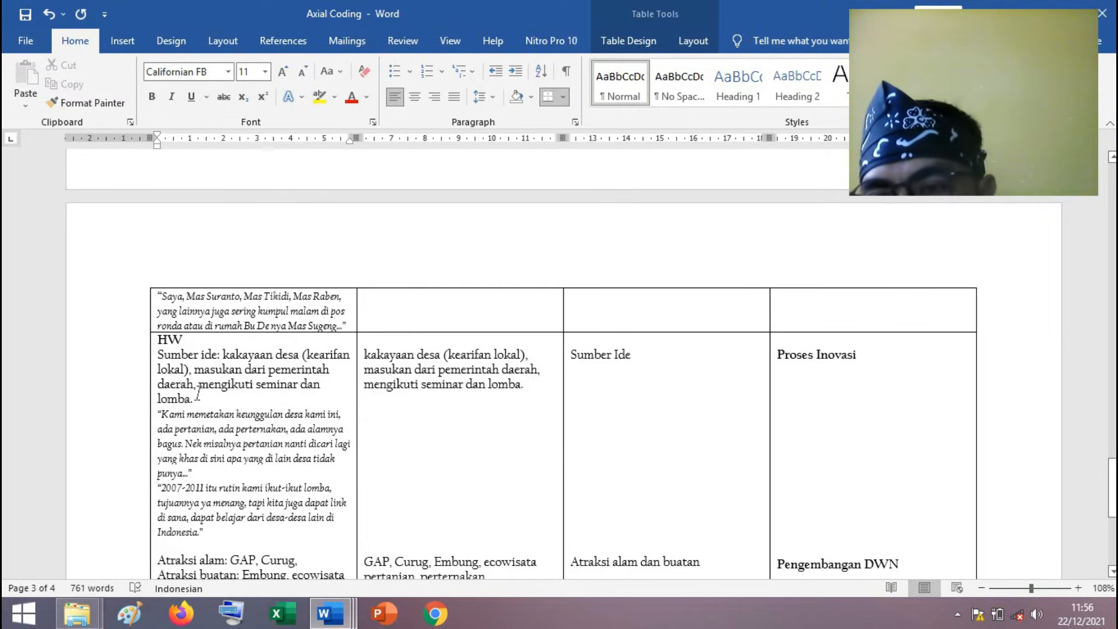
scroll(198, 395, "down", 1)
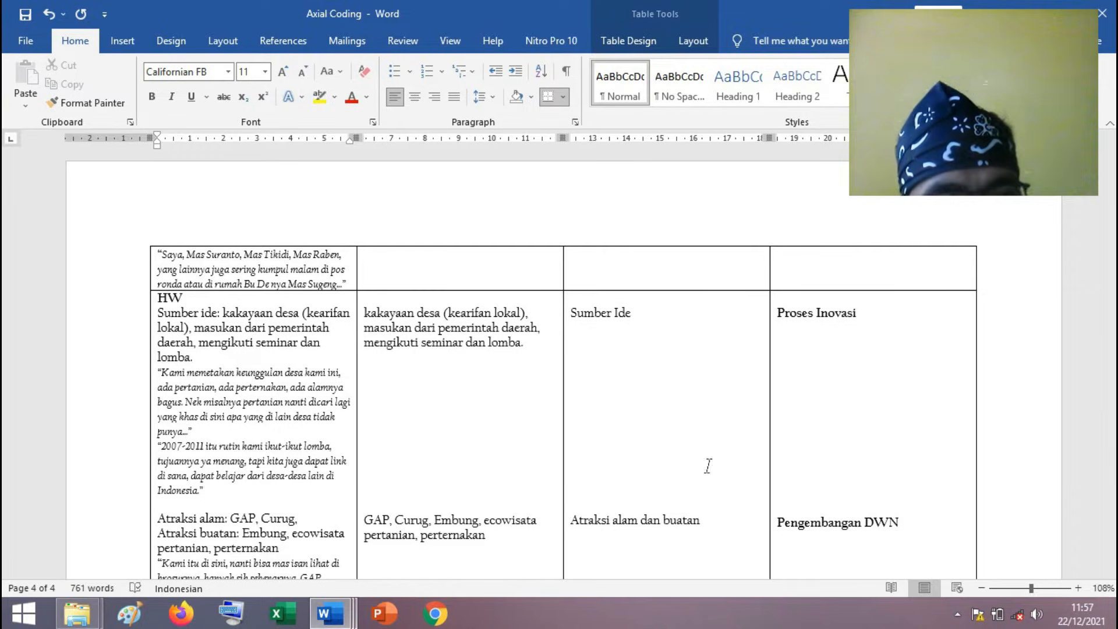
left_click_drag(1112, 502, 1111, 201)
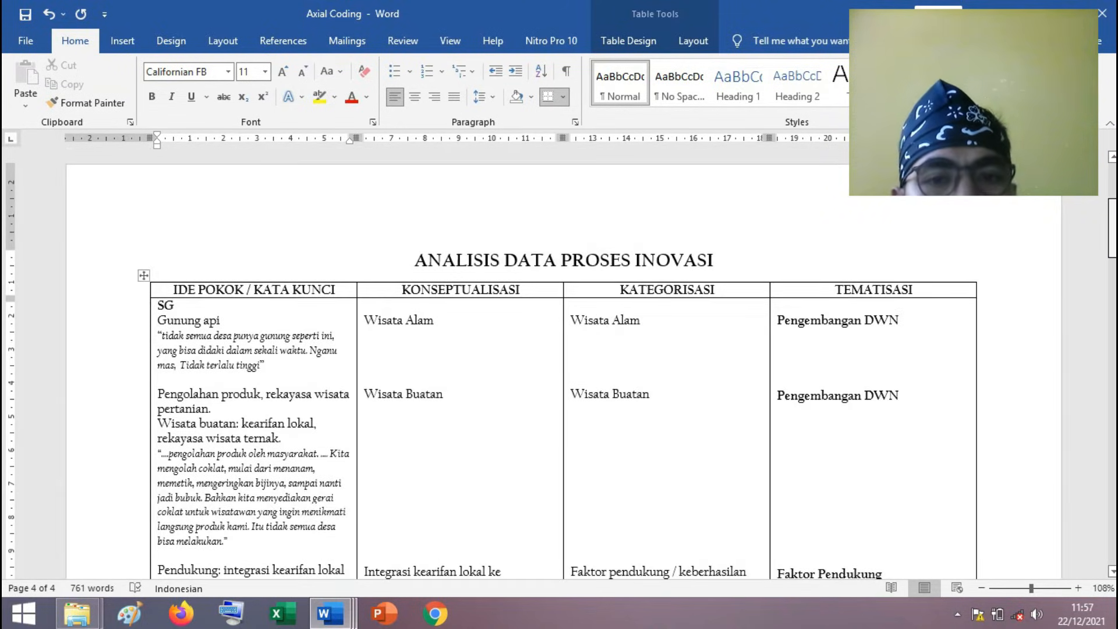
Examine the HW part of the axial coding table, mark "Atraksi alam:" in its attraction entry, and return to the table's beginning.
scroll(559, 361, "down", 5)
left_click_drag(1116, 373, 1114, 438)
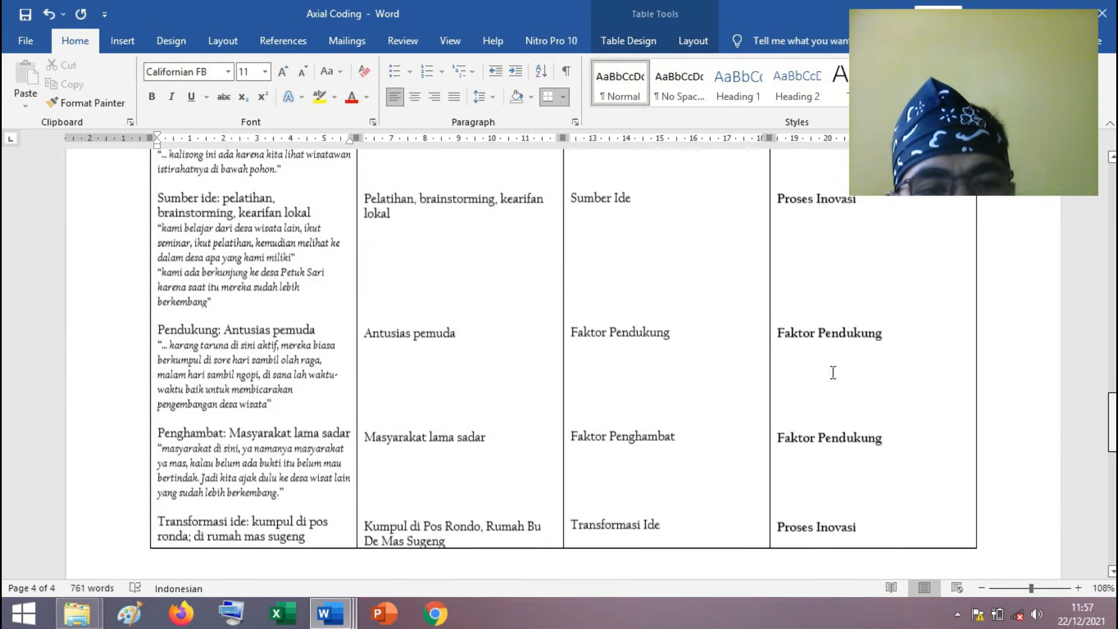
left_click_drag(1113, 427, 1113, 534)
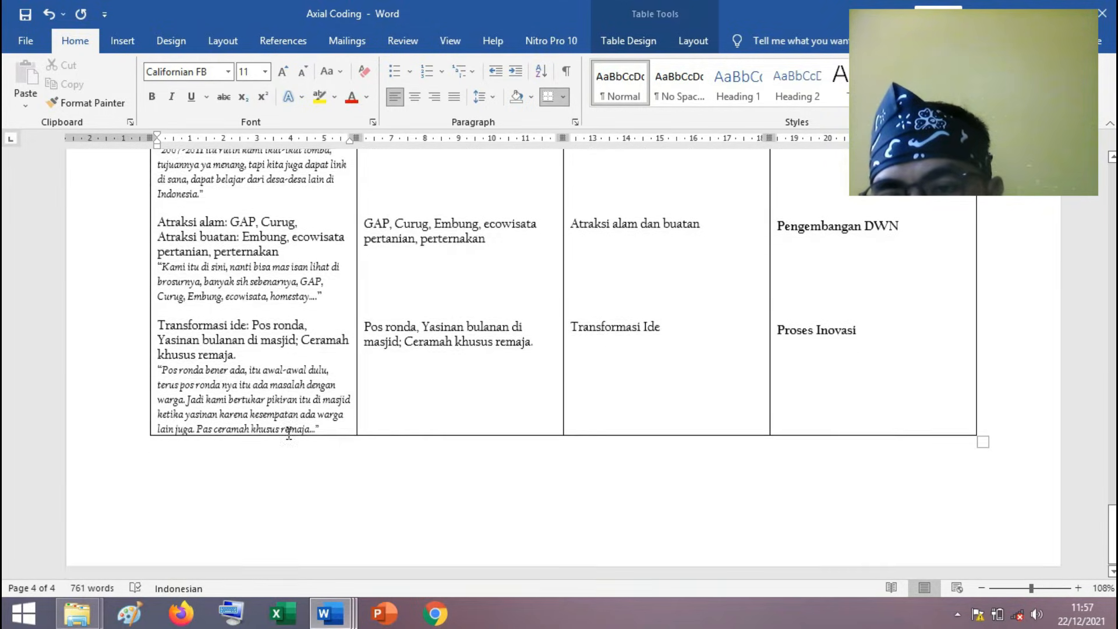
scroll(289, 432, "up", 3)
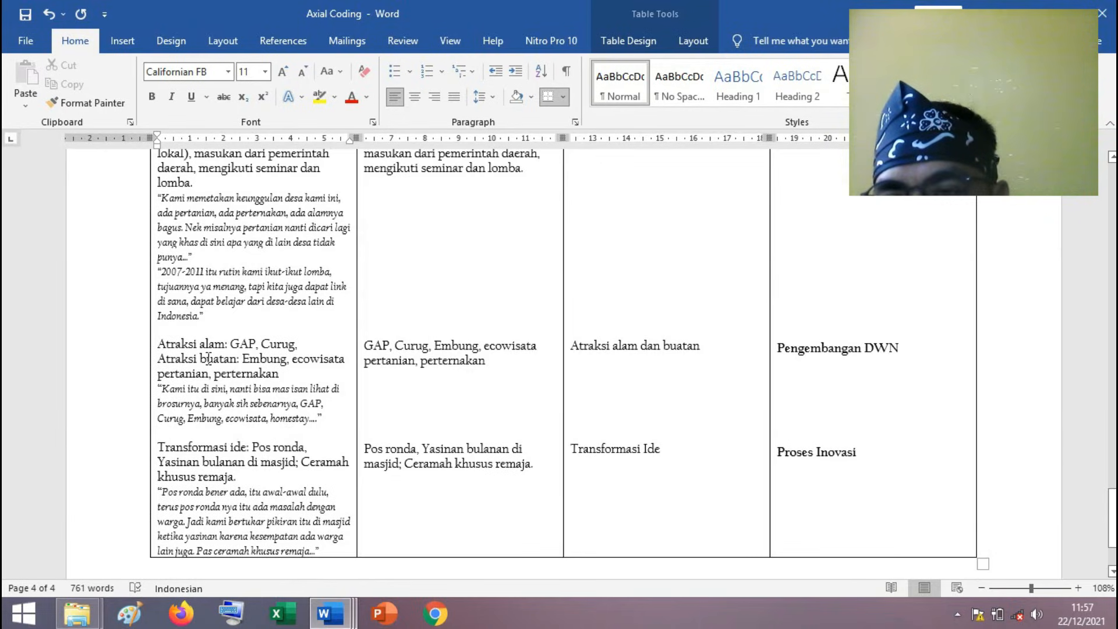
left_click_drag(231, 345, 157, 345)
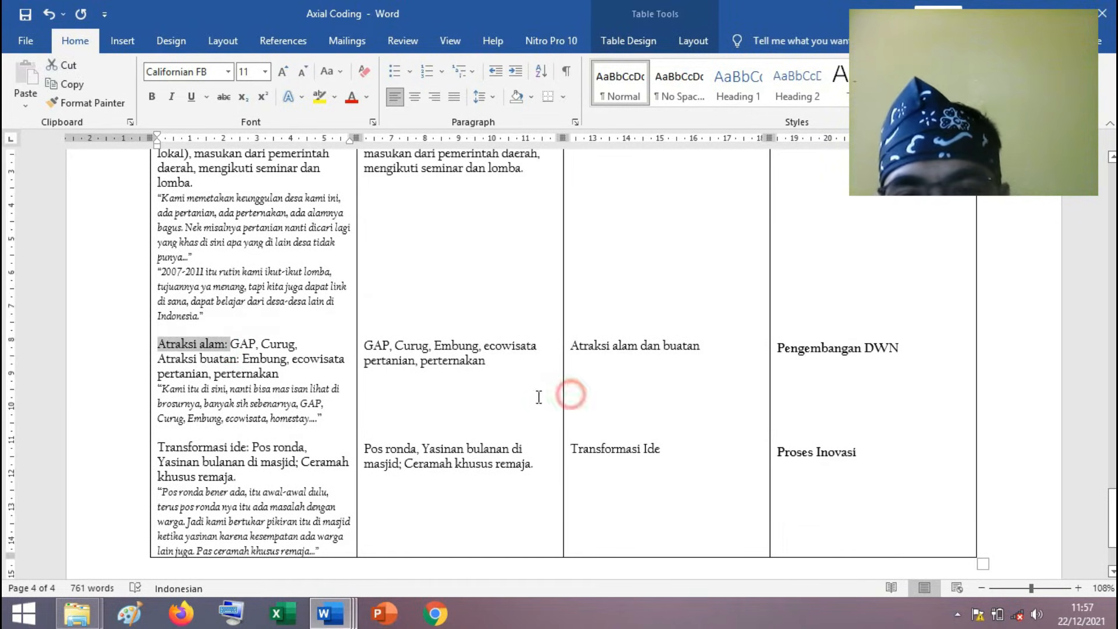
left_click(571, 394)
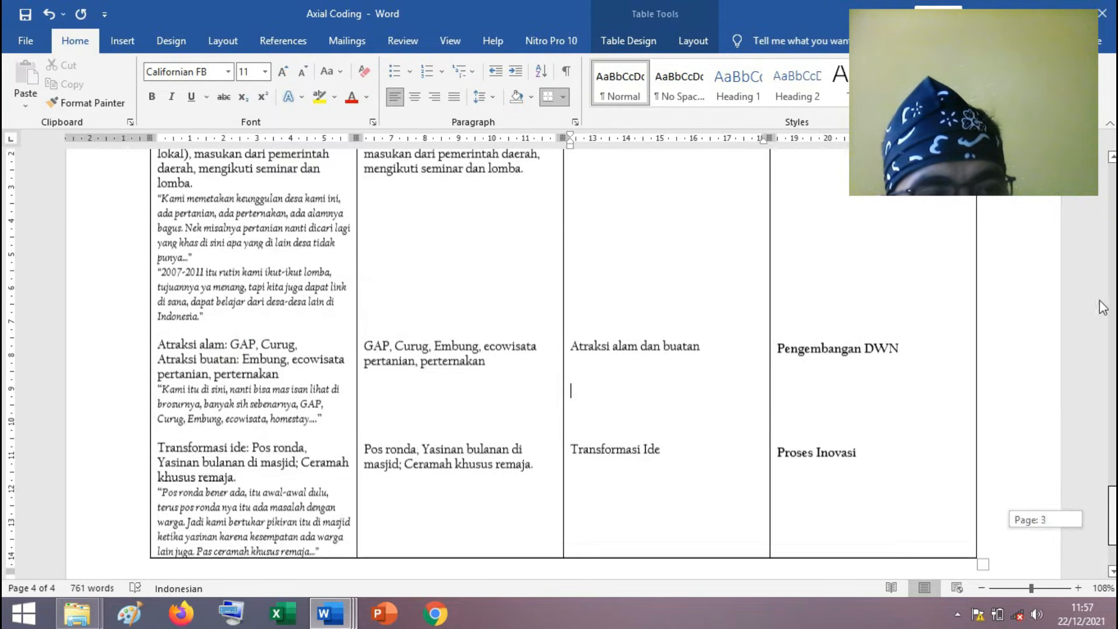
scroll(1102, 307, "up", 10)
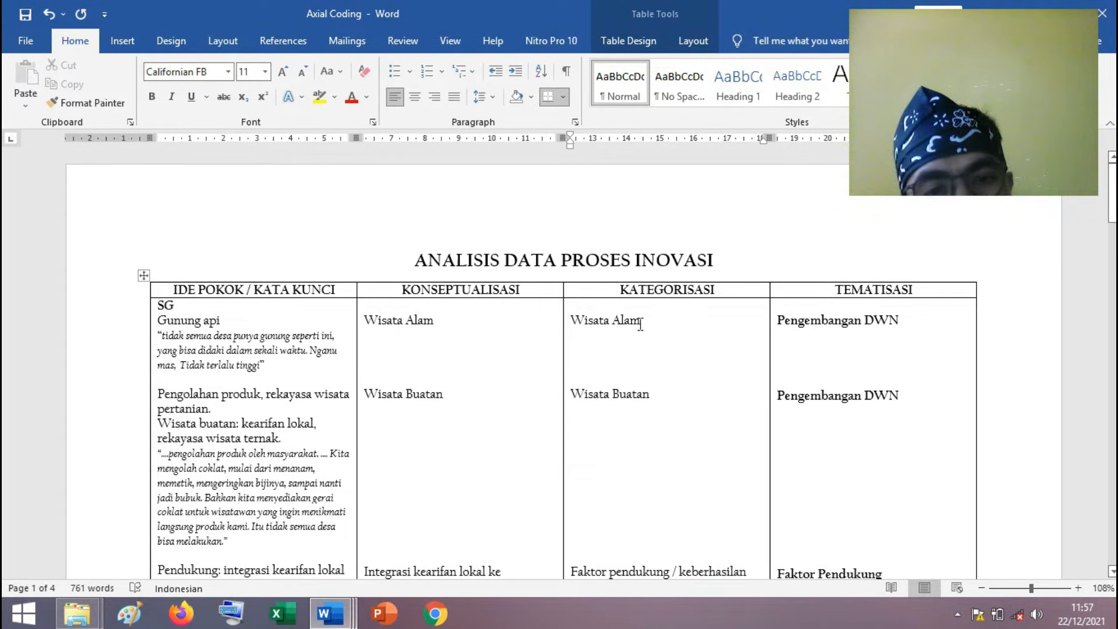
Mark the theme "Pengembangan DWN" in the Wisata Alam row and compare it with the Wisata Buatan row's theme.
left_click(908, 319)
left_click_drag(909, 318, 792, 317)
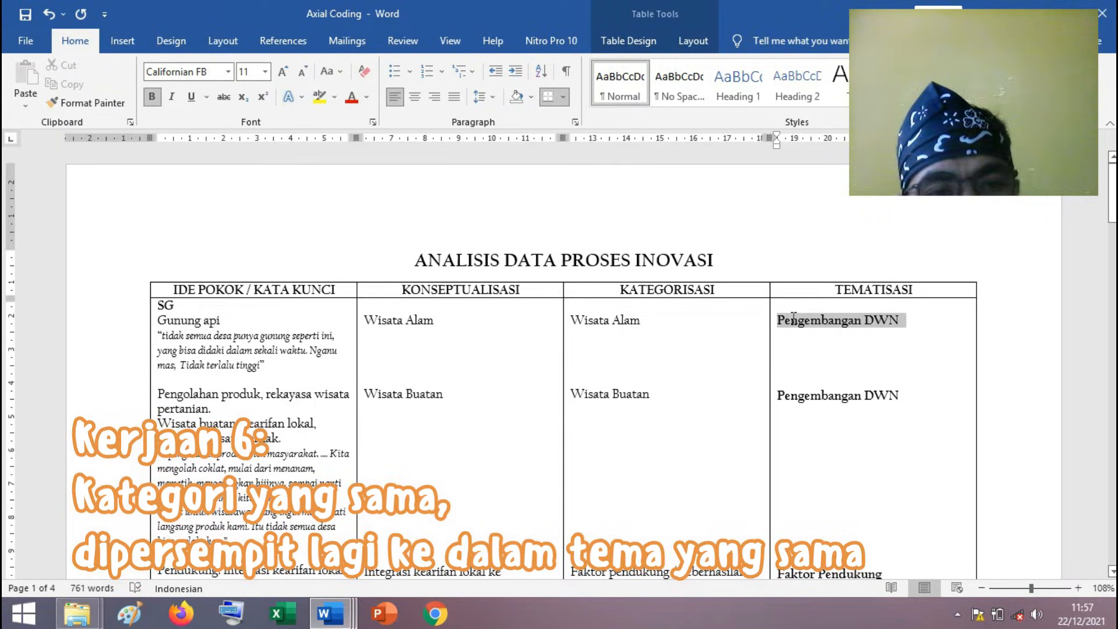
left_click(902, 399)
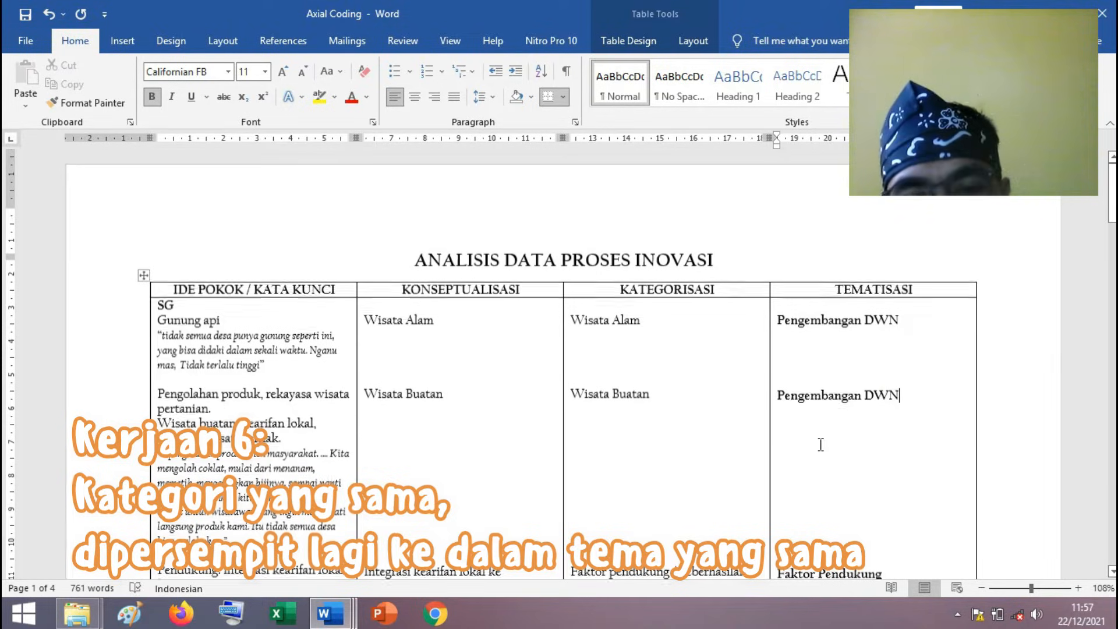
Examine the "Pendukung" row's concept "Integrasi kearifan lokal ke pariwisata" and its category "Faktor pendukung / keberhasilan".
scroll(819, 444, "down", 3)
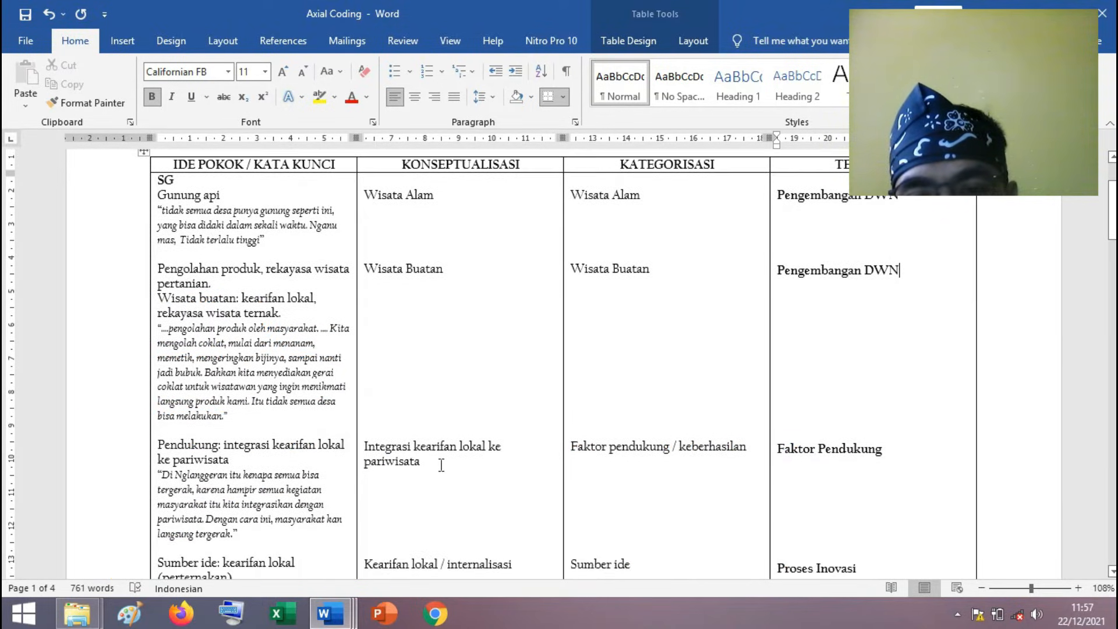
left_click(431, 461)
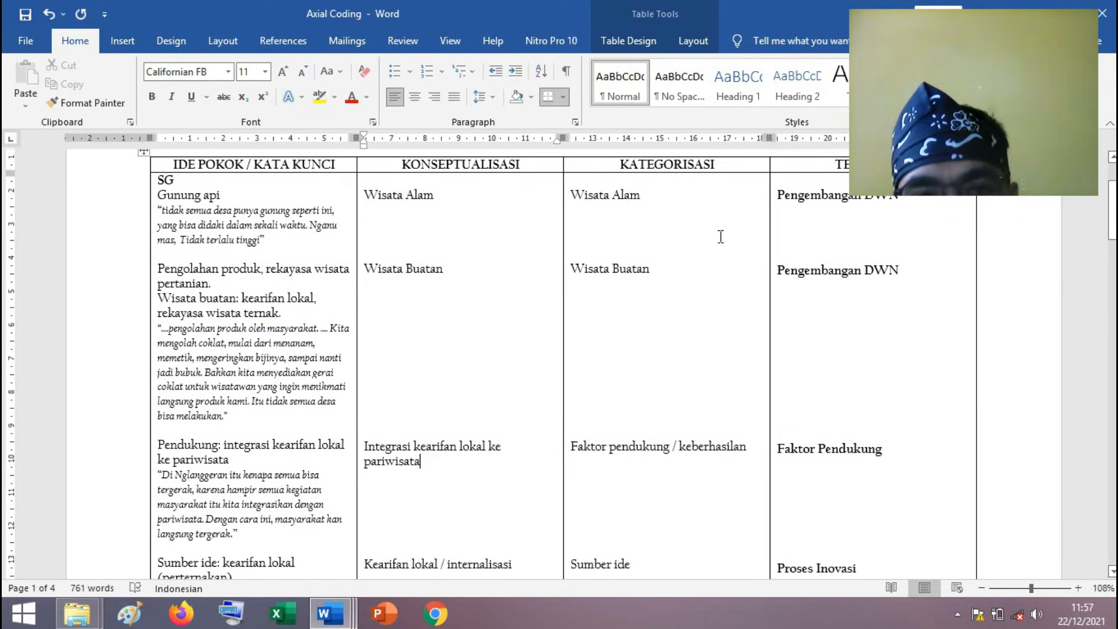
left_click(611, 466)
left_click(631, 448)
scroll(630, 447, "down", 3)
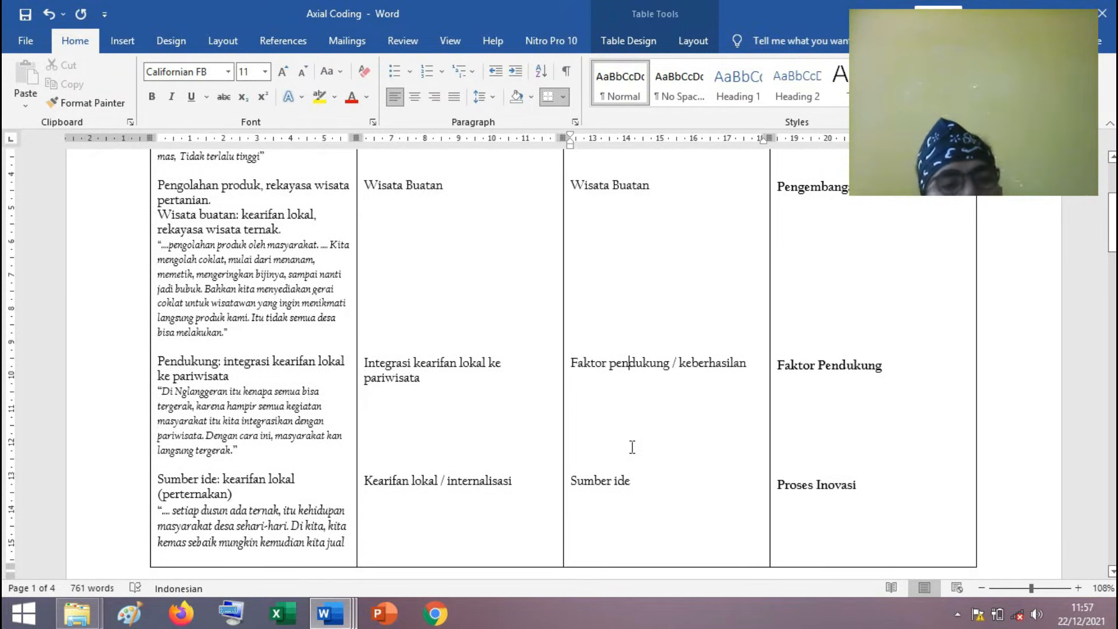
In the SG "Sumber ide: kearifan lokal (perternakan)" row, mark the concept "Kearifan lokal / internalisasi" and the theme "Proses Inovasi".
scroll(631, 448, "down", 3)
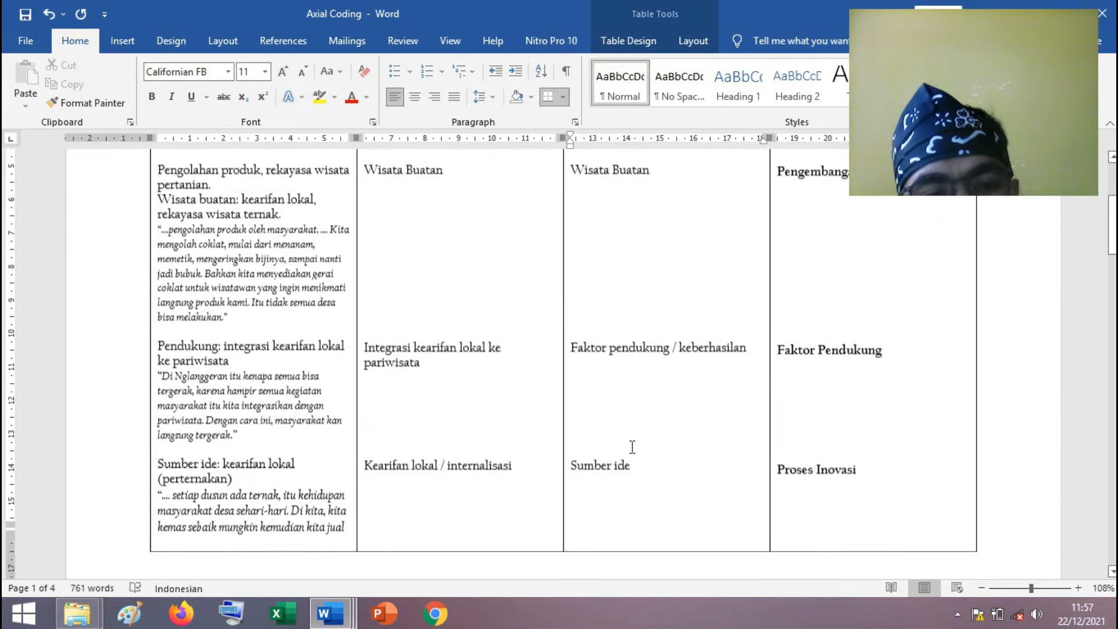
left_click_drag(627, 397, 363, 397)
left_click(523, 401)
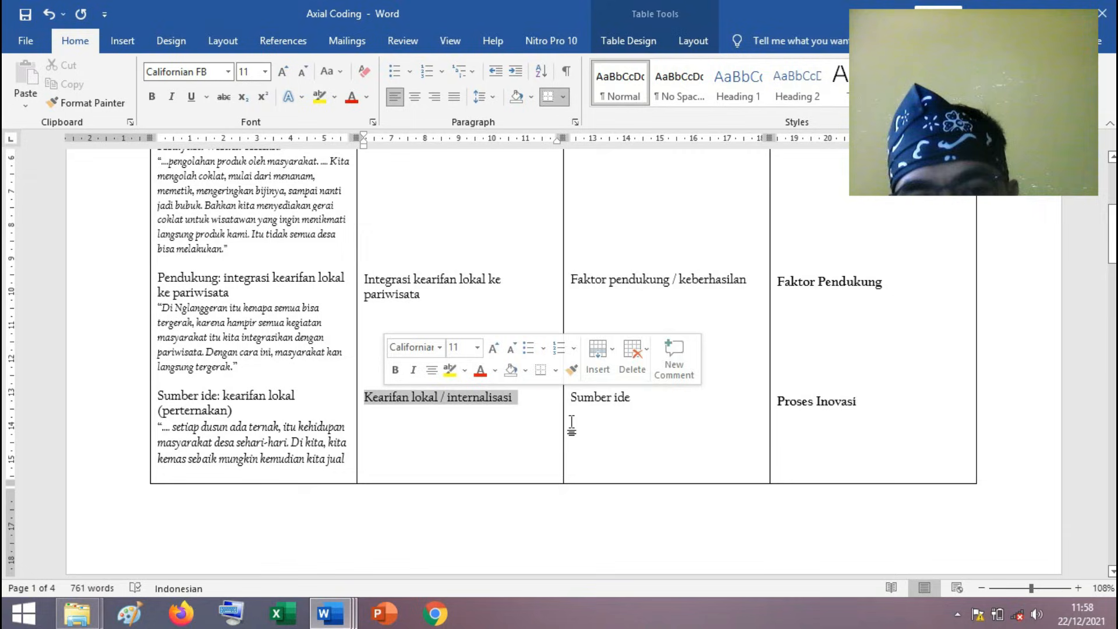
left_click(857, 404)
left_click_drag(857, 403, 779, 402)
Find the SG "Transformasi ide" row and mark its concept "Kumpul di pos ronda" alongside the category "Transformasi ide".
scroll(780, 403, "down", 1)
scroll(780, 403, "down", 10)
scroll(573, 333, "down", 5)
left_click(666, 507)
scroll(750, 411, "down", 3)
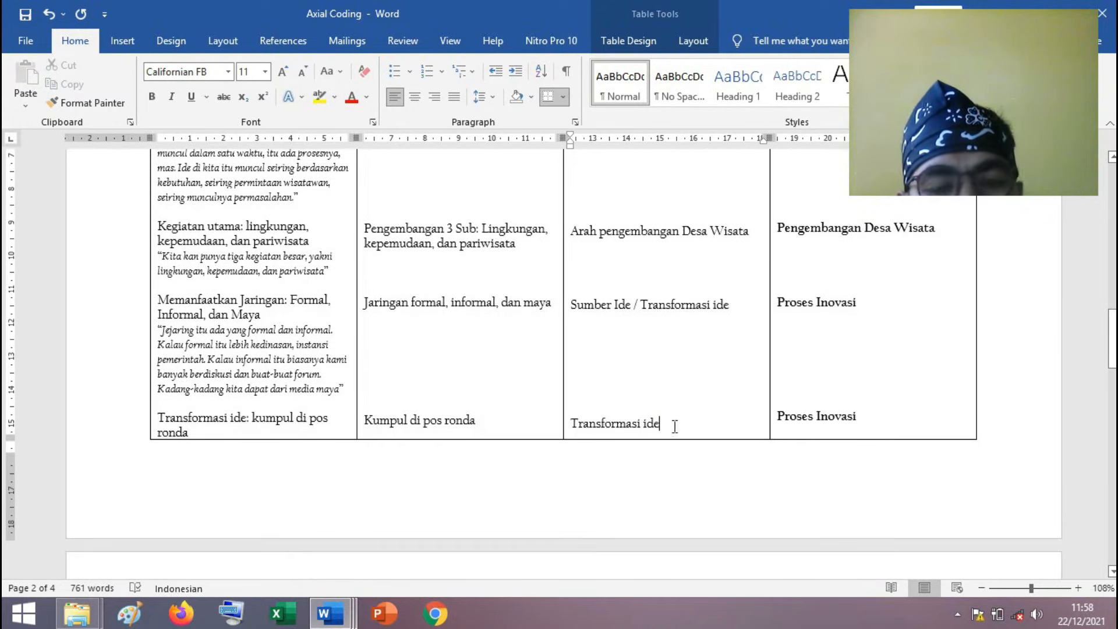
left_click(481, 421)
left_click_drag(389, 415, 363, 420)
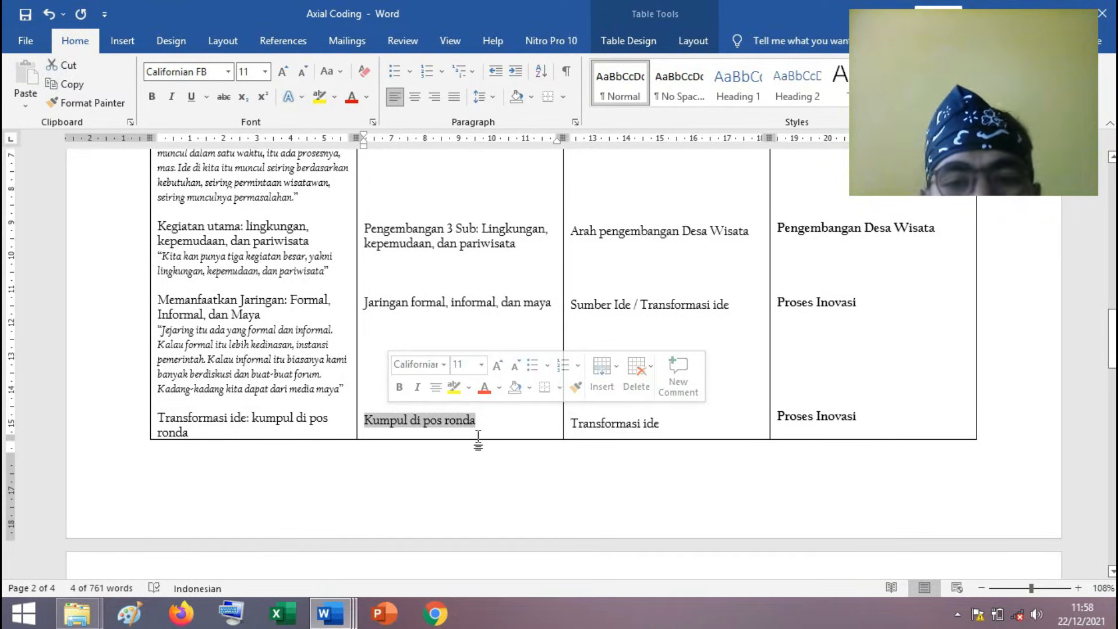
scroll(546, 439, "down", 2)
left_click(669, 384)
Examine the concepts, categories and themes of the MSD entries and return to the SG "Transformasi ide" row.
scroll(668, 384, "down", 5)
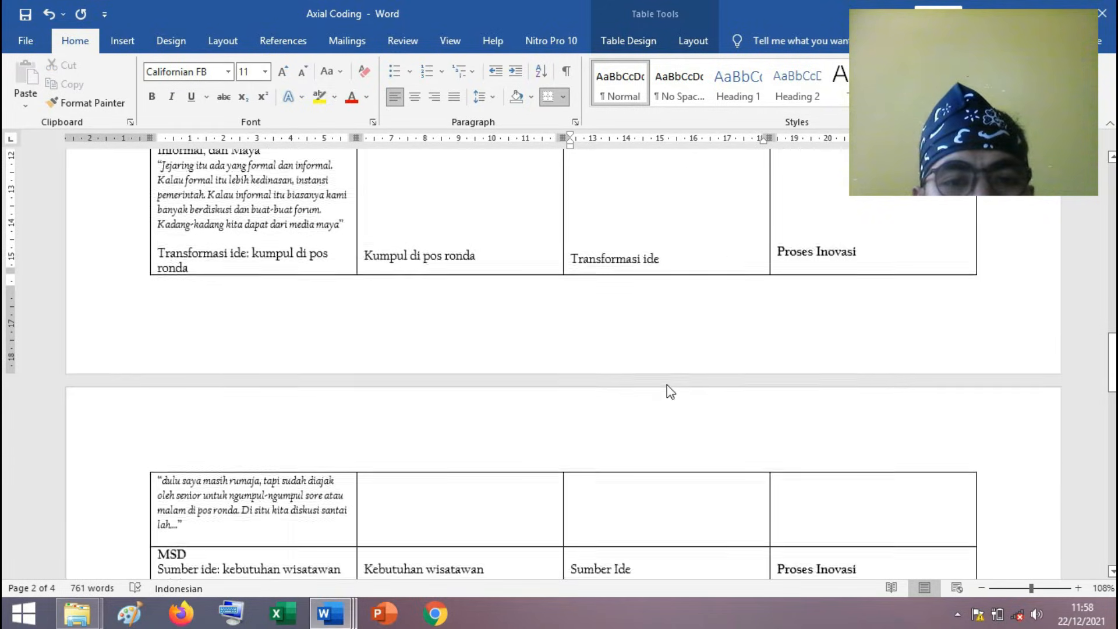
scroll(668, 384, "down", 5)
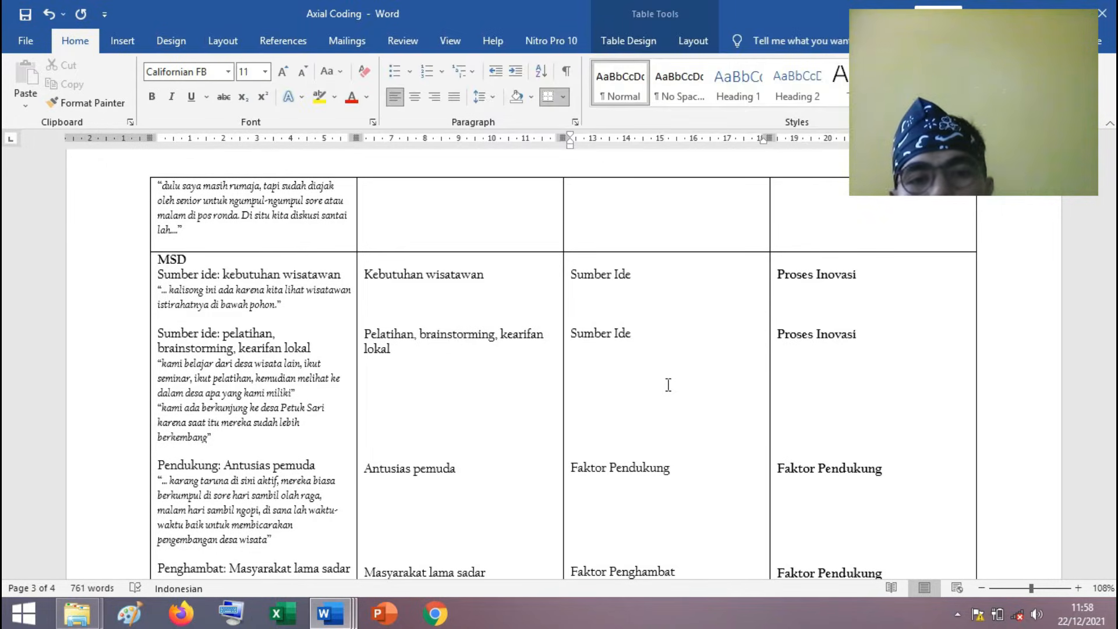
scroll(669, 384, "down", 10)
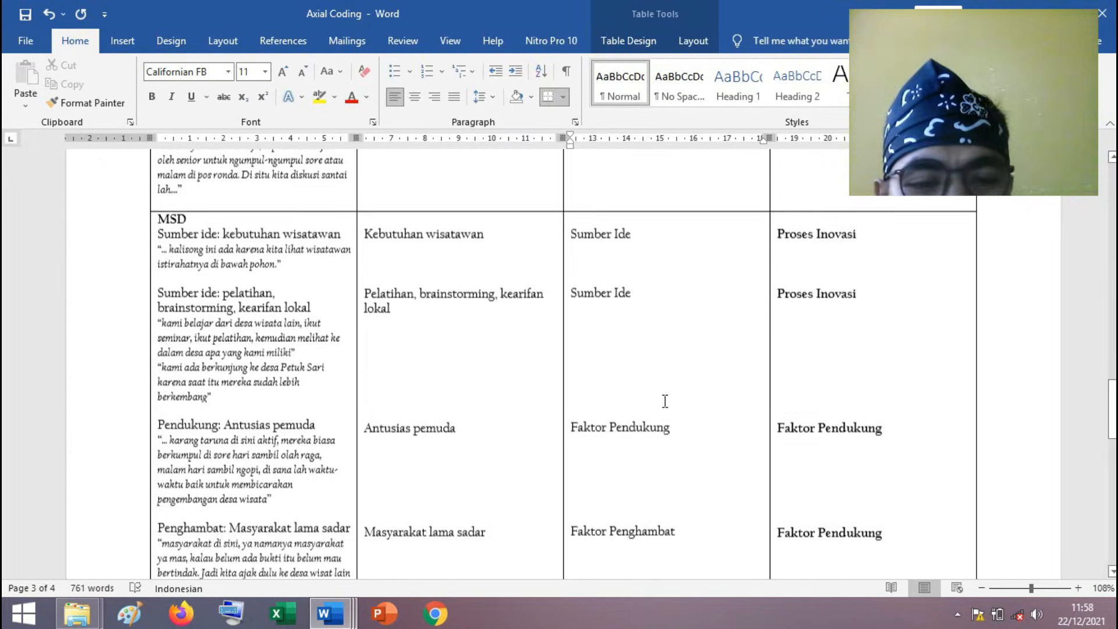
scroll(560, 390, "up", 20)
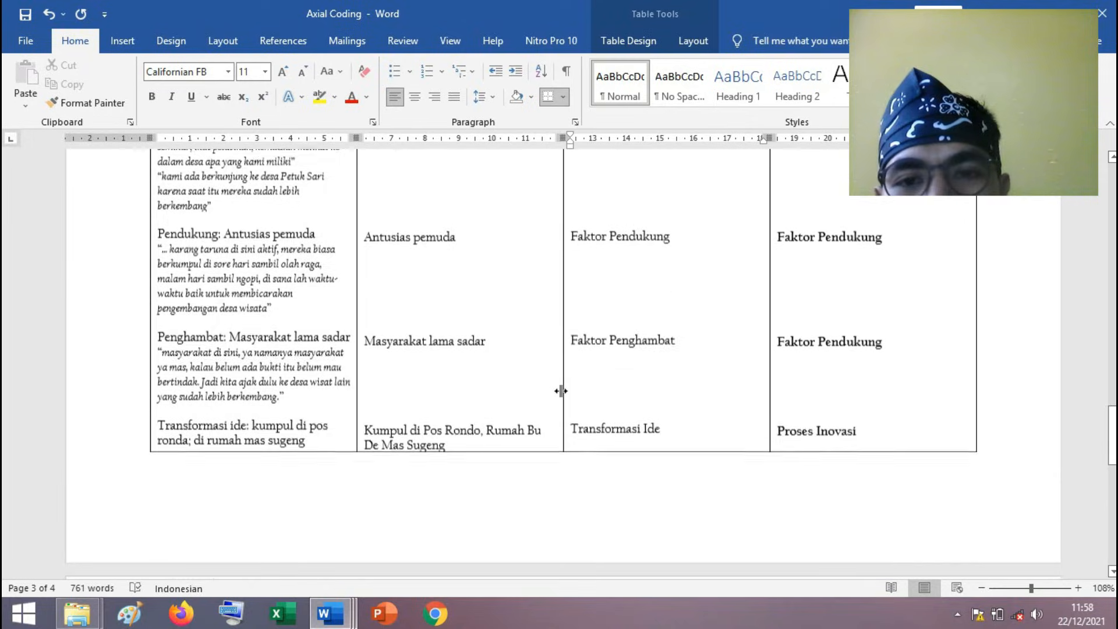
scroll(561, 391, "up", 3)
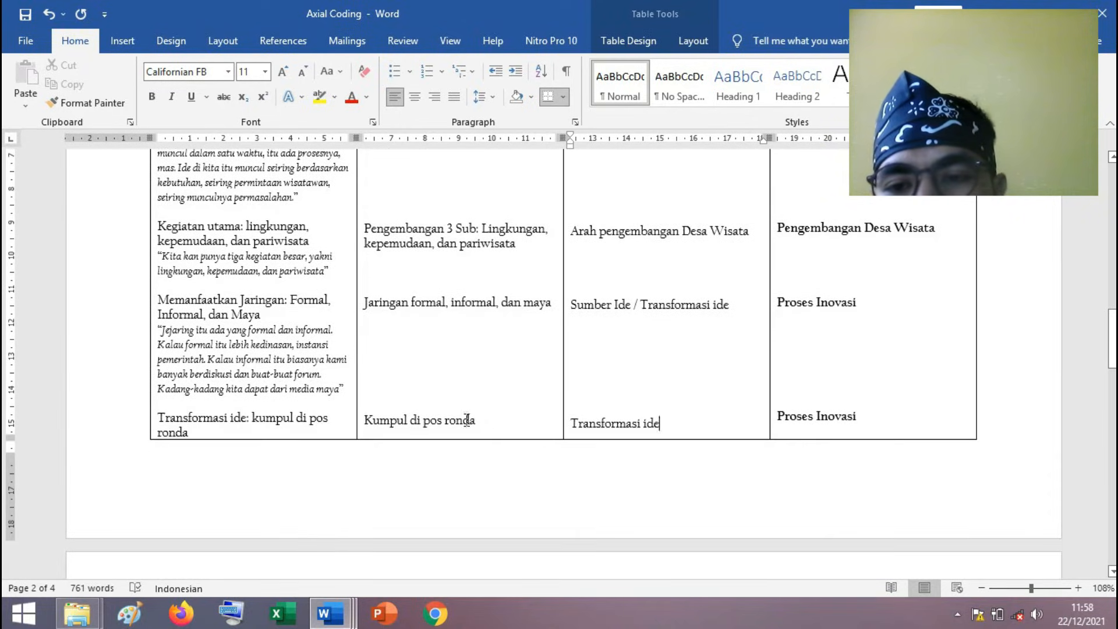
Mark "pos ronda" in the SG "Transformasi ide" concept and the house used as a meeting place in the matching MSD concept.
scroll(397, 424, "down", 9)
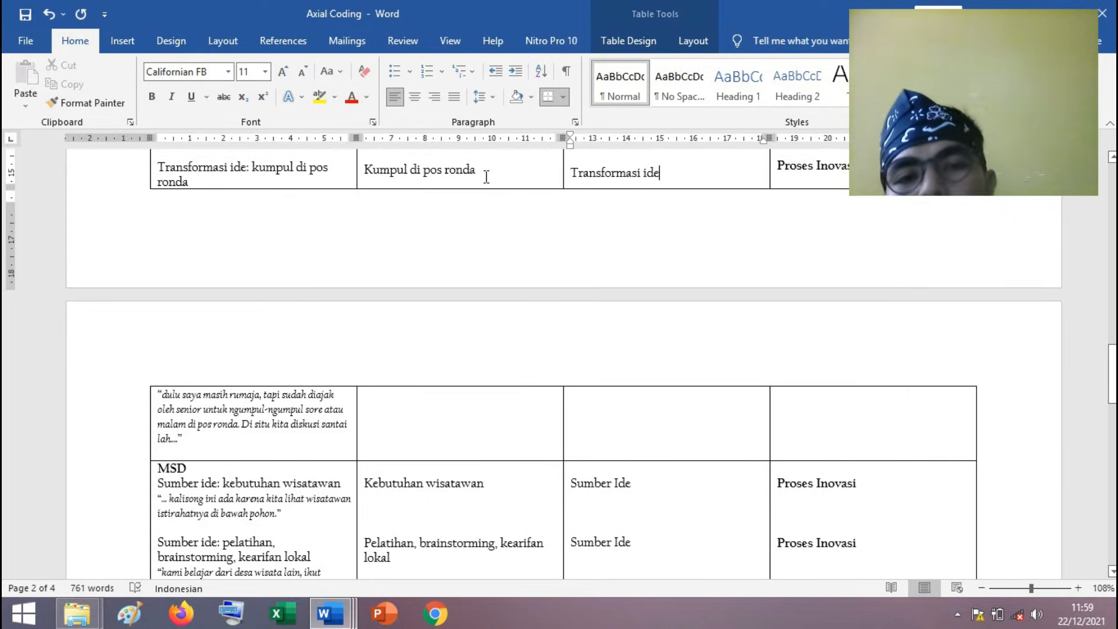
left_click_drag(431, 174, 476, 175)
scroll(210, 381, "down", 3)
scroll(209, 381, "down", 1)
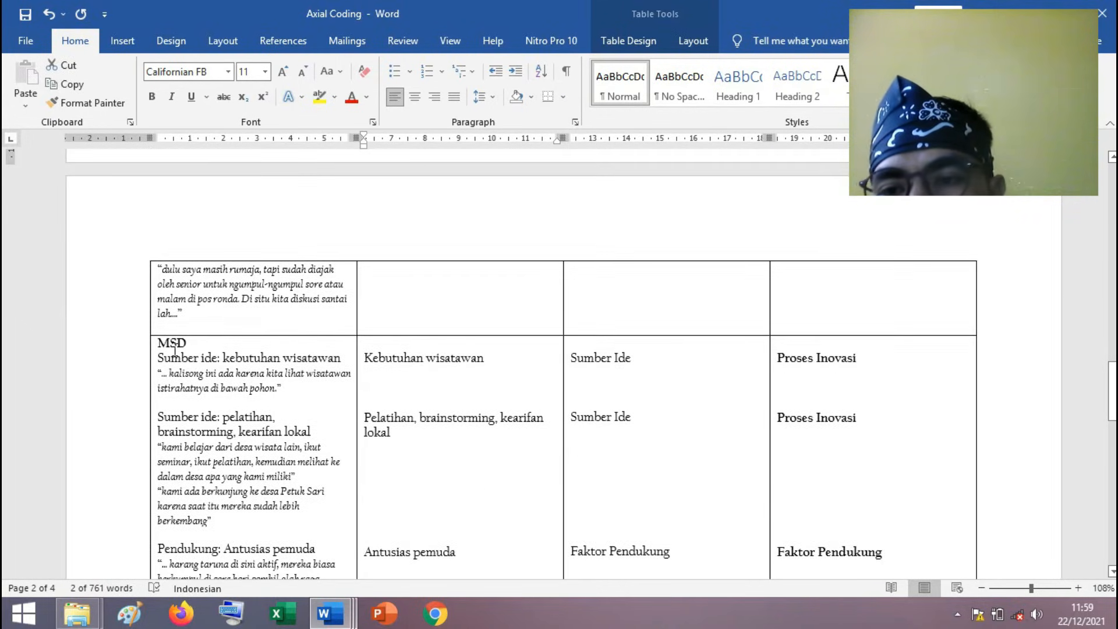
left_click(198, 342)
scroll(347, 371, "down", 3)
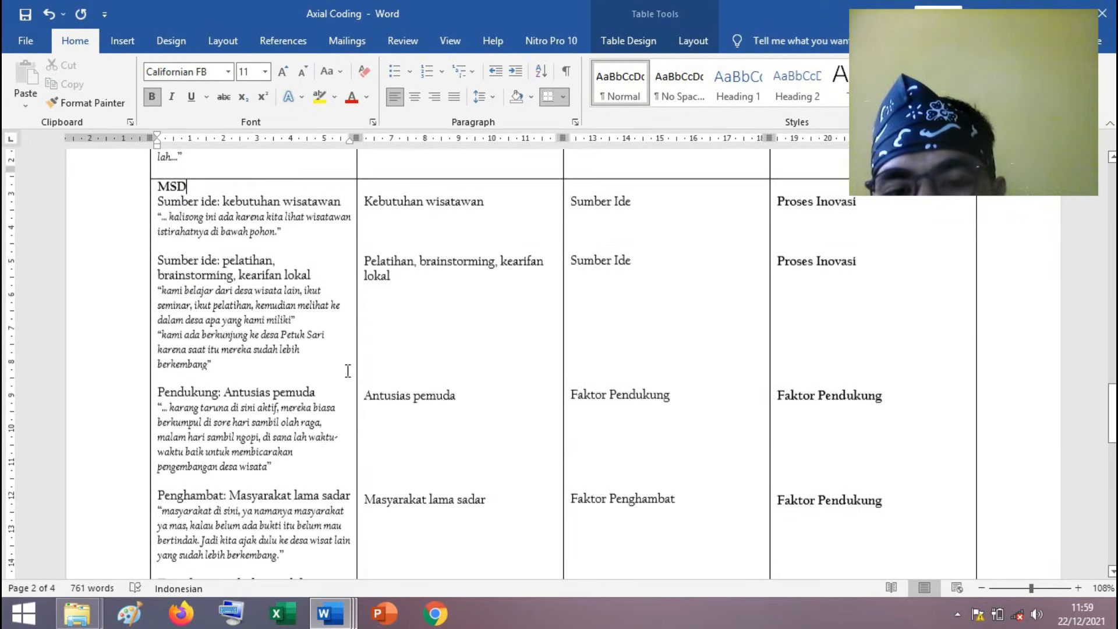
scroll(348, 371, "down", 3)
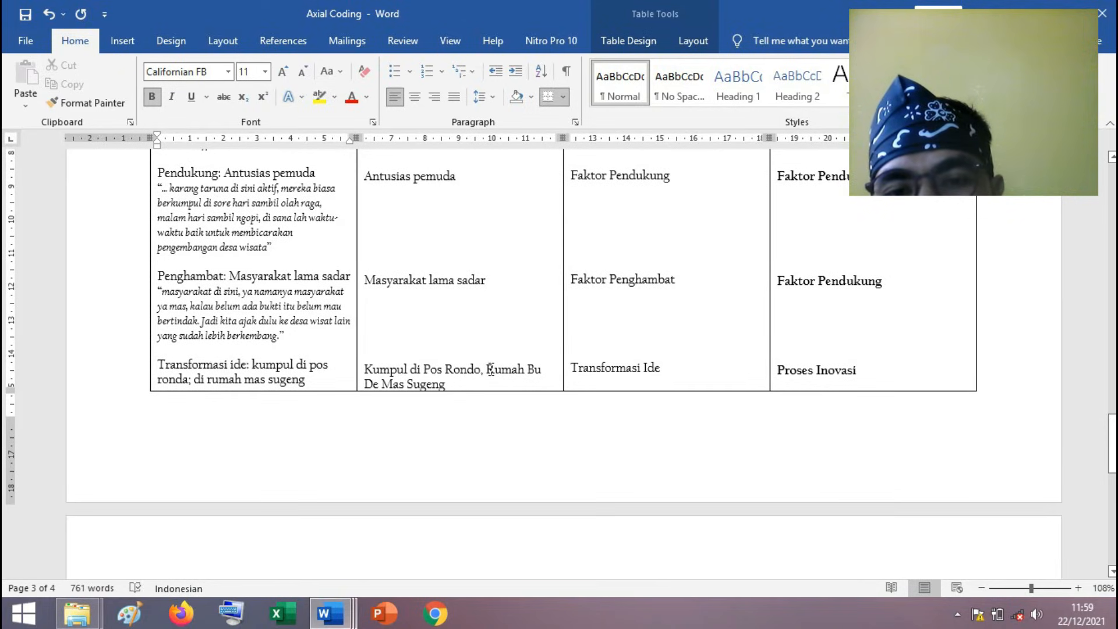
left_click_drag(487, 369, 446, 385)
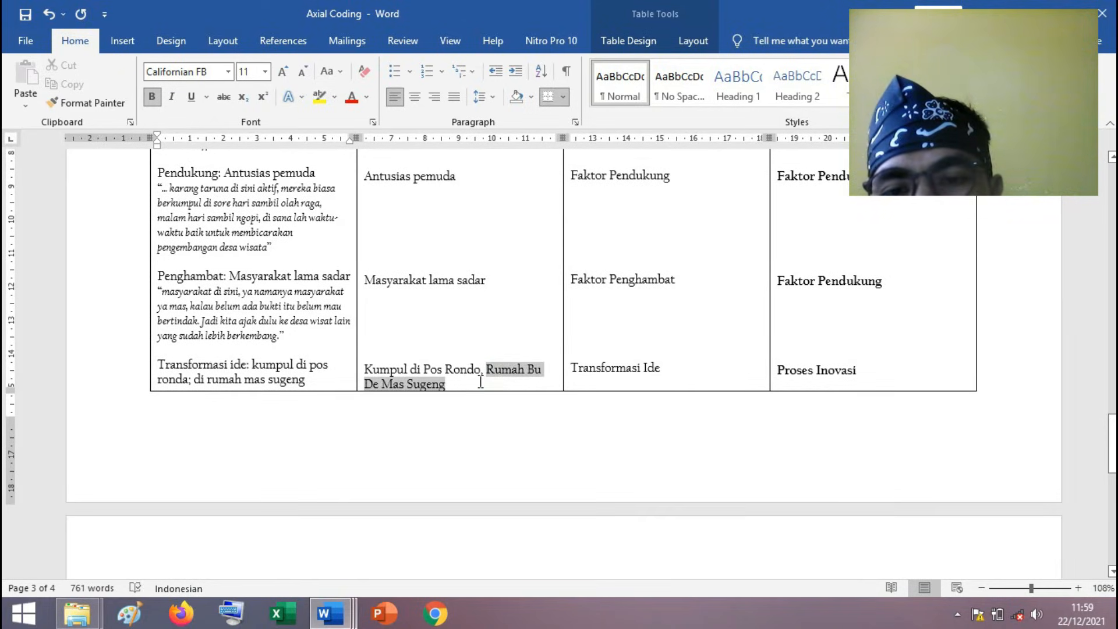
In the HW "Transformasi ide" row, mark the concepts "Yasinan bulanan di" and "Ceramah khusus remaja" in turn.
scroll(434, 409, "down", 2)
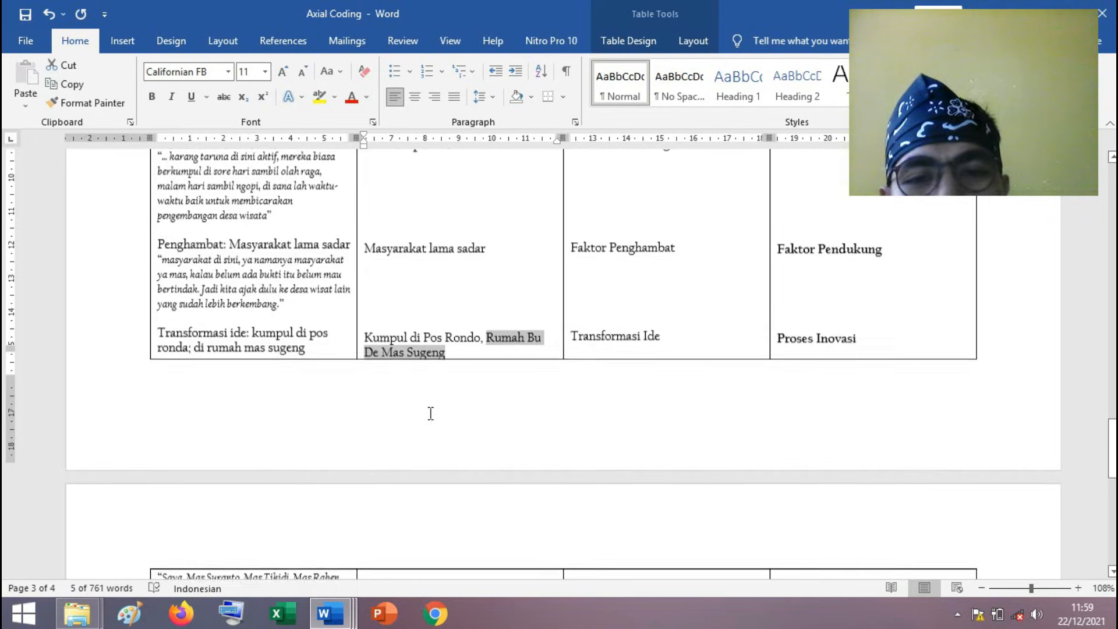
scroll(431, 413, "down", 9)
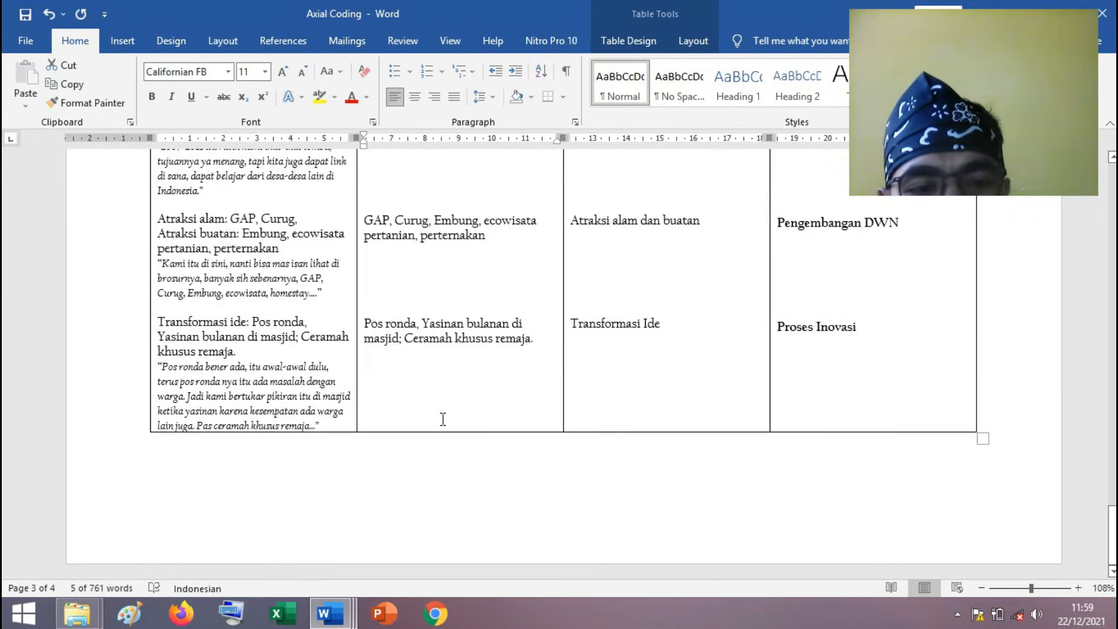
scroll(443, 419, "up", 3)
scroll(442, 420, "down", 1)
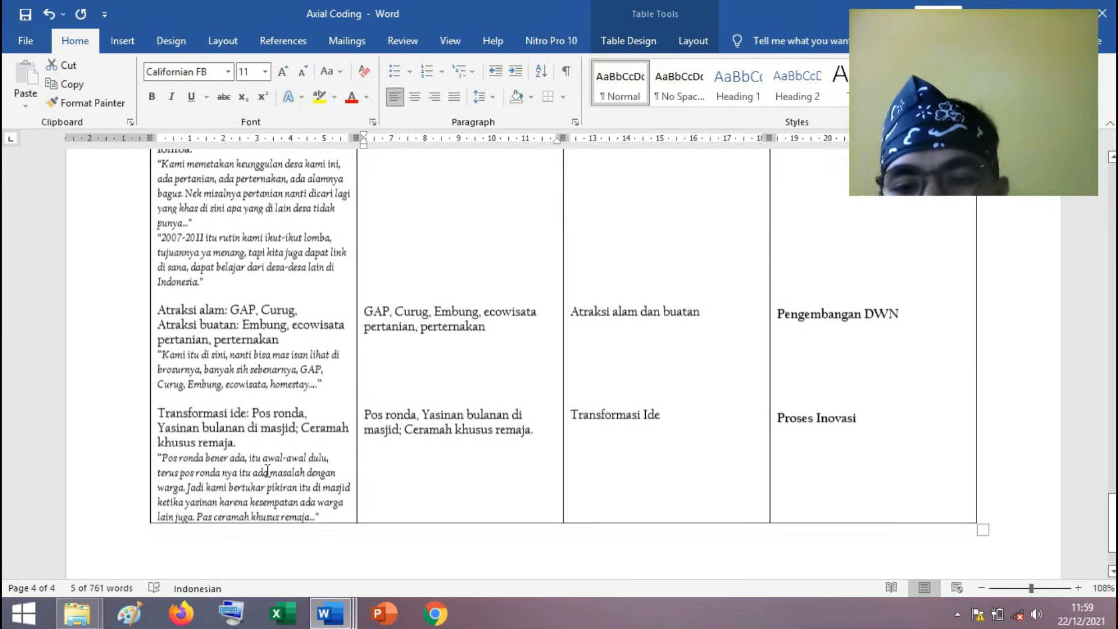
scroll(242, 454, "up", 3)
scroll(381, 370, "down", 1)
scroll(381, 370, "down", 3)
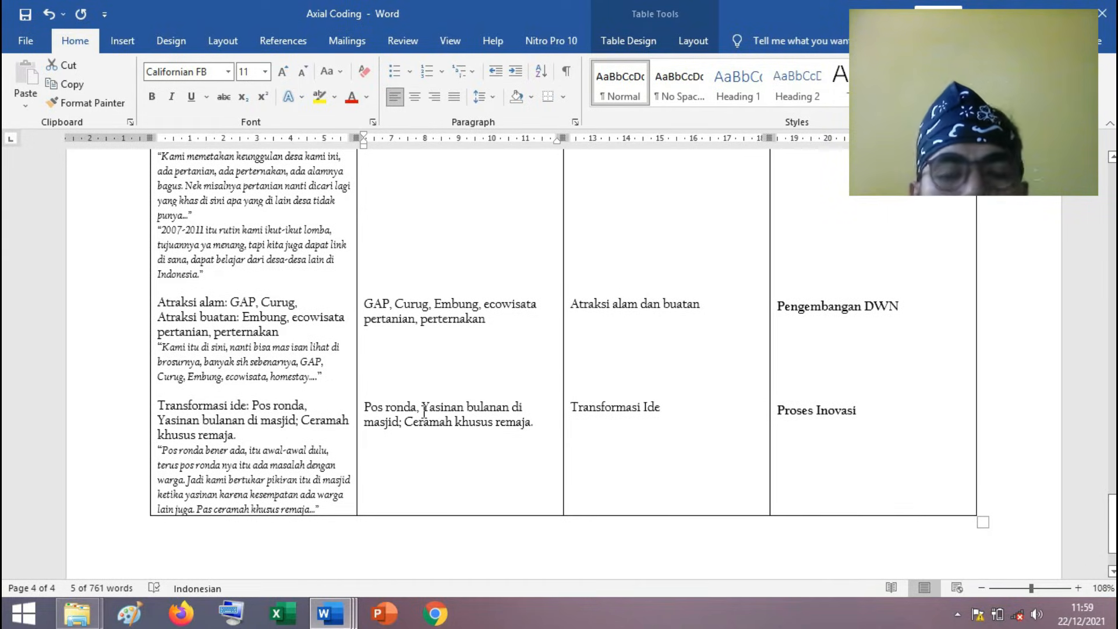
left_click(423, 409)
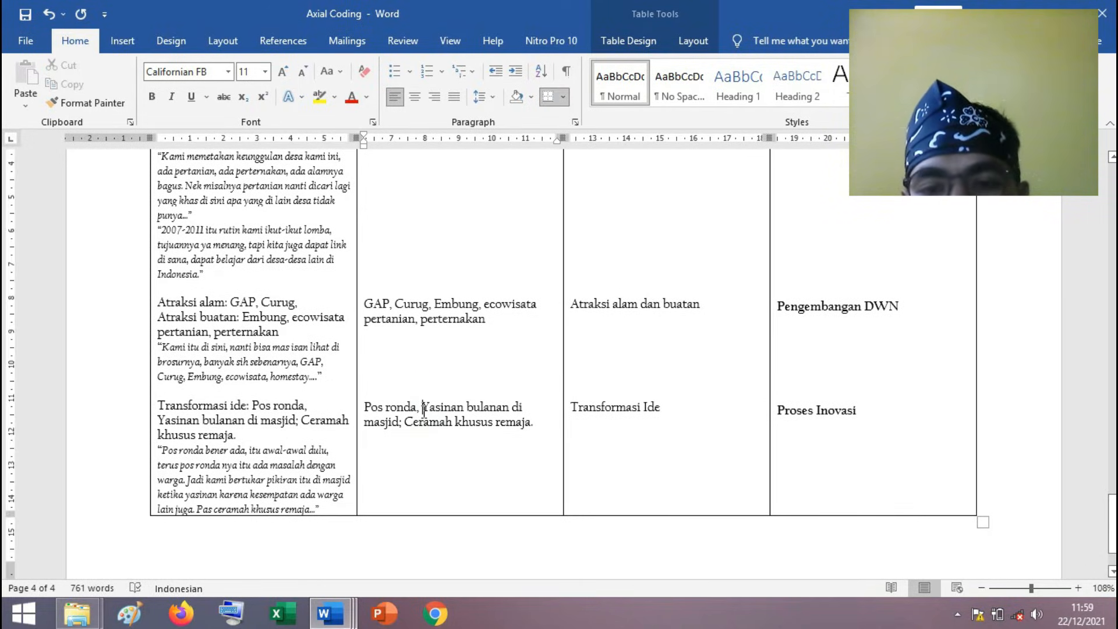
left_click_drag(423, 409, 527, 409)
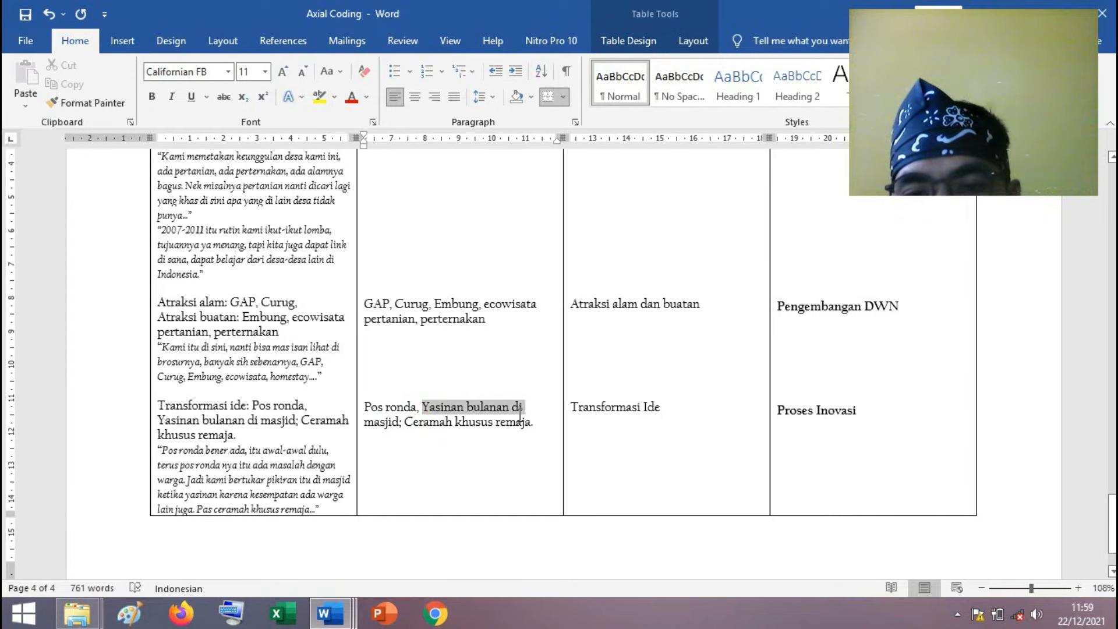
left_click_drag(405, 421, 526, 424)
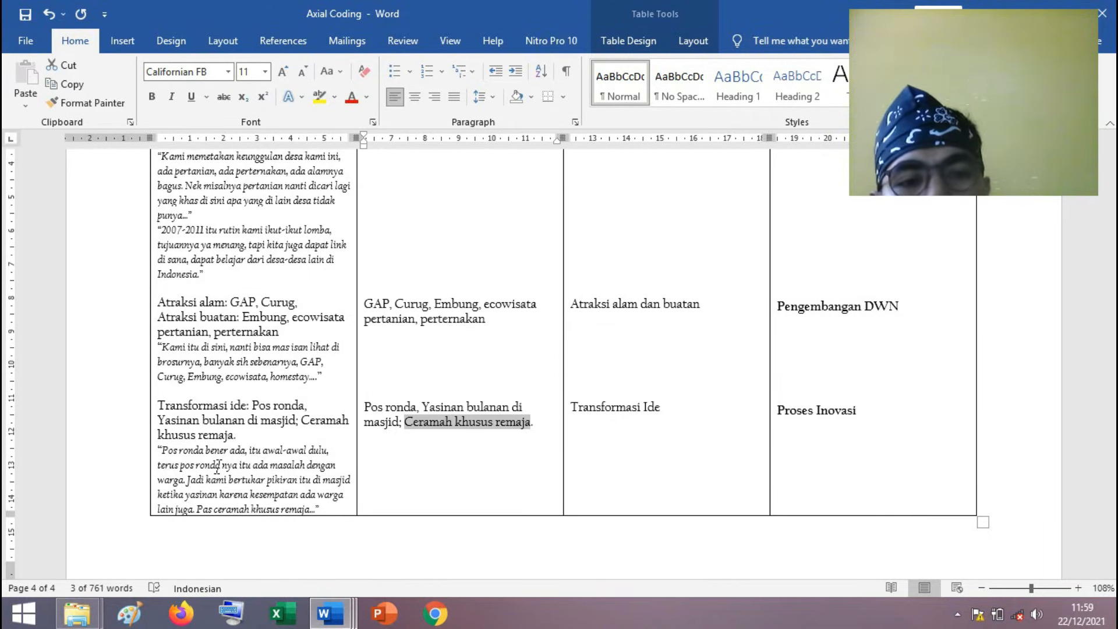
Review the HW entries with their themes once more and return to the start of the axial coding table.
scroll(343, 379, "up", 1)
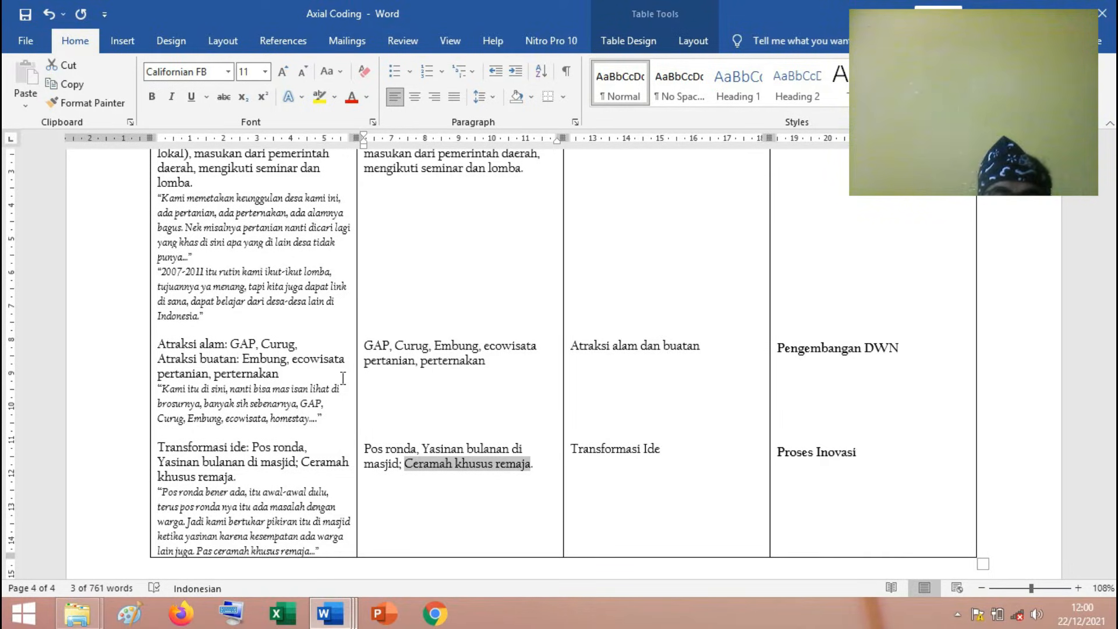
left_click(920, 464)
scroll(931, 454, "up", 2)
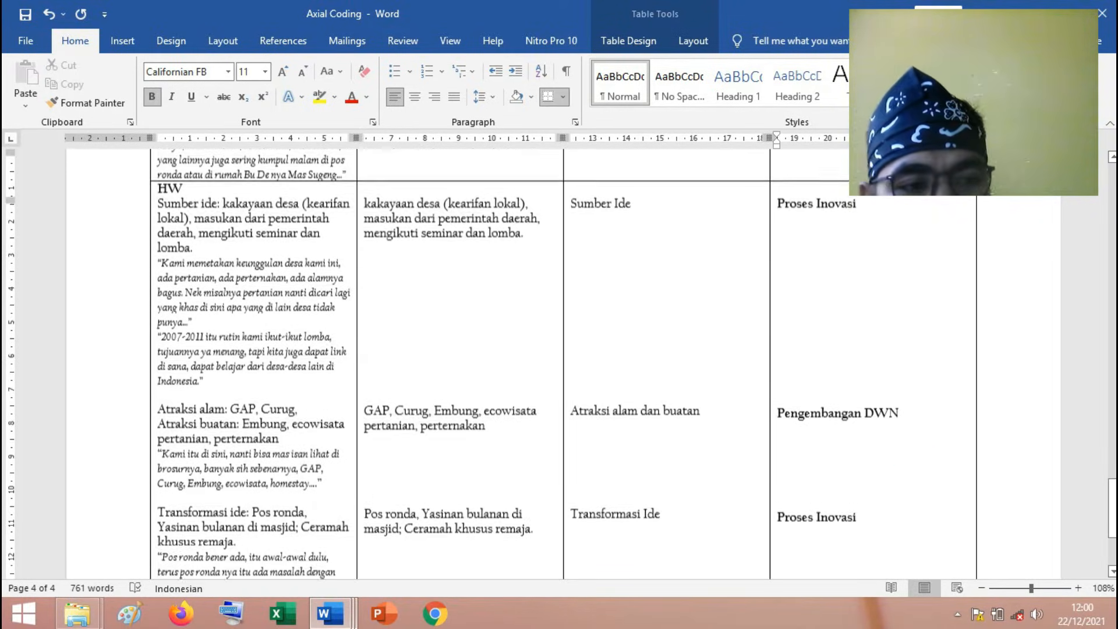
scroll(930, 454, "up", 3)
left_click_drag(1111, 505, 1112, 201)
scroll(732, 351, "down", 1)
scroll(698, 347, "up", 2)
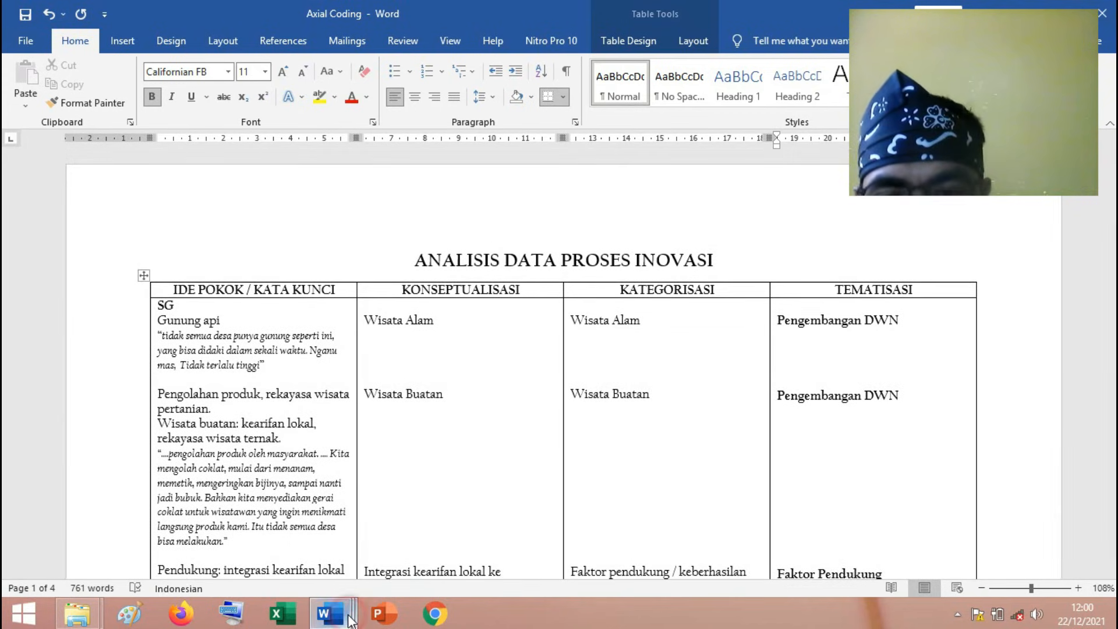
Look over the diagram in the "Selective Coding - Proses Inovasi" document and return to the "Axial Coding" document.
left_click(350, 620)
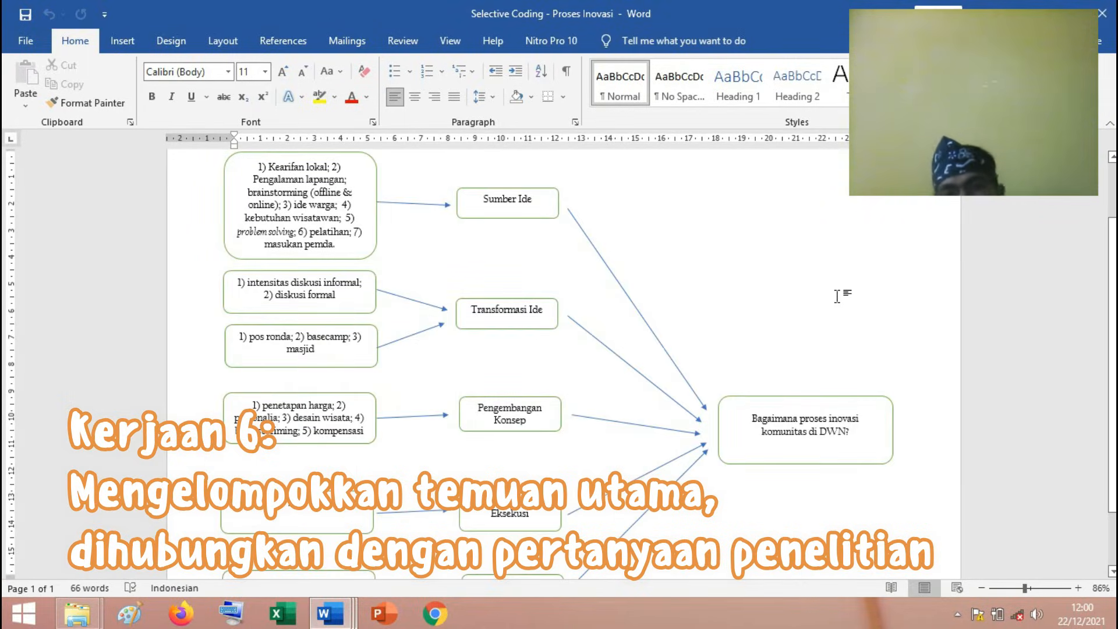
scroll(613, 357, "up", 2)
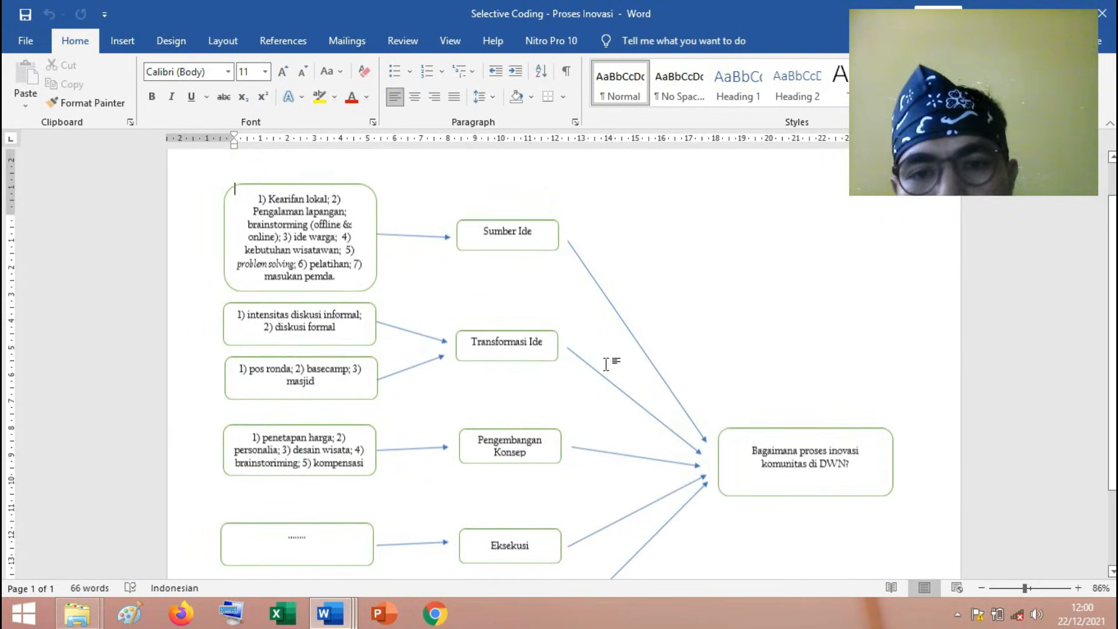
mouse_move(328, 621)
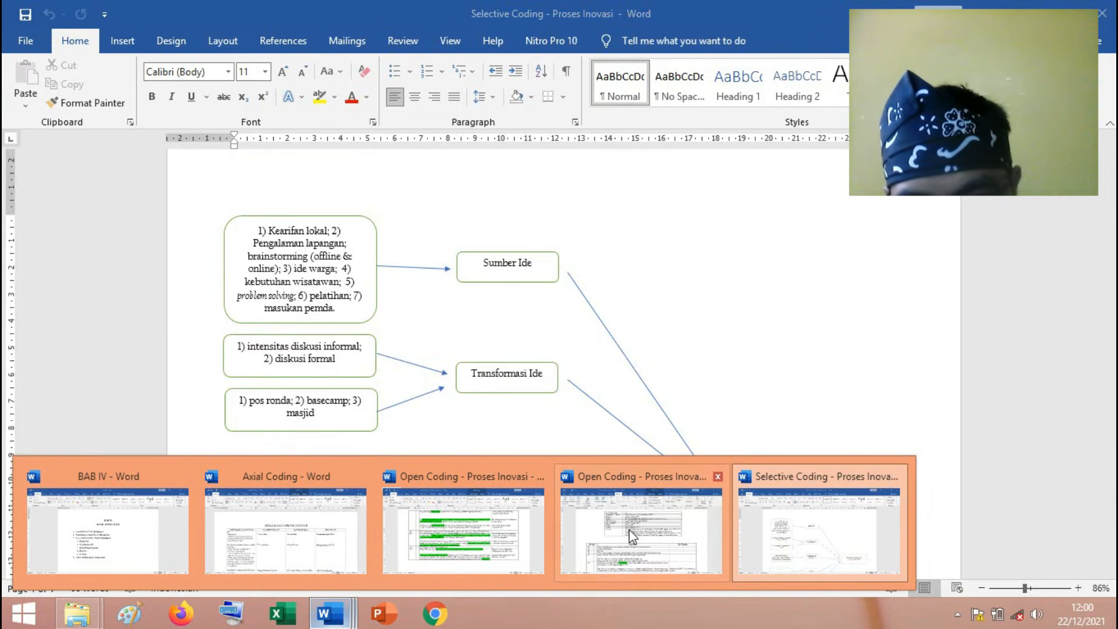
mouse_move(585, 544)
left_click(285, 529)
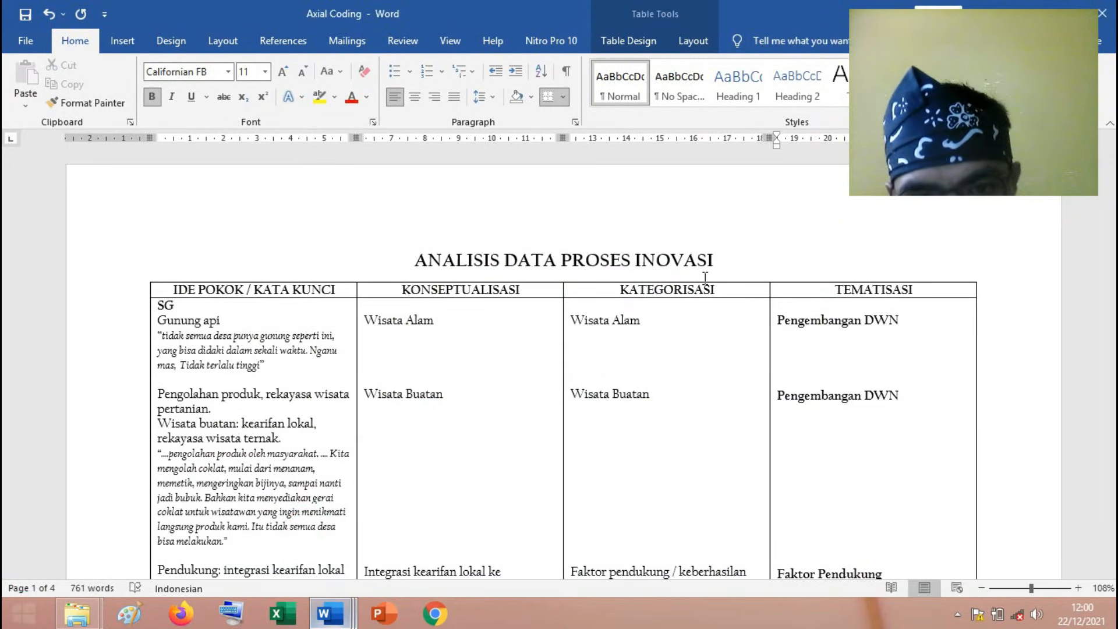
Point out the "Wisata Alam" concept and the KONSEPTUALISASI and KATEGORISASI headings of the axial coding table.
left_click(463, 320)
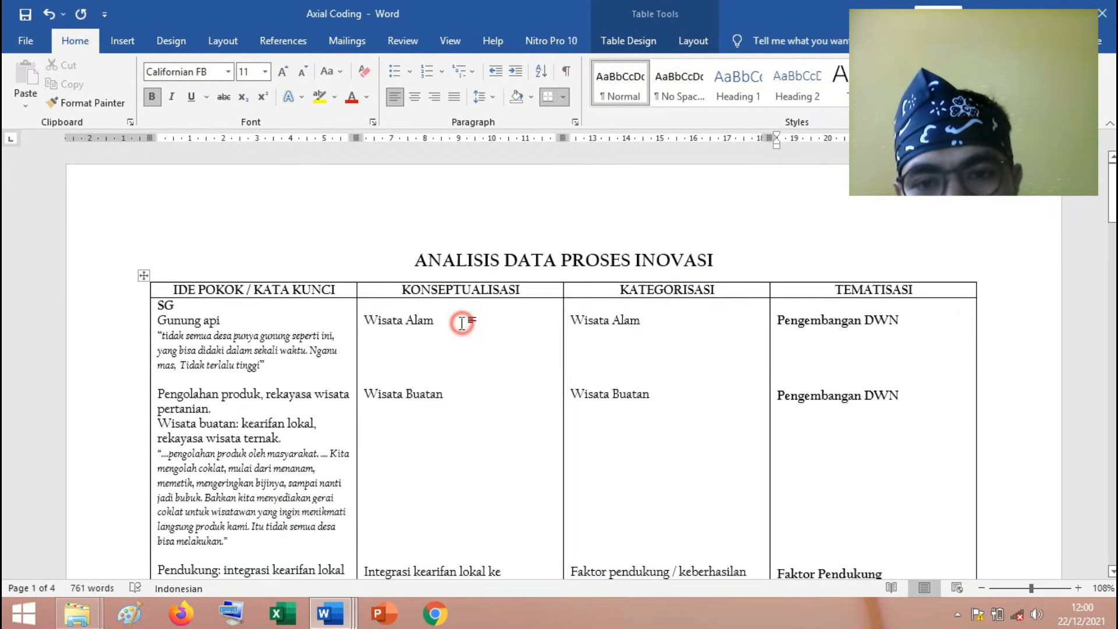
scroll(465, 325, "down", 1)
scroll(466, 326, "down", 1)
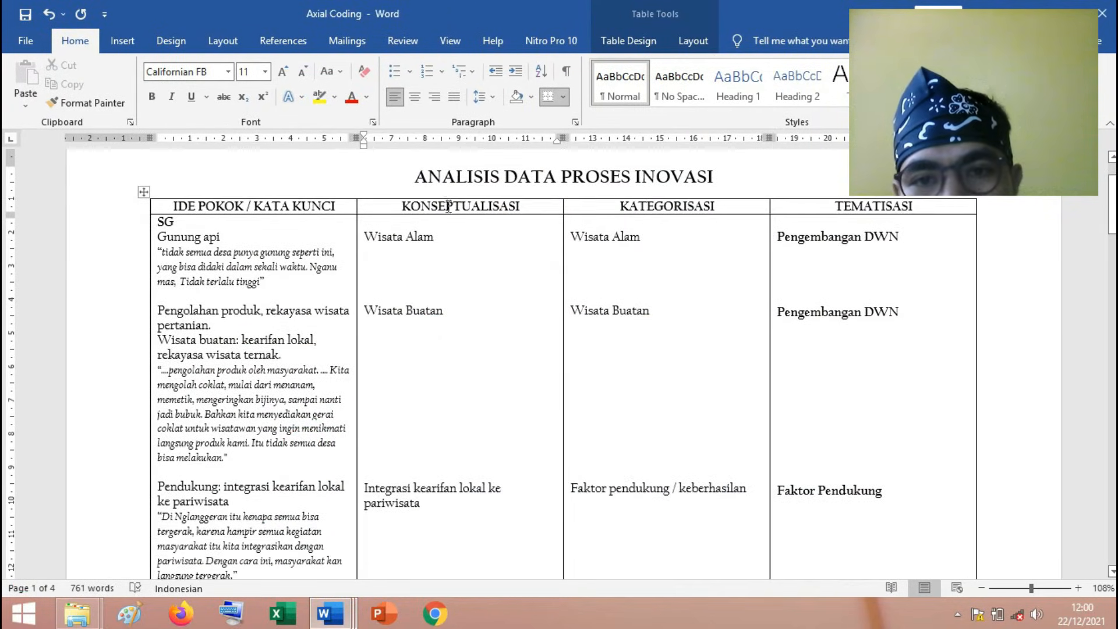
left_click(446, 205)
left_click(694, 206)
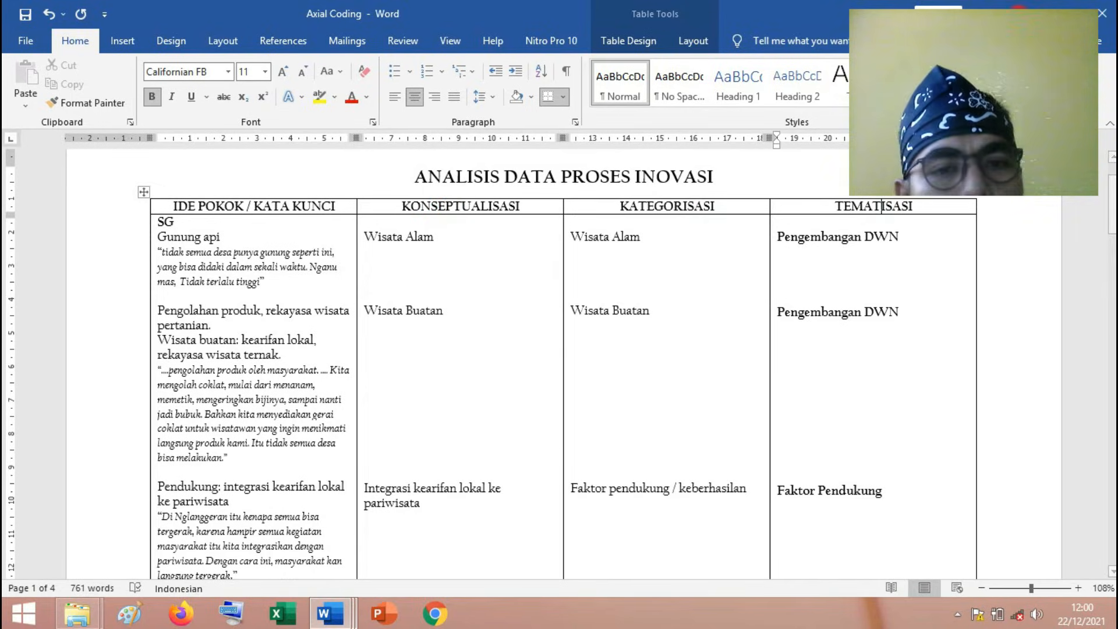
In the Selective Coding diagram, point out the grouped findings, the "Sumber Ide" theme and the research question box.
key("alt+Tab")
left_click(244, 211)
left_click(338, 414)
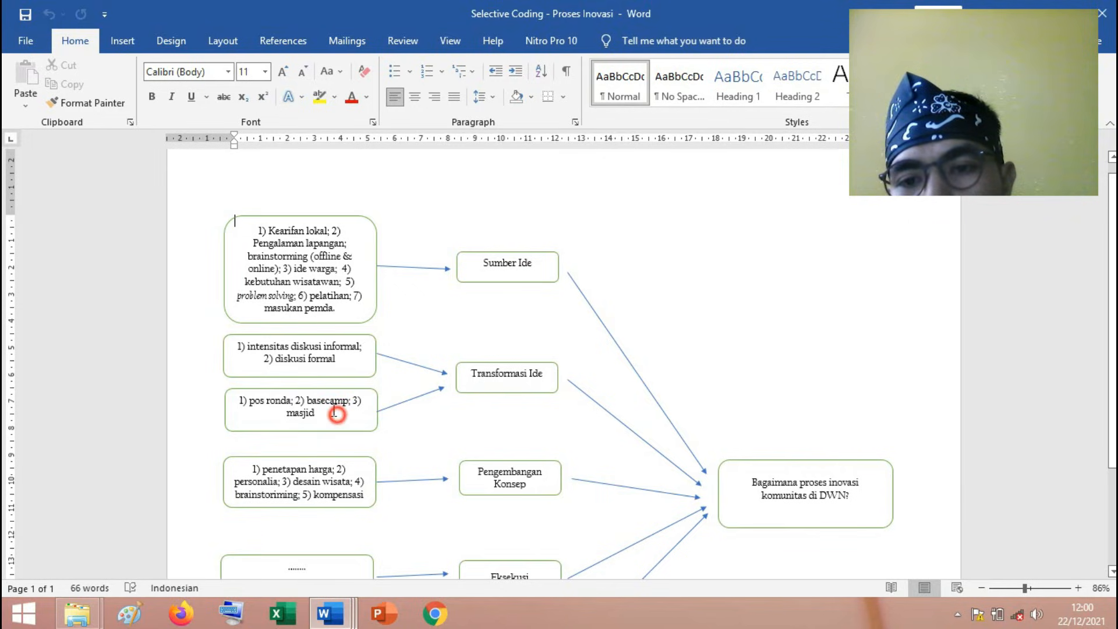
left_click(501, 263)
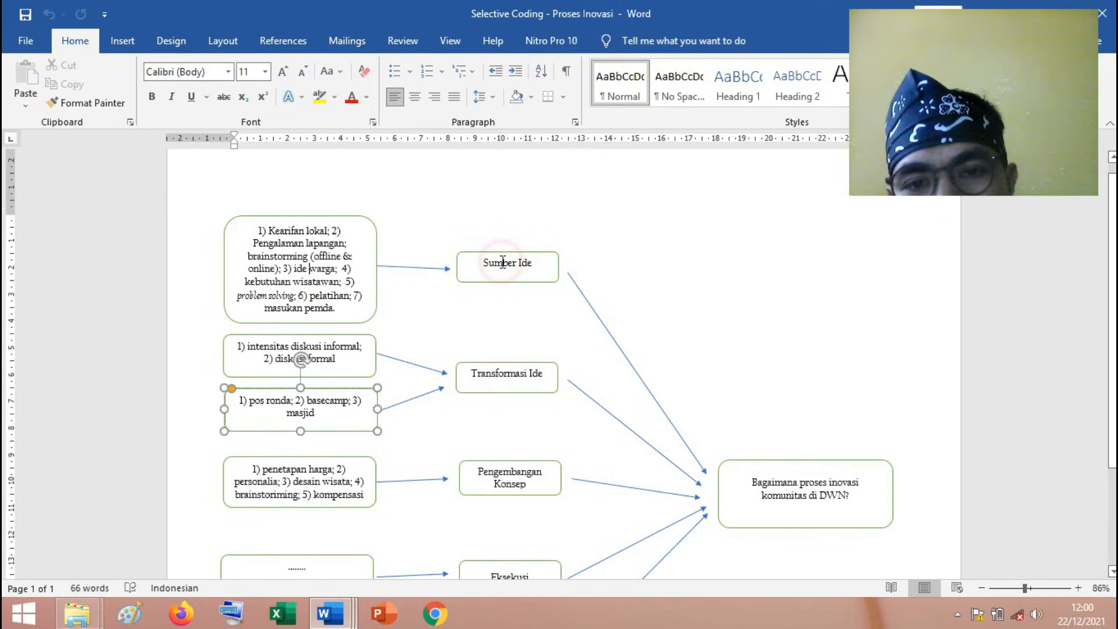
left_click(761, 481)
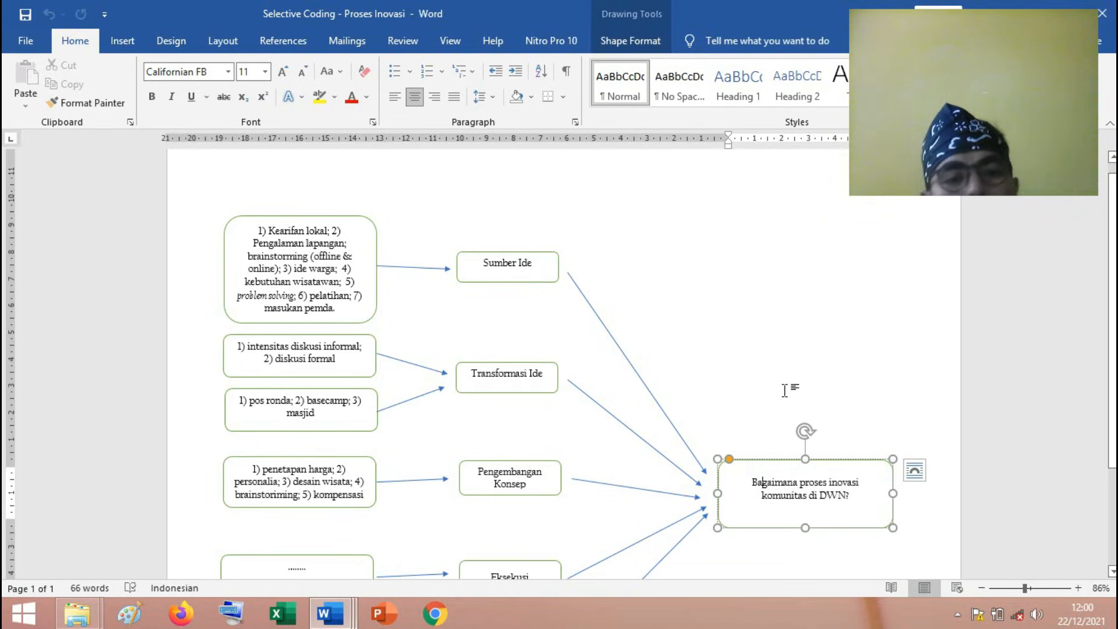
Review the diagram's themes from "Sumber Ide" through "Evaluasi" and how they connect to the research question.
scroll(766, 399, "down", 1)
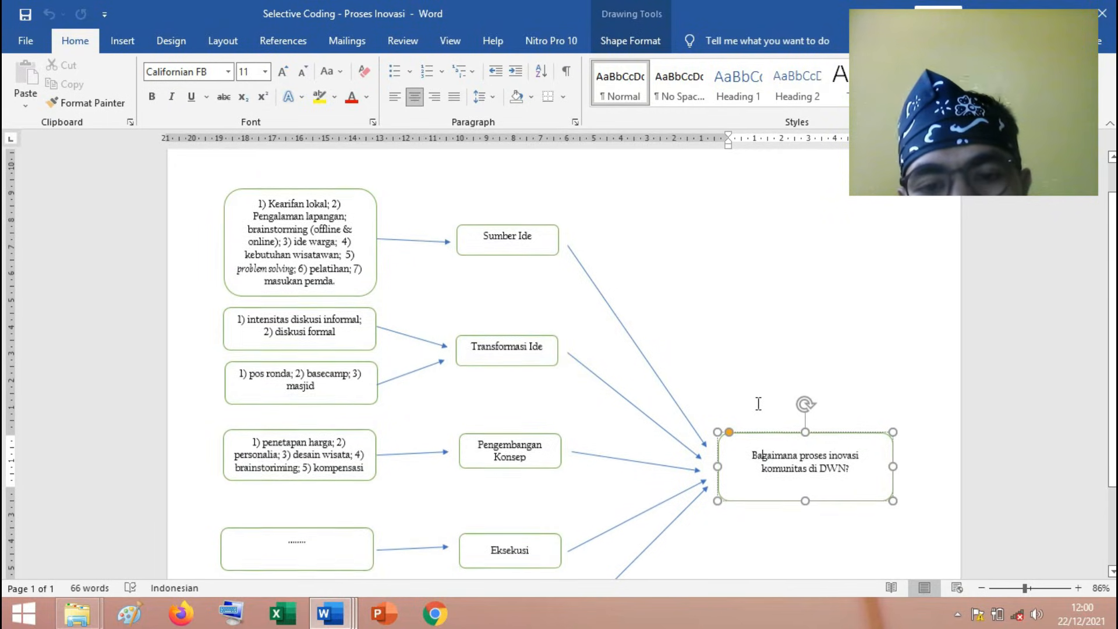
scroll(611, 317, "down", 1)
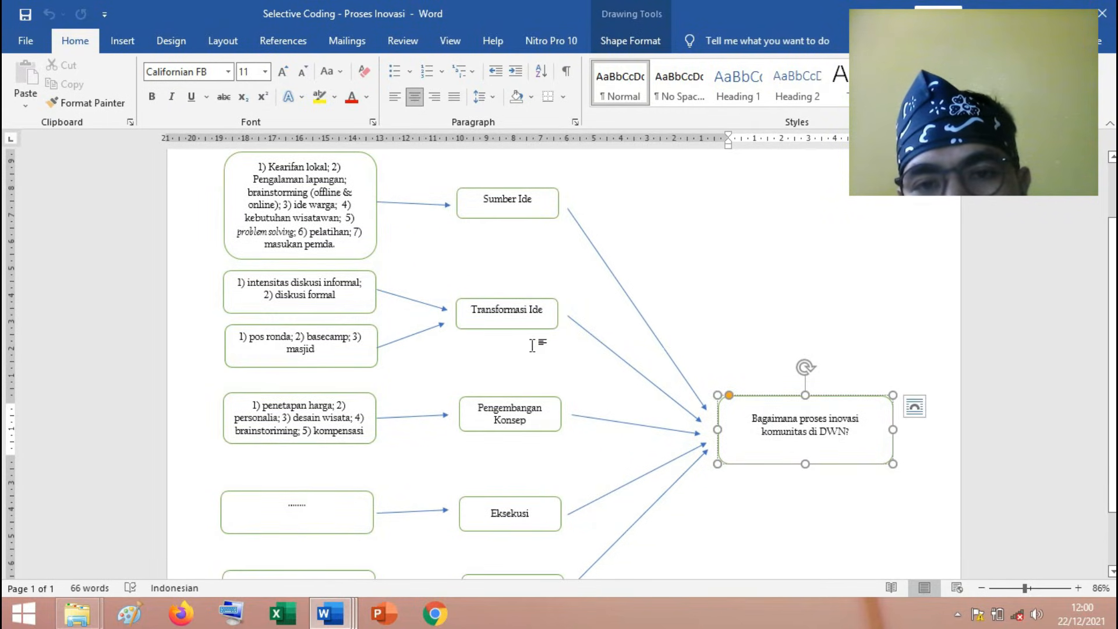
scroll(533, 396, "down", 2)
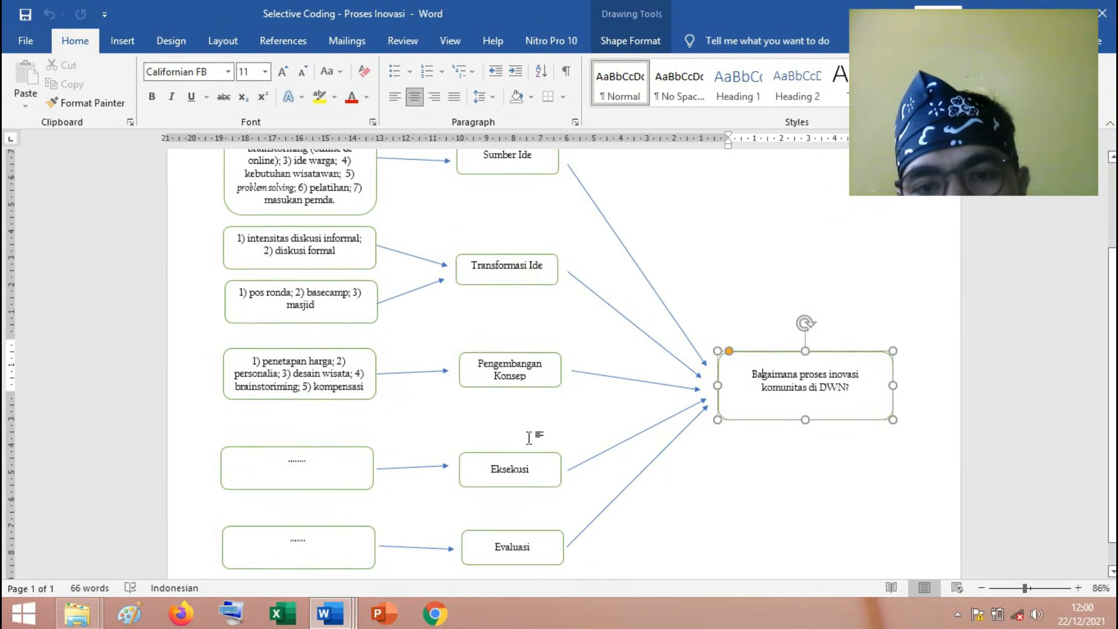
scroll(524, 274, "up", 1)
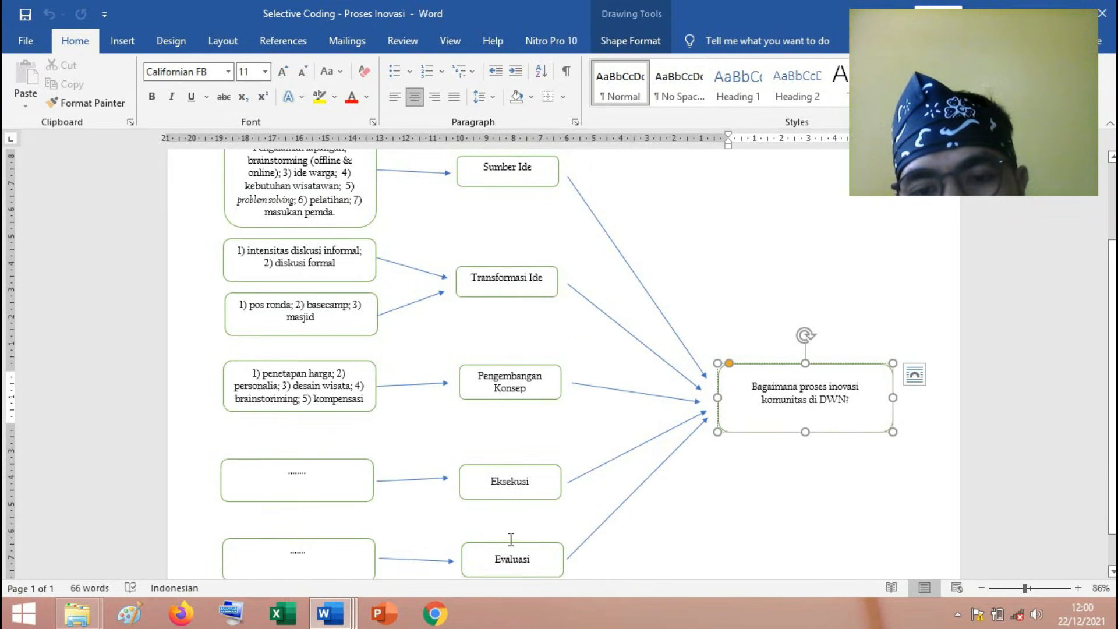
scroll(448, 274, "up", 1)
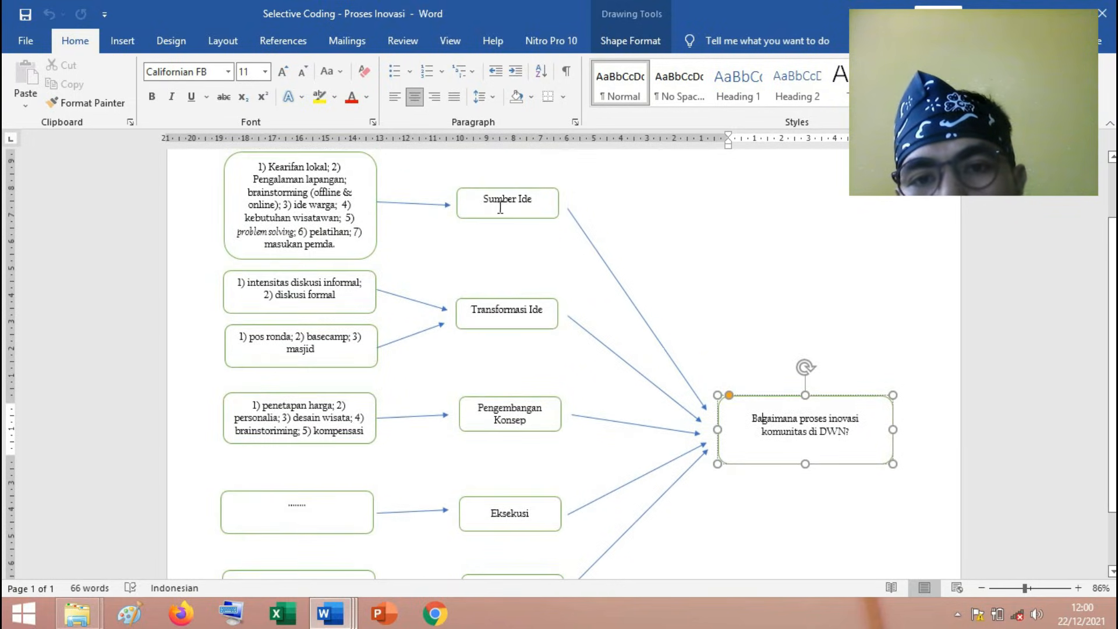
Mark the findings linked to "Sumber Ide", and add an unnumbered line below the "Sumber Ide" heading in the BAB IV document.
left_click_drag(342, 246, 259, 164)
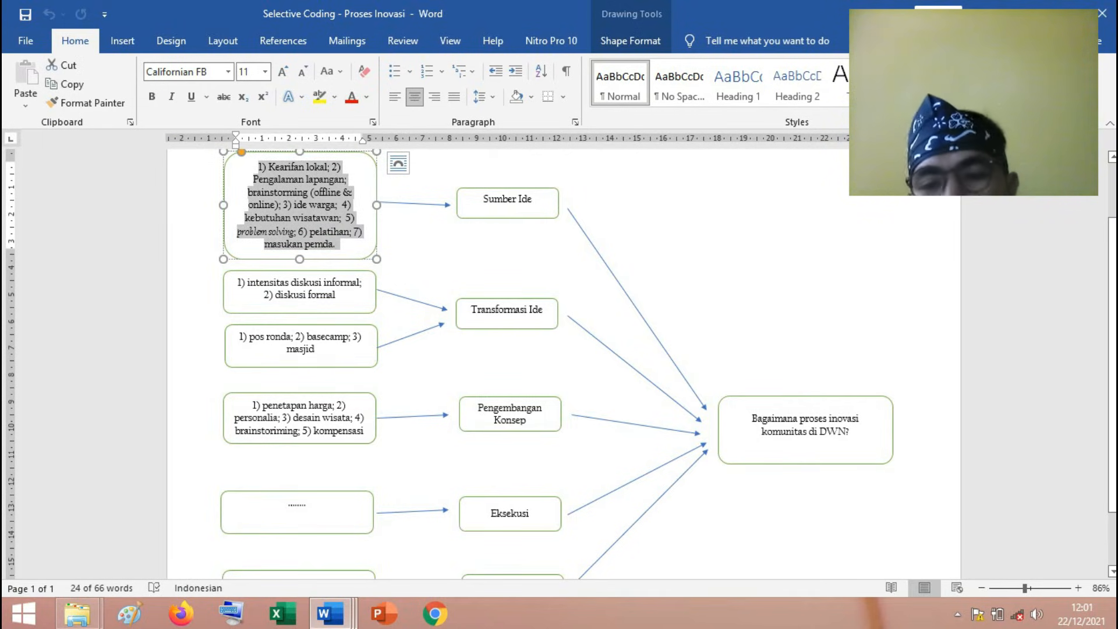
left_click(327, 624)
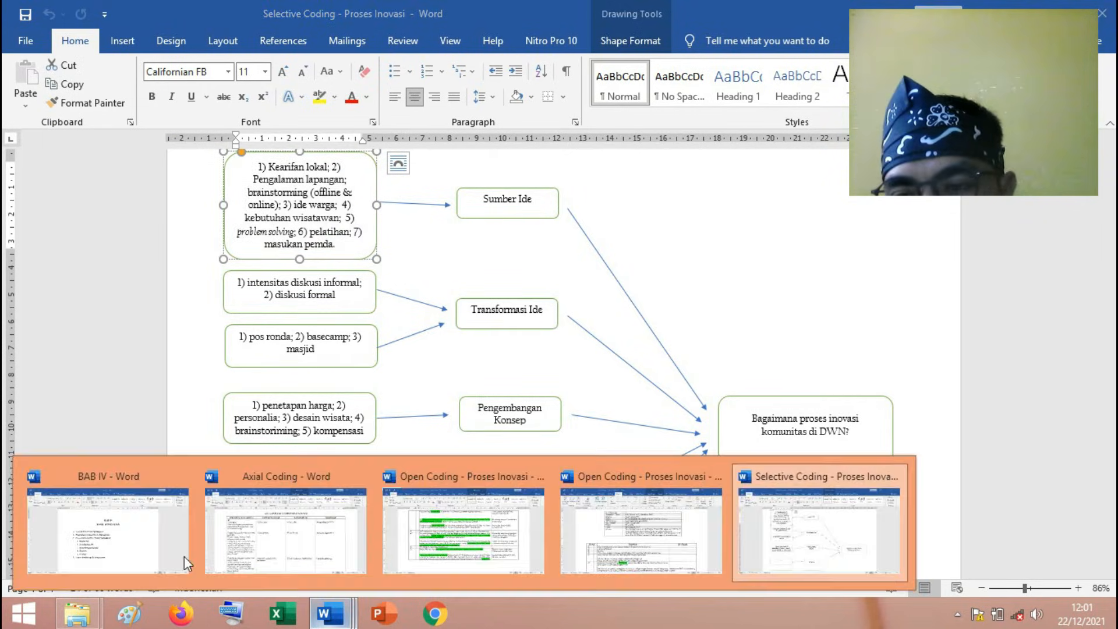
left_click(134, 524)
left_click(465, 375)
key("Return")
key("BackSpace")
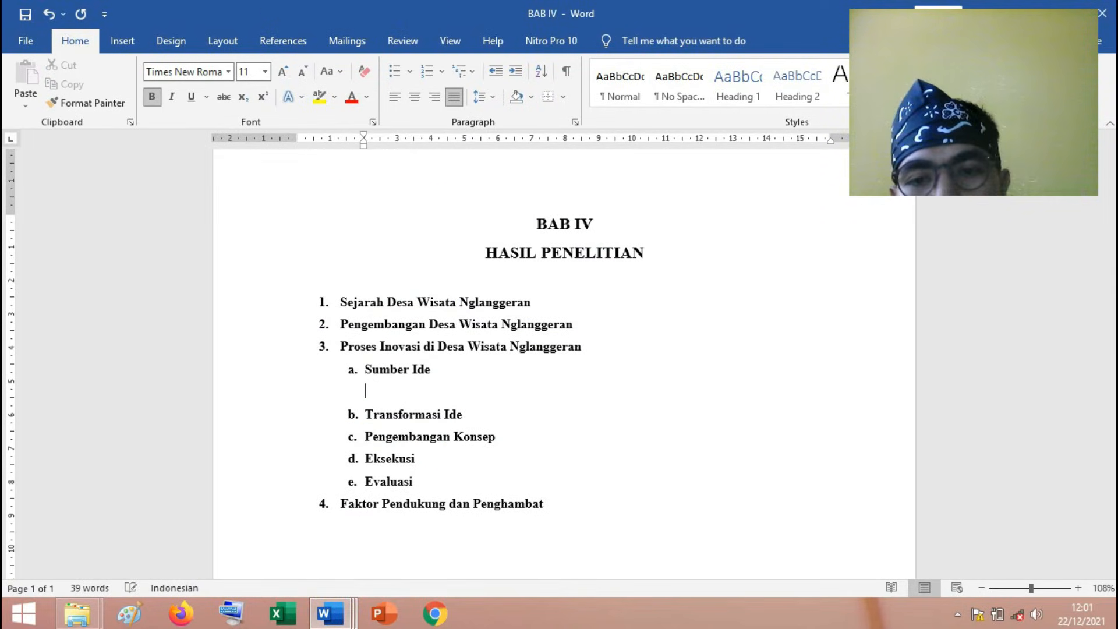
Return to the Selective Coding diagram and mark "Kearifan lokal" among the "Sumber Ide" findings.
mouse_move(329, 614)
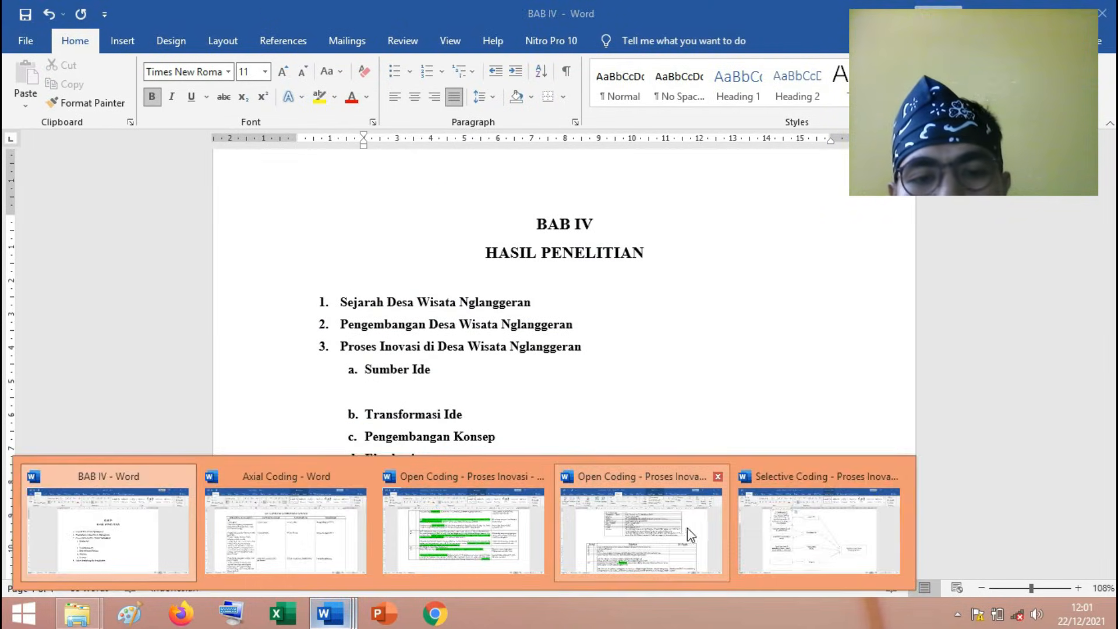
left_click(757, 532)
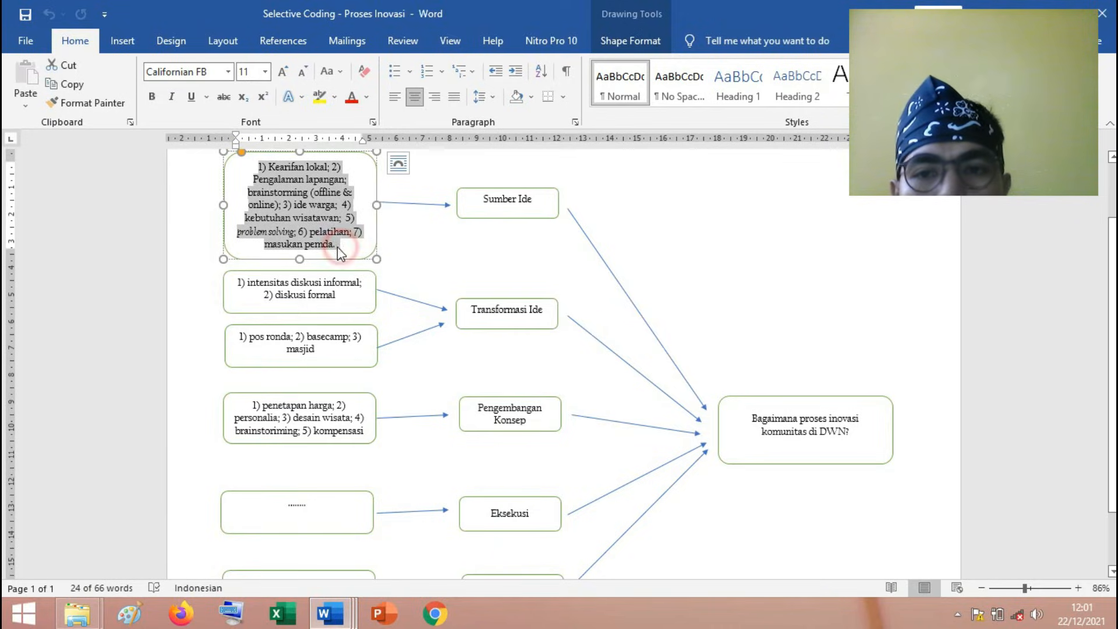
left_click(342, 250)
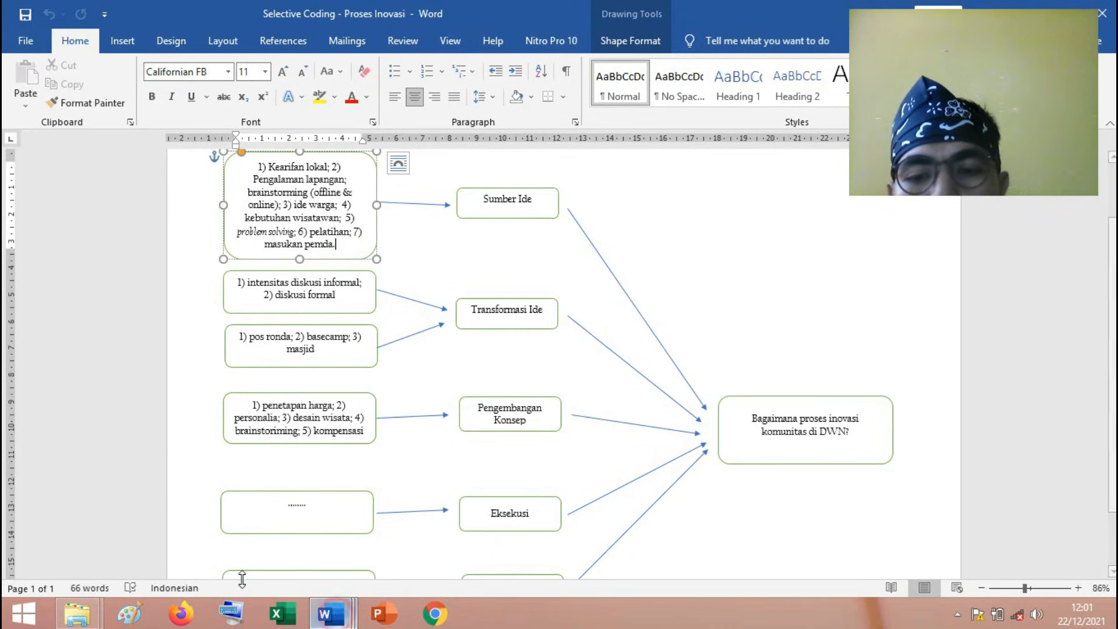
key("alt+Tab")
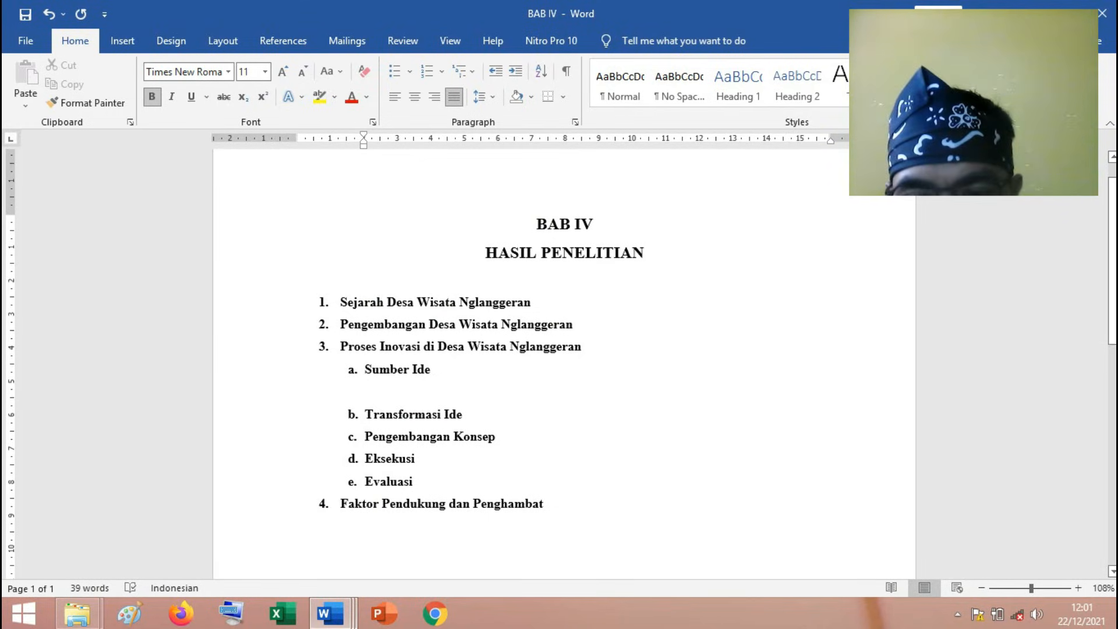
left_click(330, 613)
left_click(855, 530)
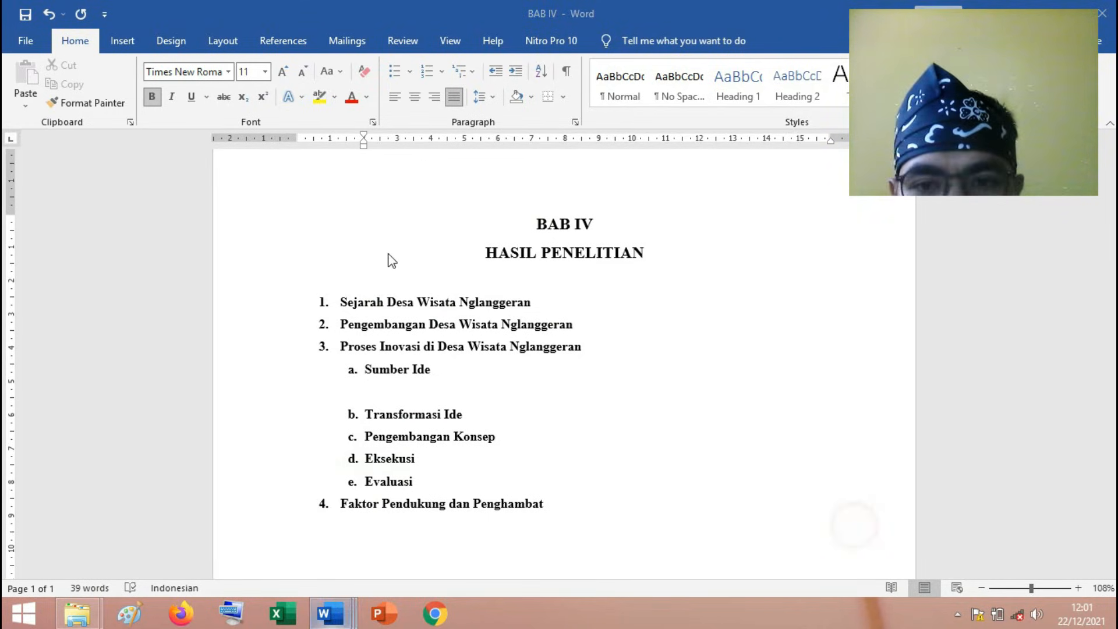
left_click_drag(270, 167, 326, 168)
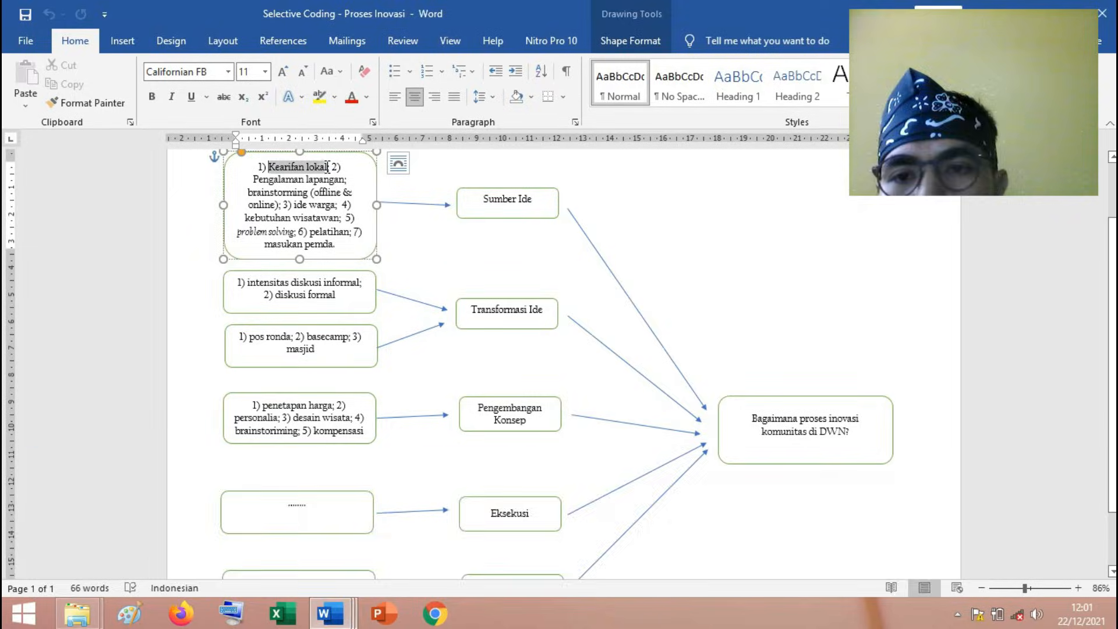
In the BAB IV document, write "Kearifan lokal itu merupakn....." on the line below "Sumber Ide".
left_click(335, 609)
left_click(329, 530)
type("Kea")
type("fi")
key("BackSpace")
key("BackSpace")
type("rifan")
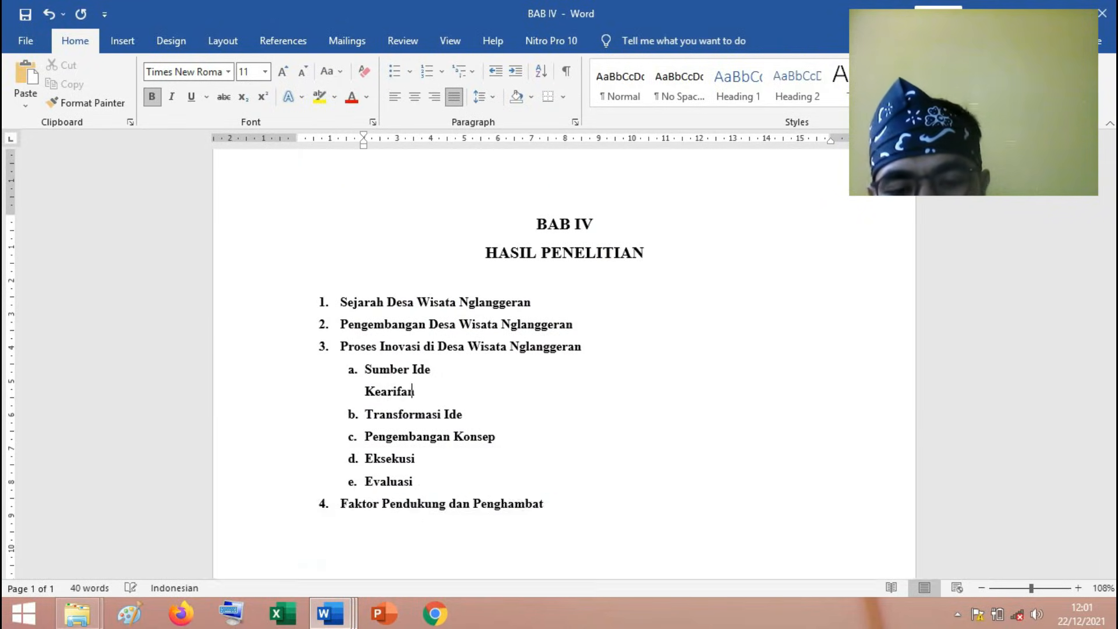
type(" lokal me")
key("BackSpace")
key("BackSpace")
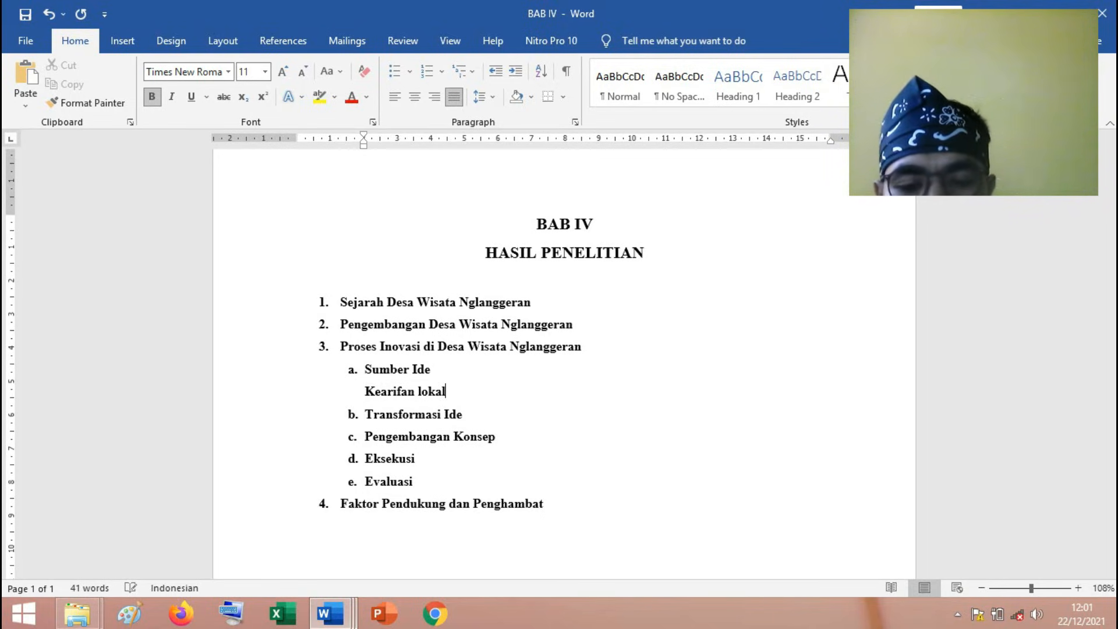
type("itu")
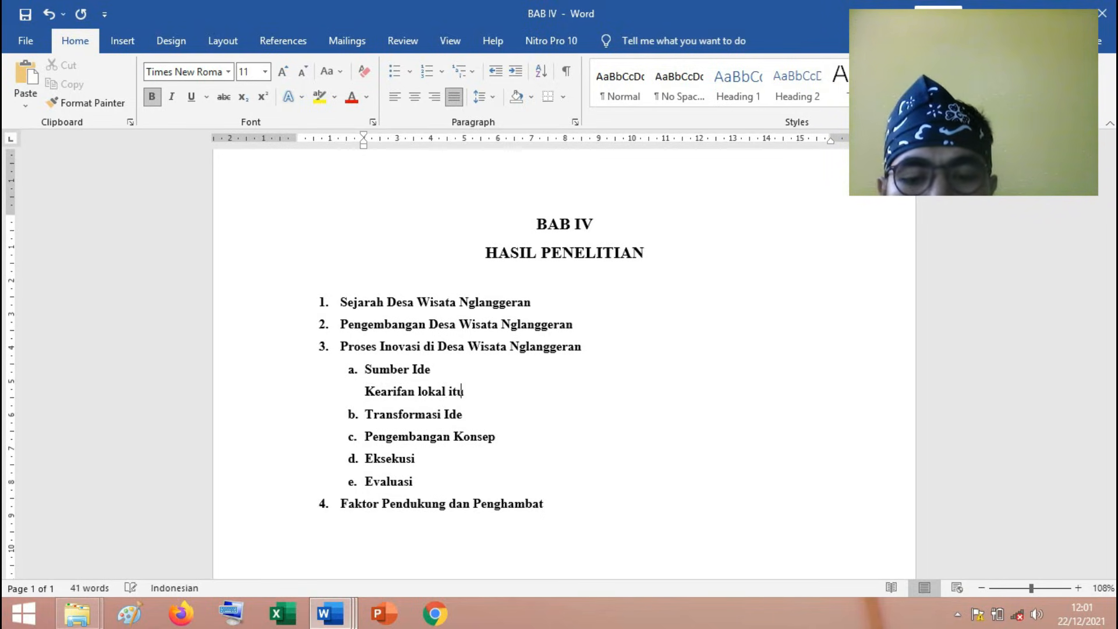
type(" merupakn.....")
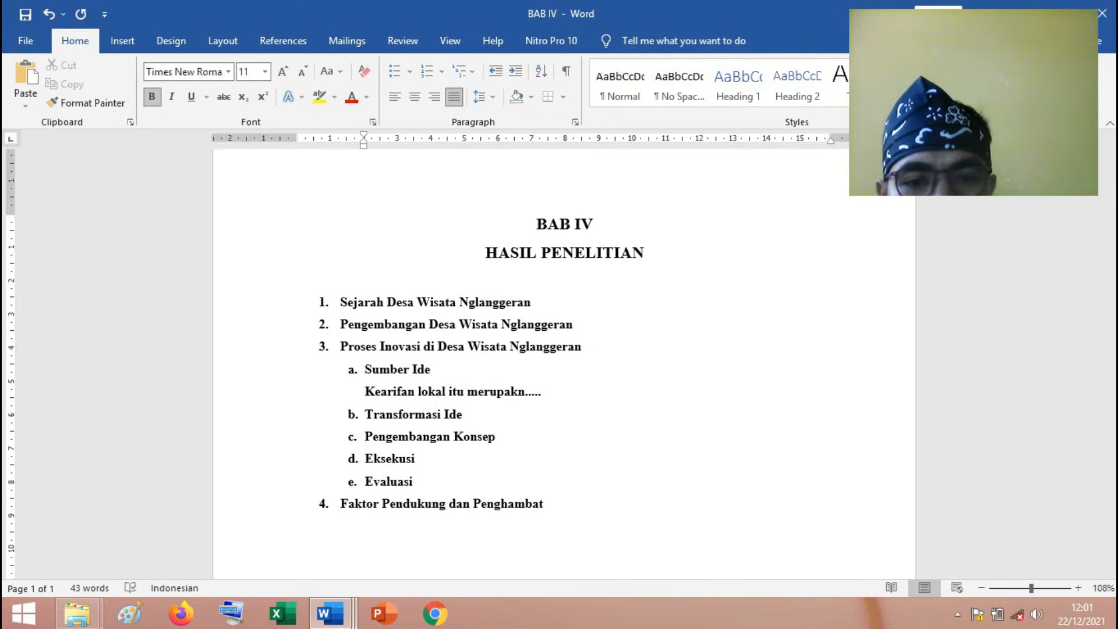
key("Return")
key("BackSpace")
key("BackSpace")
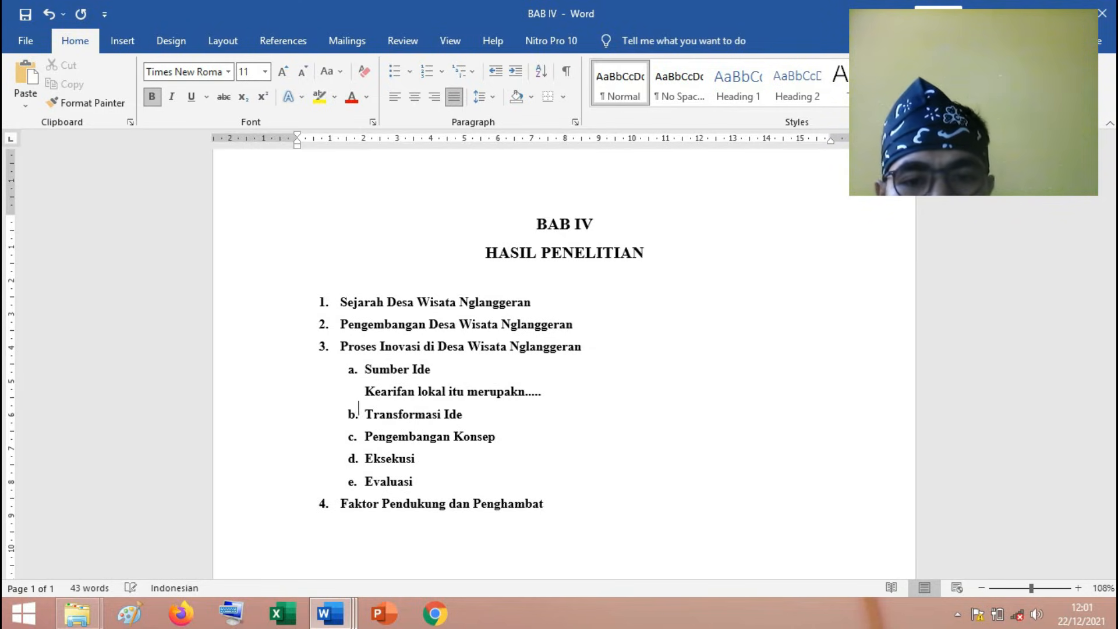
Continue the "Sumber Ide" text with "DWN membuat paket wisata berbasis kearifan lokal atau melihat potensi utama yang dimiliki oleh masyarat".
type("DWN")
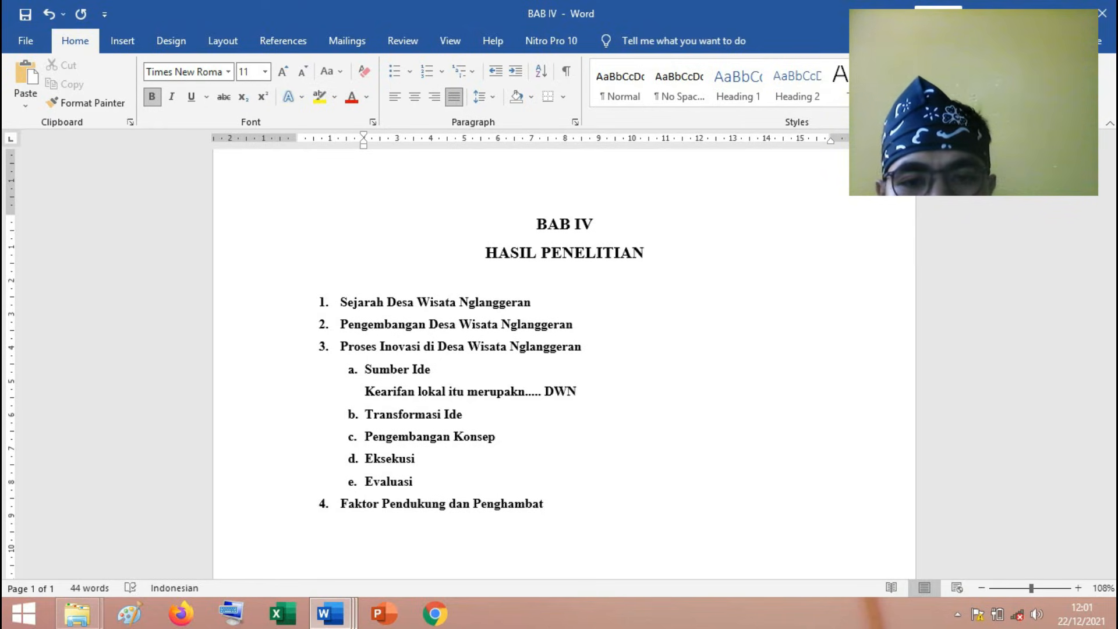
type(" m")
type("enga")
type("buat paket wis")
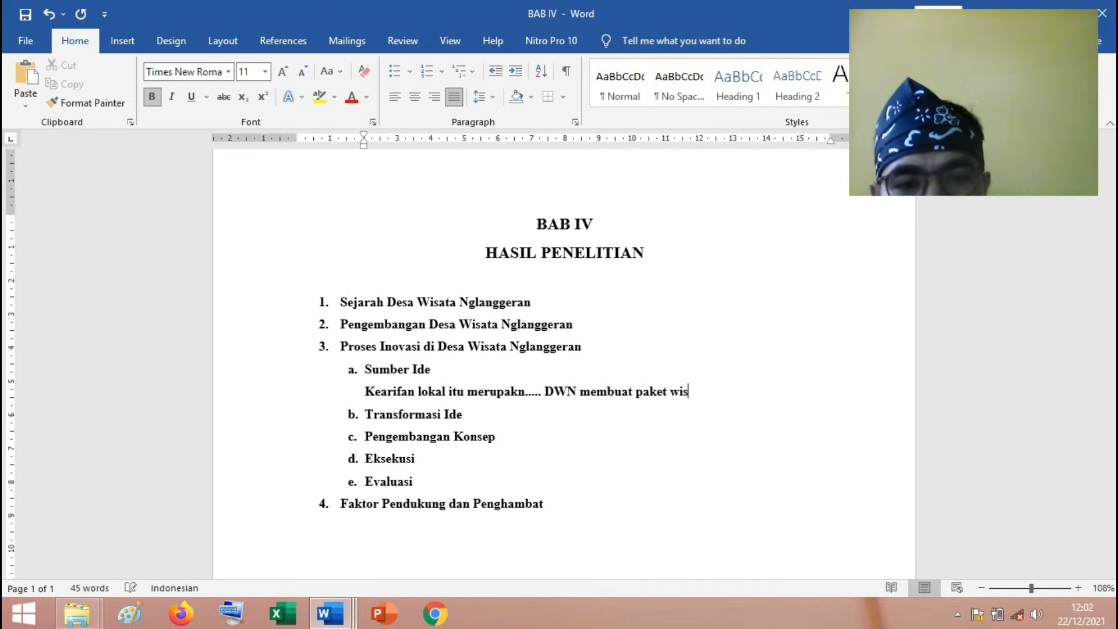
type("ata berba")
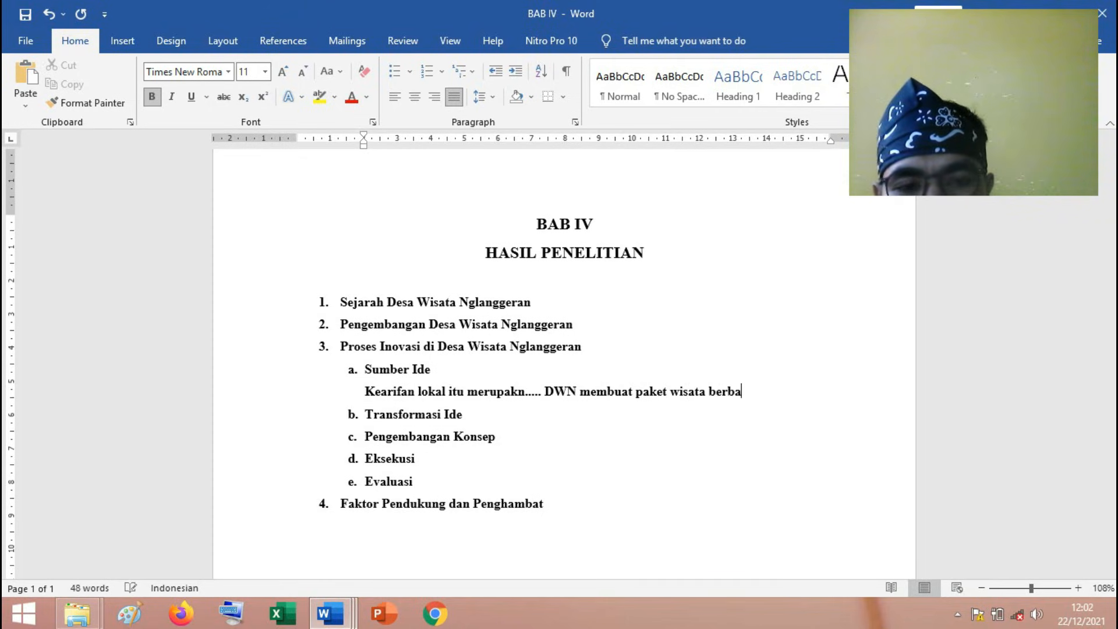
type("sis kear")
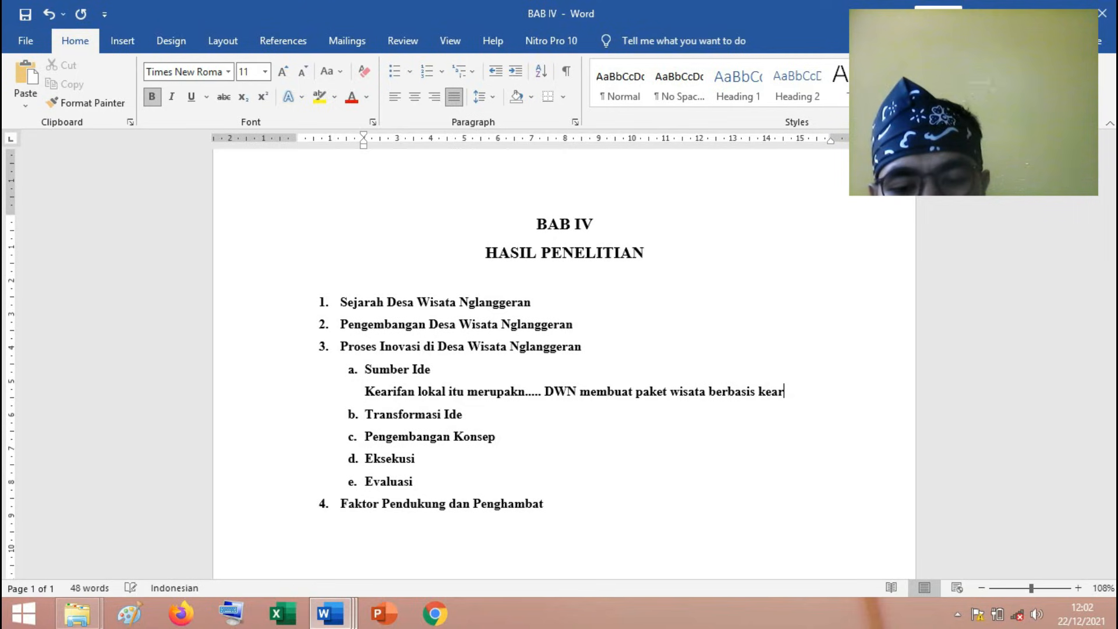
type("ifan lokal ata")
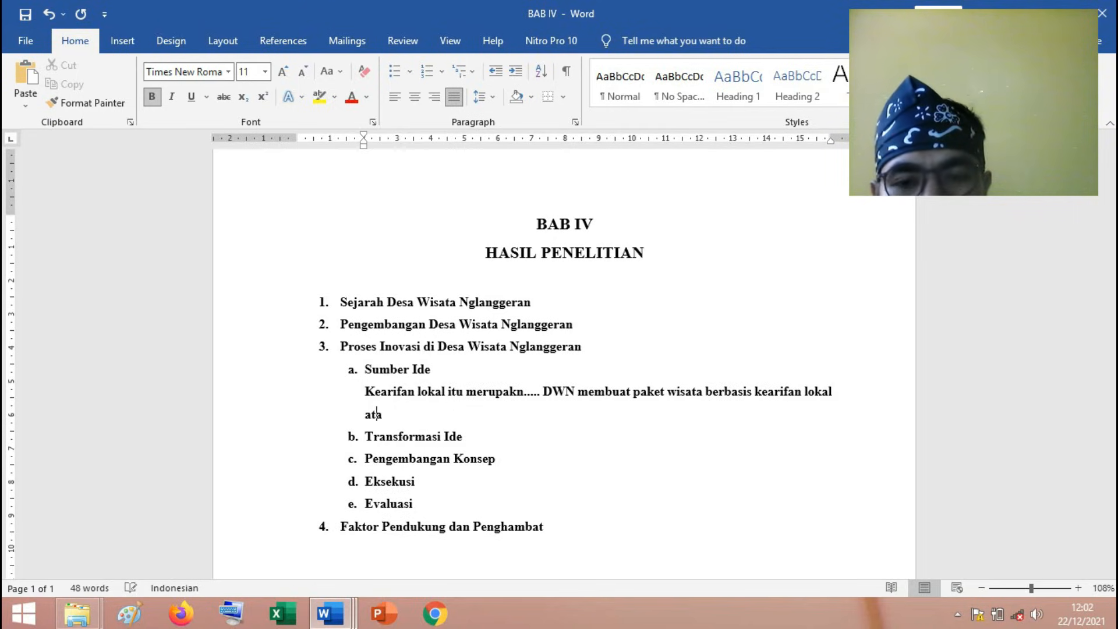
type("u melihat p")
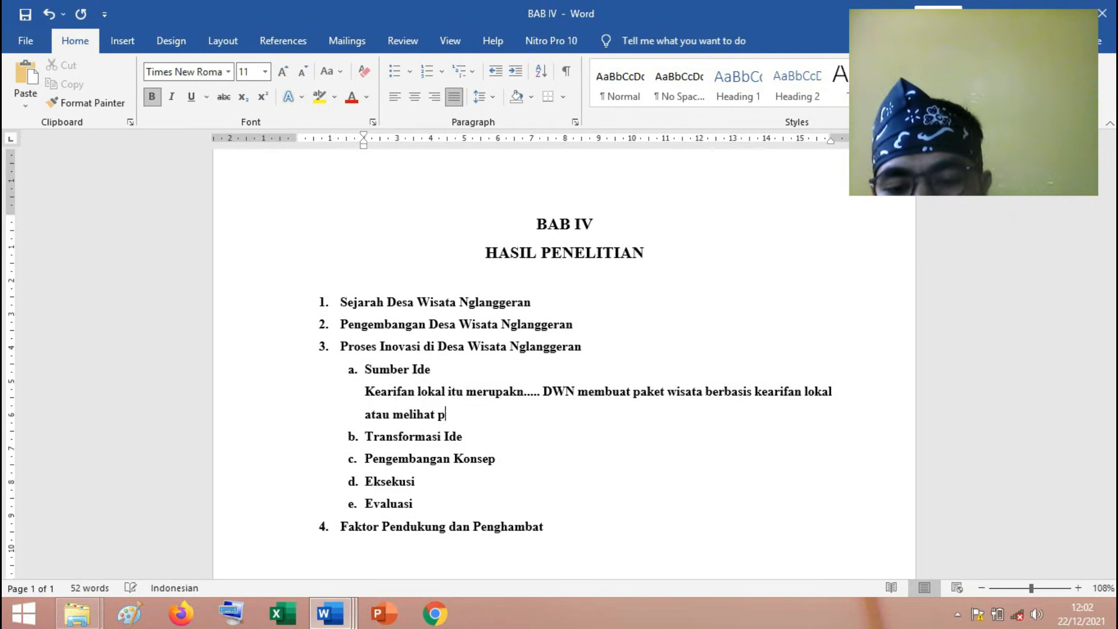
type("otensi utama")
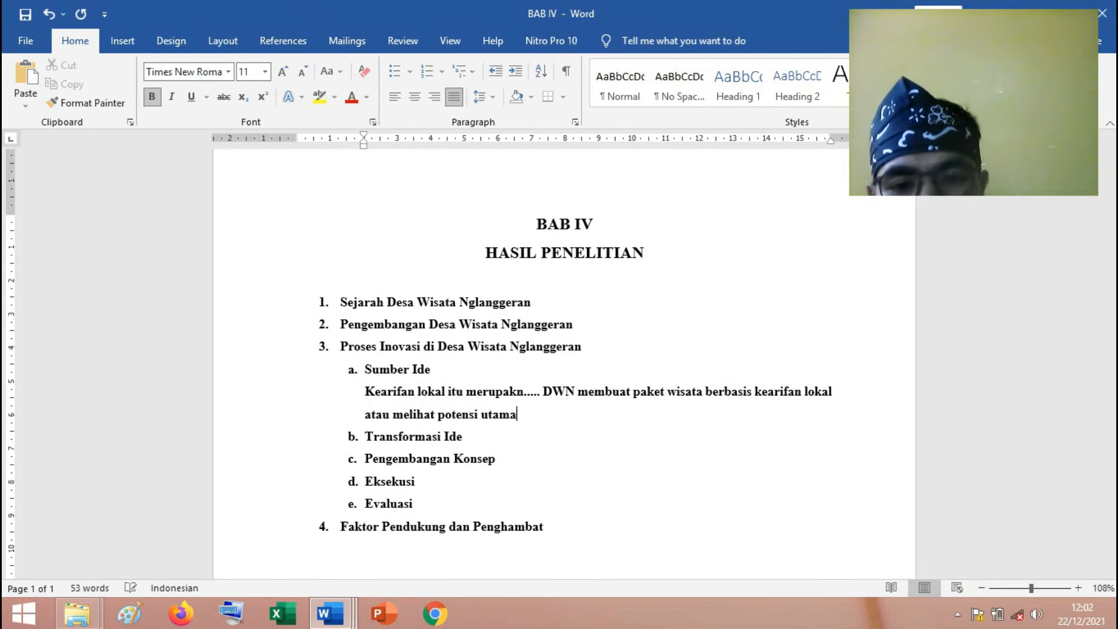
type(" yang dimilik")
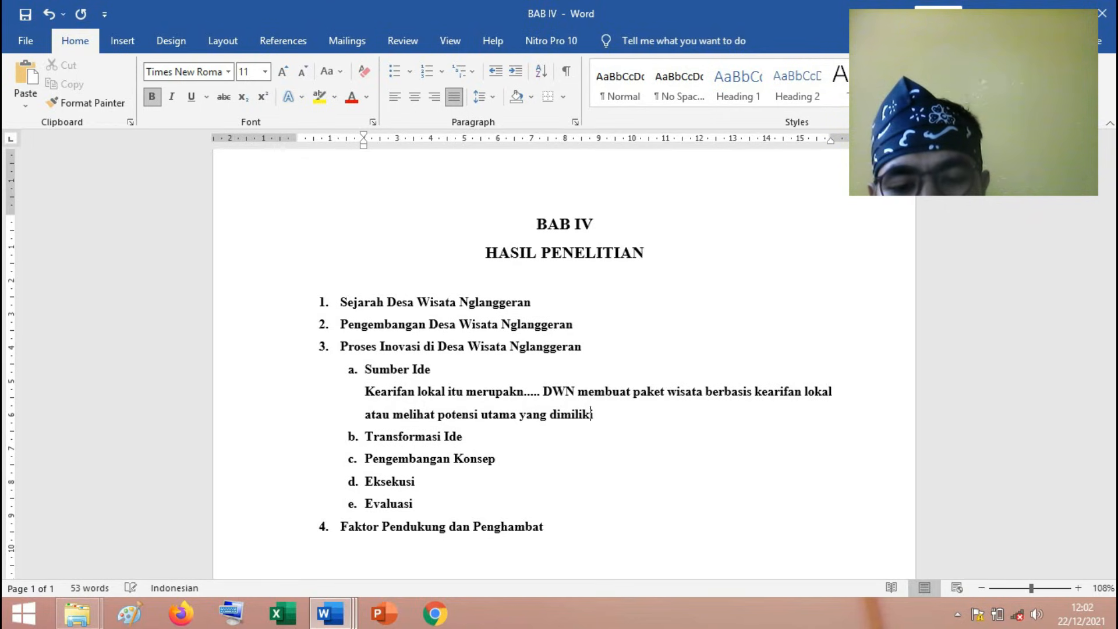
type("i oleh masyarat.")
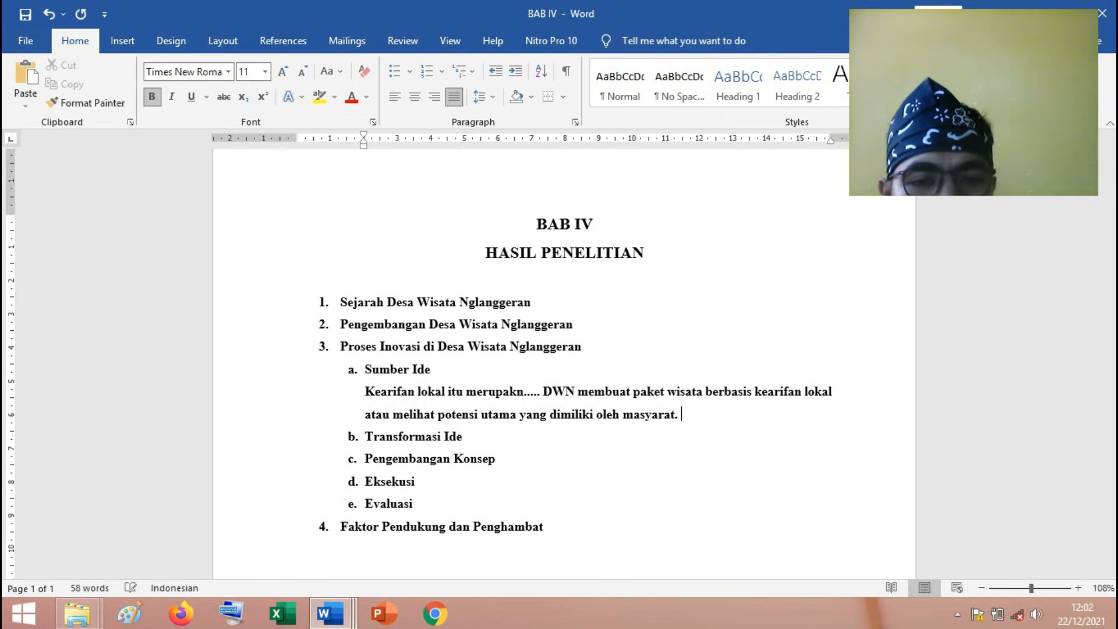
type(" Ini dijelask")
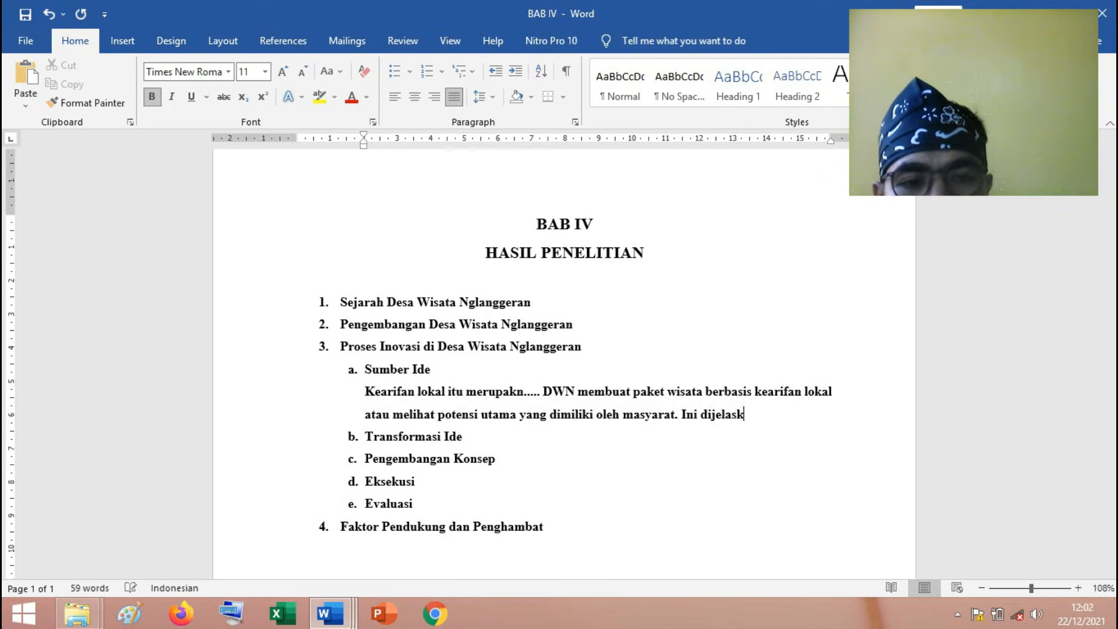
type("an oleh SG")
End that sentence, add "Ini dijelaskan oleh SG", and start a new line below it for the quotation.
key("Return")
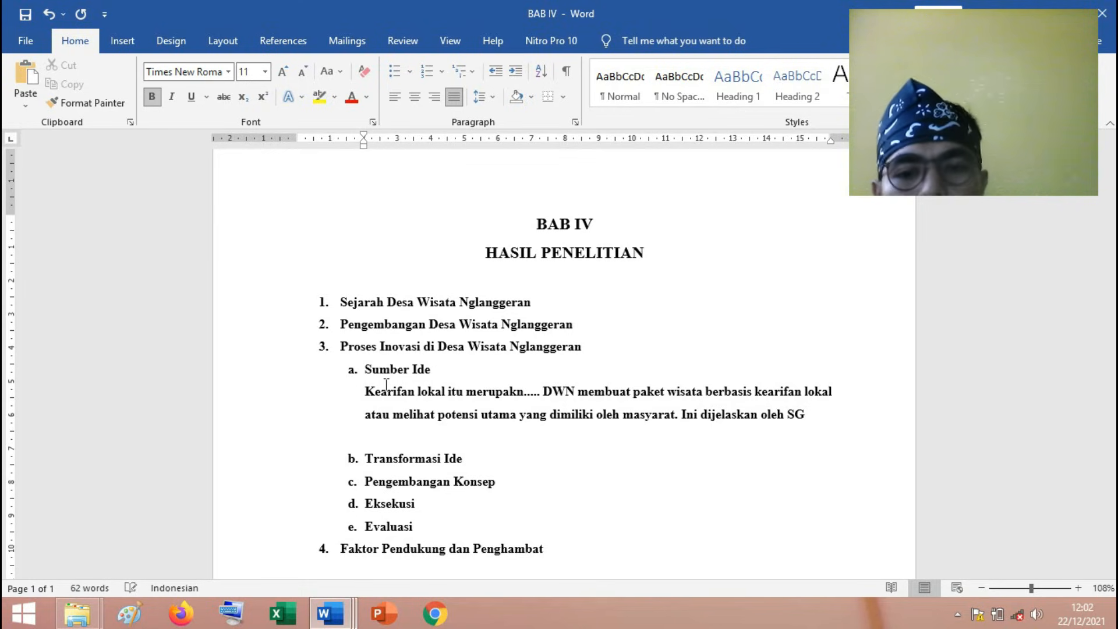
Copy SG's livestock quotation ("setiap dusun ada ternak...") from the Axial Coding table and paste it below "Ini dijelaskan oleh SG" in BAB IV.
scroll(386, 385, "up", 1)
left_click(331, 613)
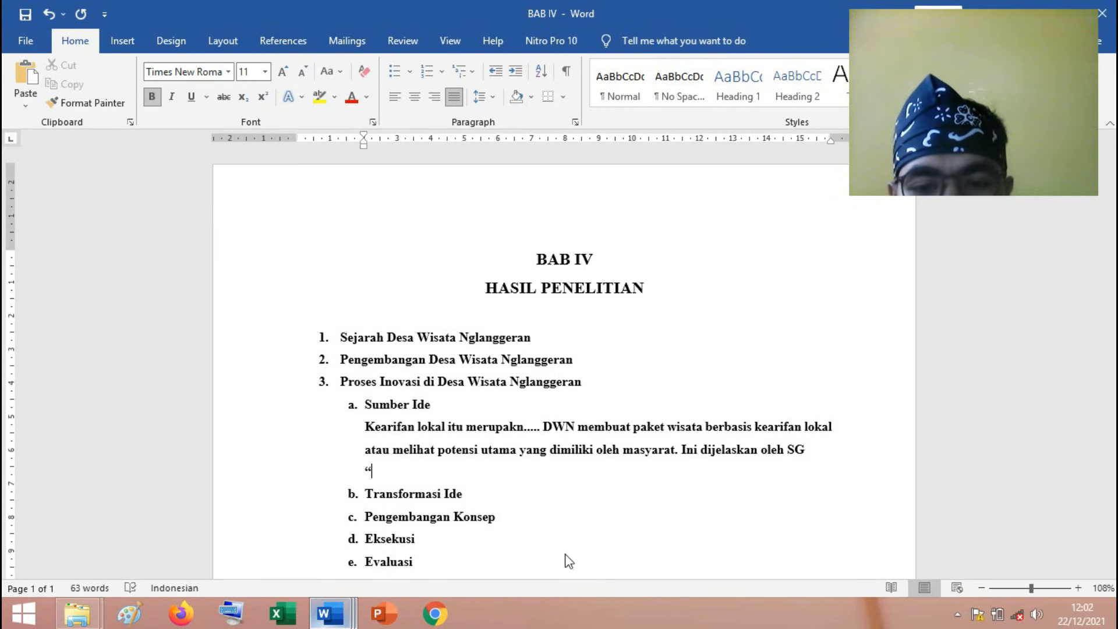
left_click(361, 532)
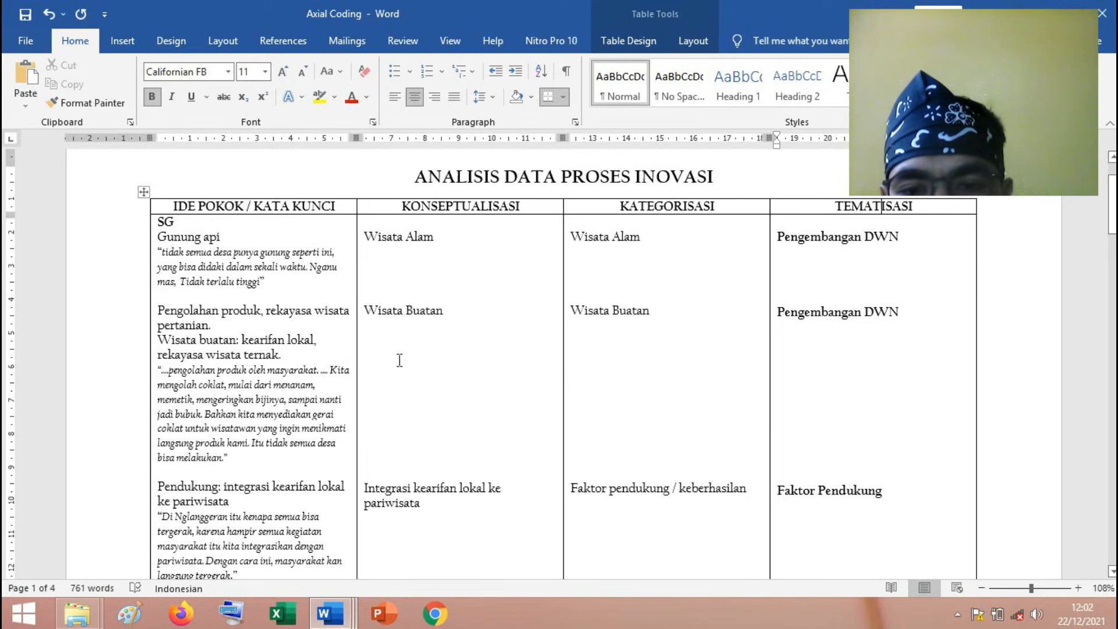
scroll(400, 360, "down", 3)
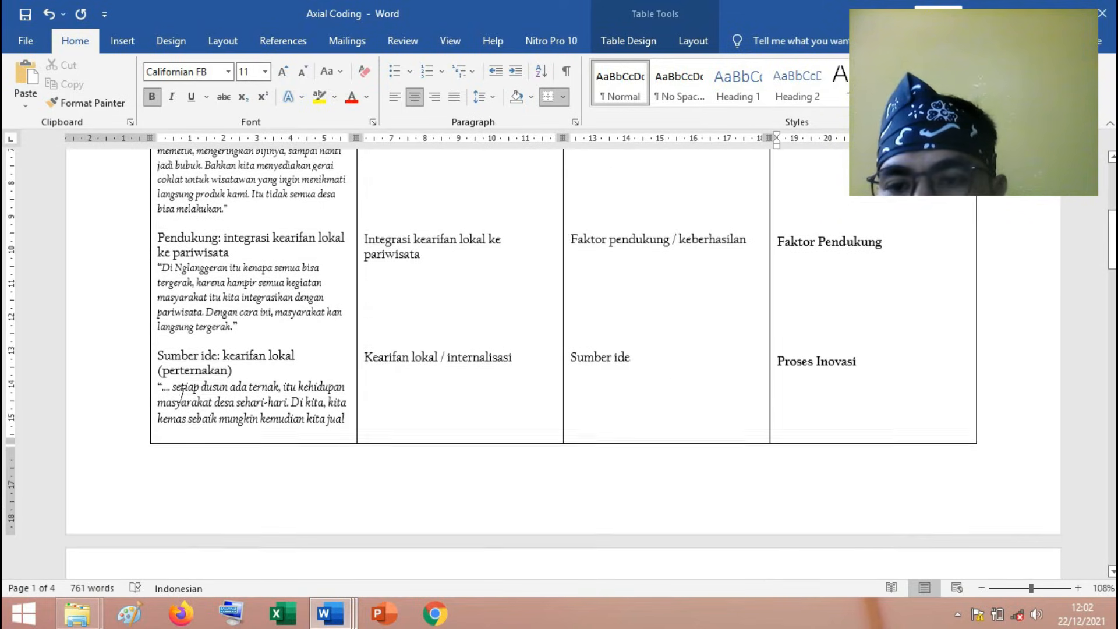
scroll(180, 394, "down", 3)
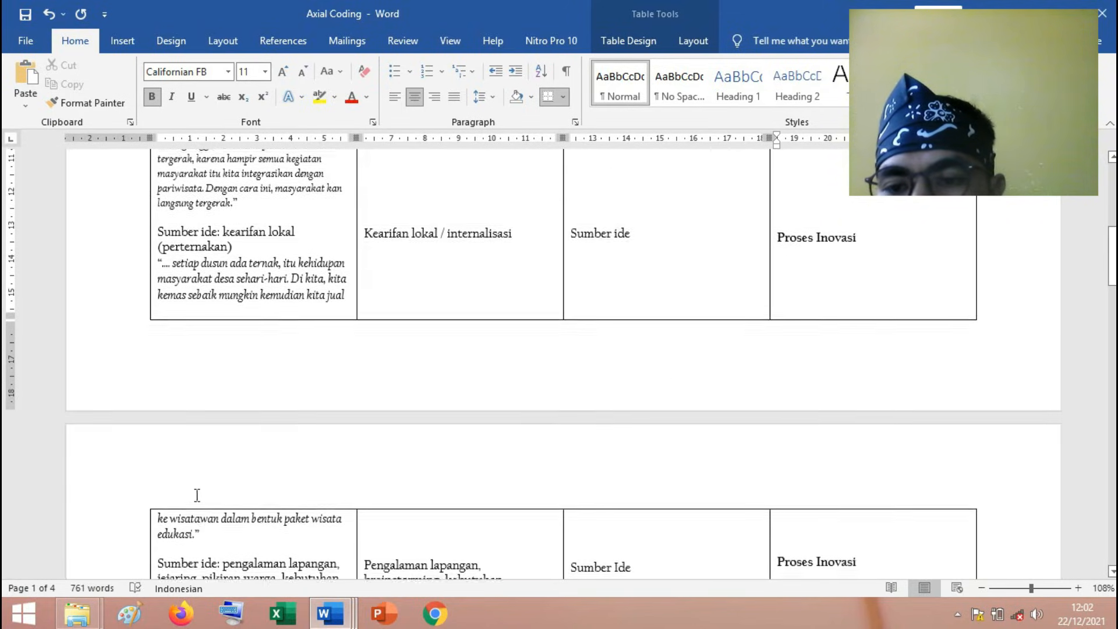
scroll(195, 483, "down", 1)
left_click_drag(199, 447, 166, 186)
left_click(200, 512)
type("\".... setiap dusun ada ternak, itu kehidupan masyarakat desa sehari-hari. Di kita, kita kemas sebaik mungkin kemudian kita jual ke wisatawan dalam bentuk paket wisata edukasi.\"")
Indent both lines of the pasted SG quotation under the "Sumber Ide" text.
left_click(297, 469)
key("Tab")
left_click(292, 490)
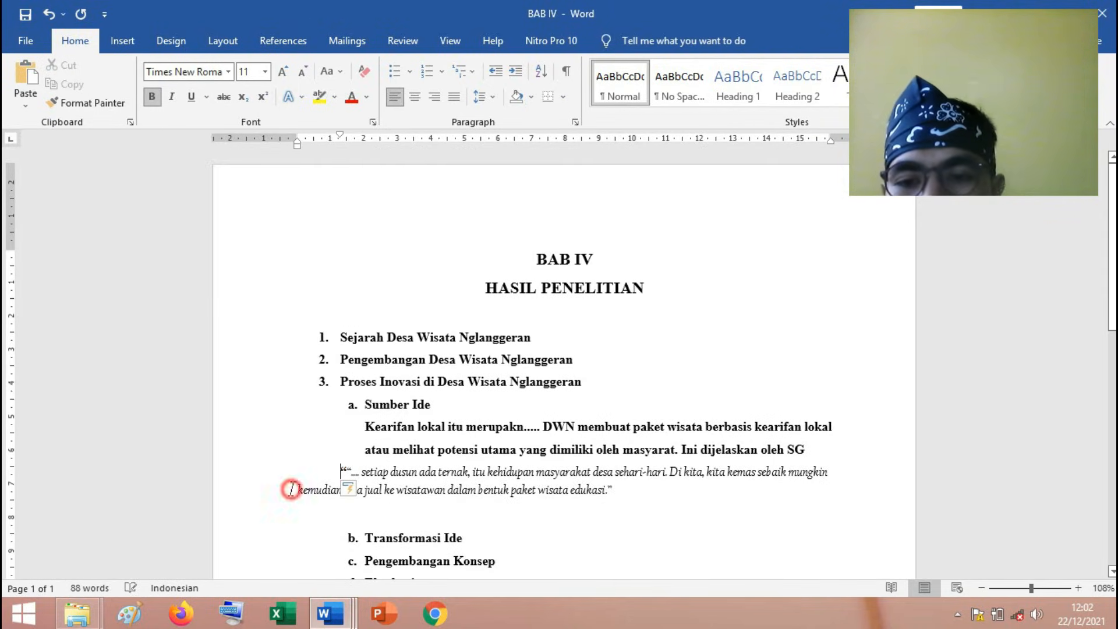
key("Tab")
key("Tab")
left_click(343, 470)
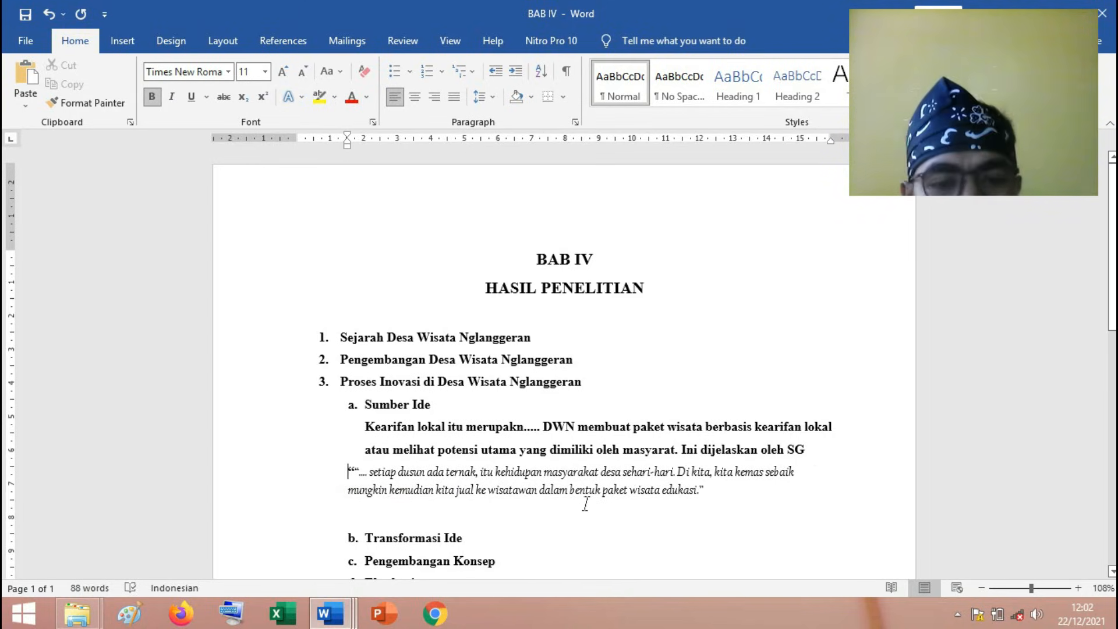
Add a paragraph below the quotation reading "Bukan hanya paket ternak yang dimiliki oleh DWN yang berasal dari kearifan lokal".
left_click(727, 489)
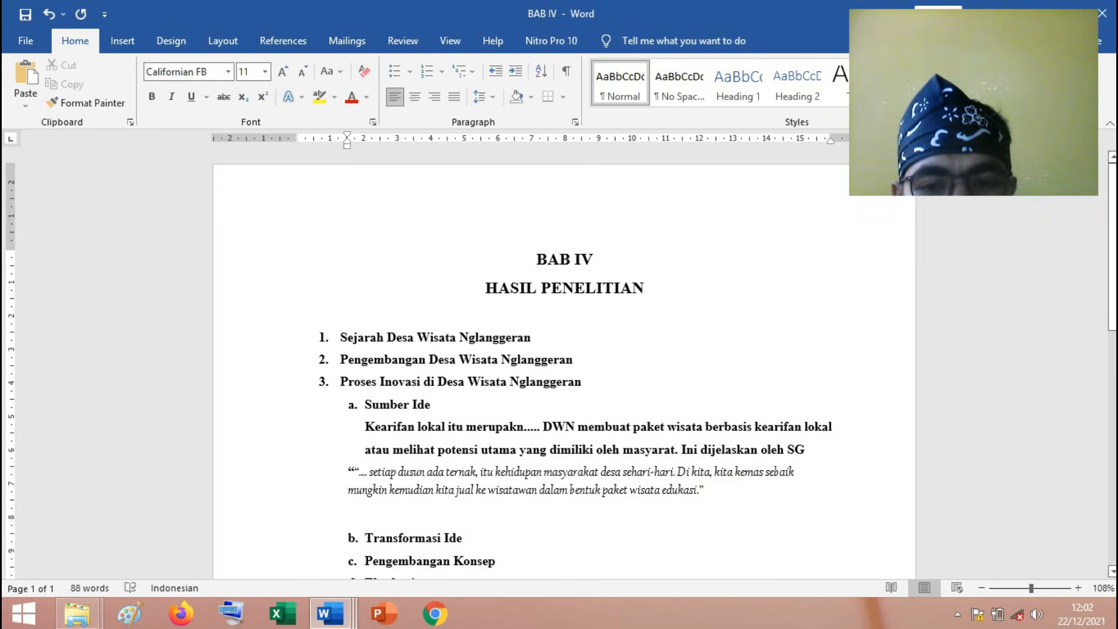
key("Return")
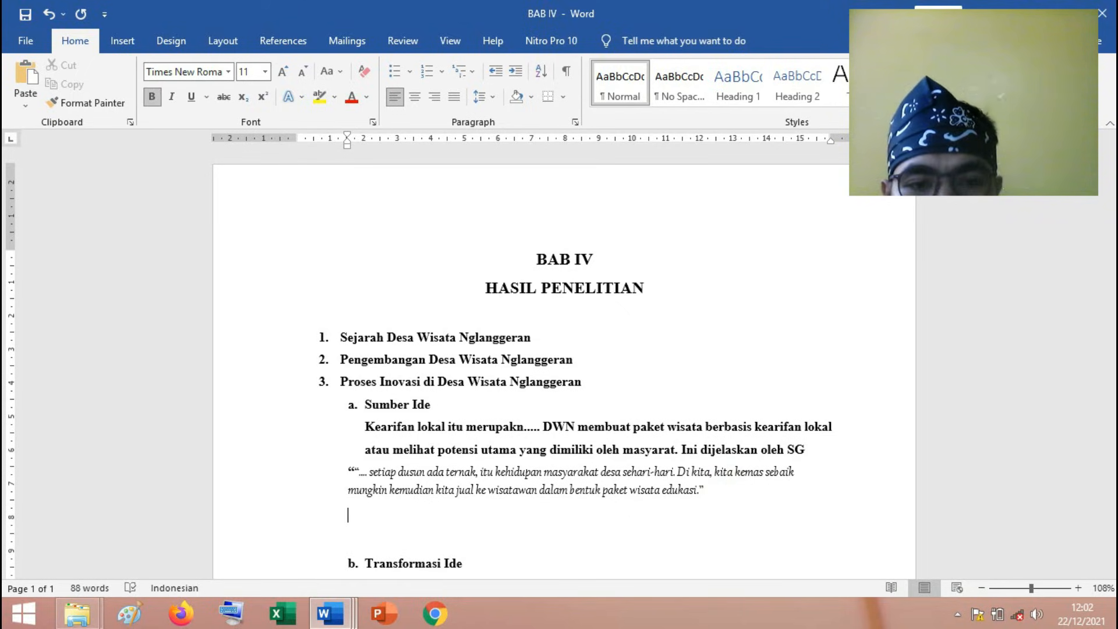
type("Bukan")
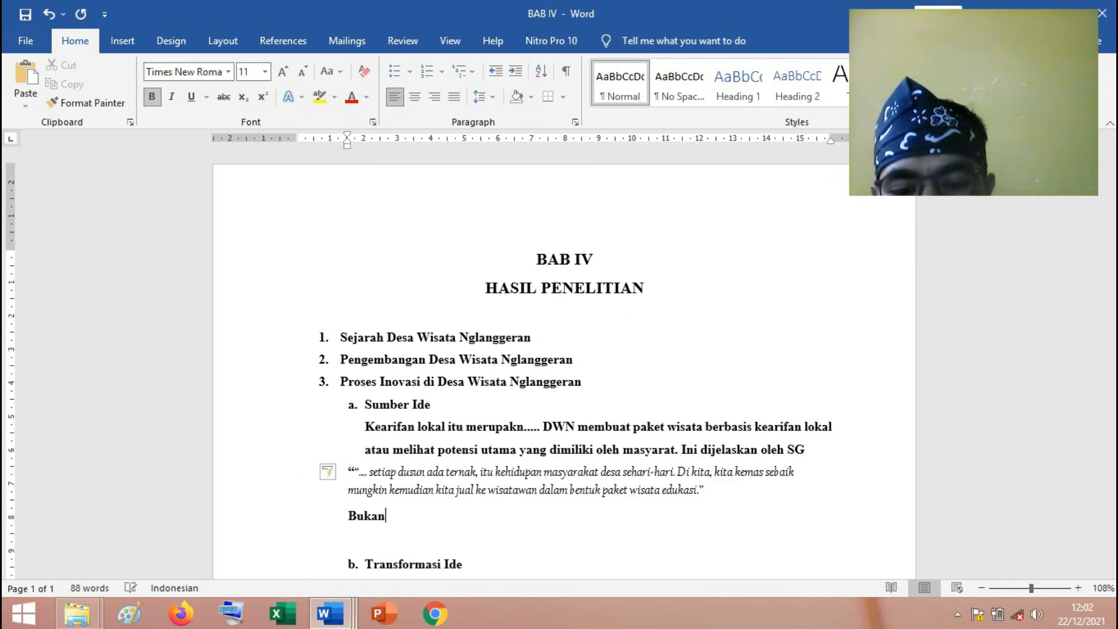
type(" hanya paket ternak")
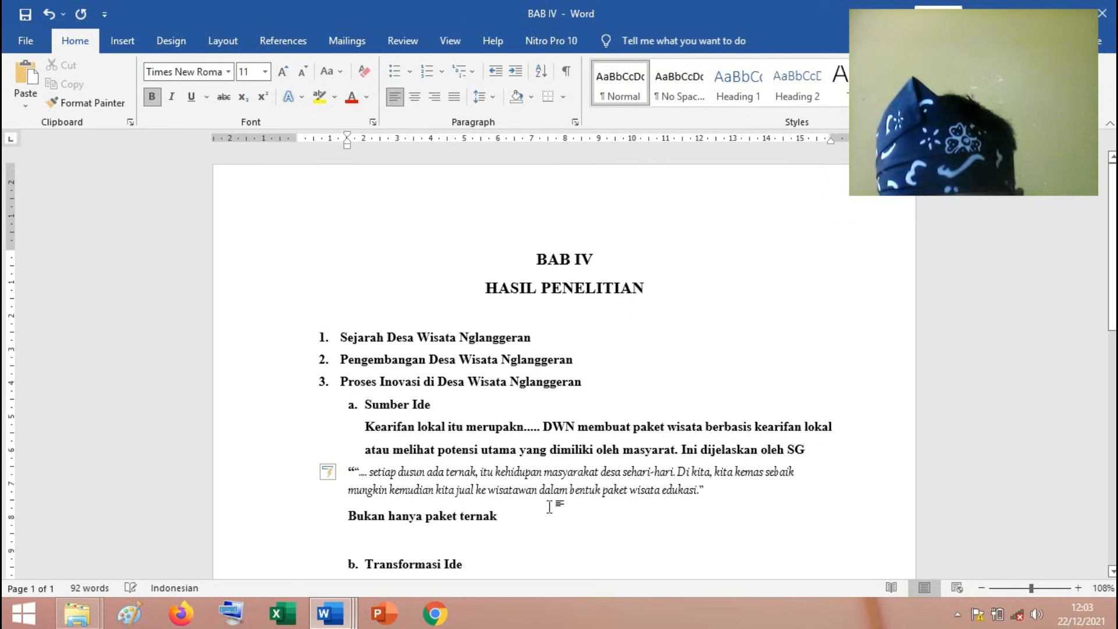
type(" yang dimiliki oleh ")
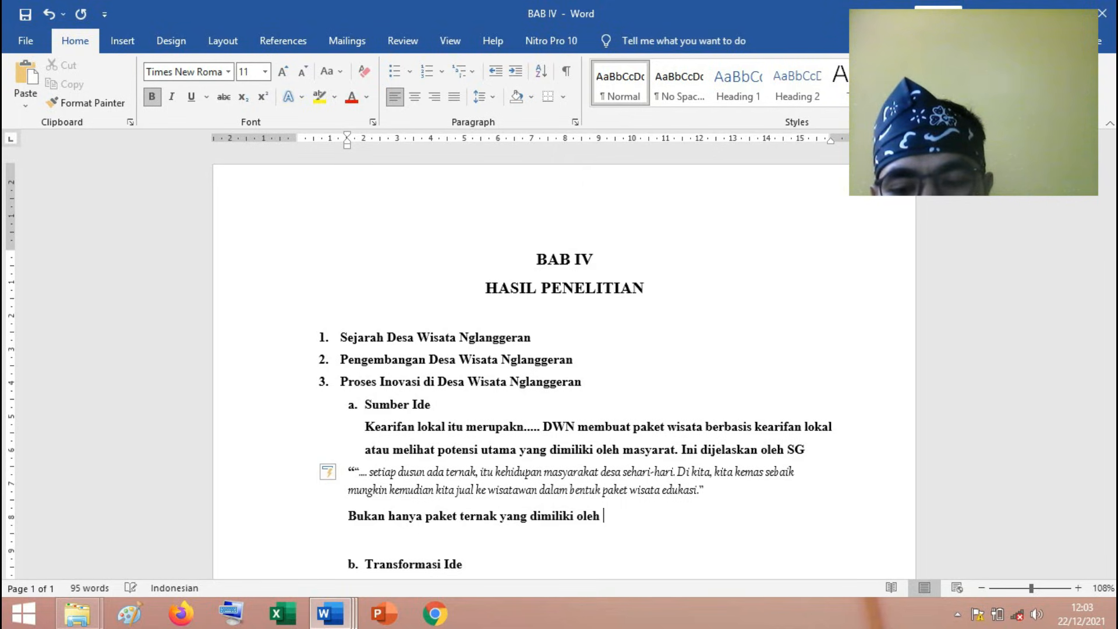
type("DWN yang berasal dari")
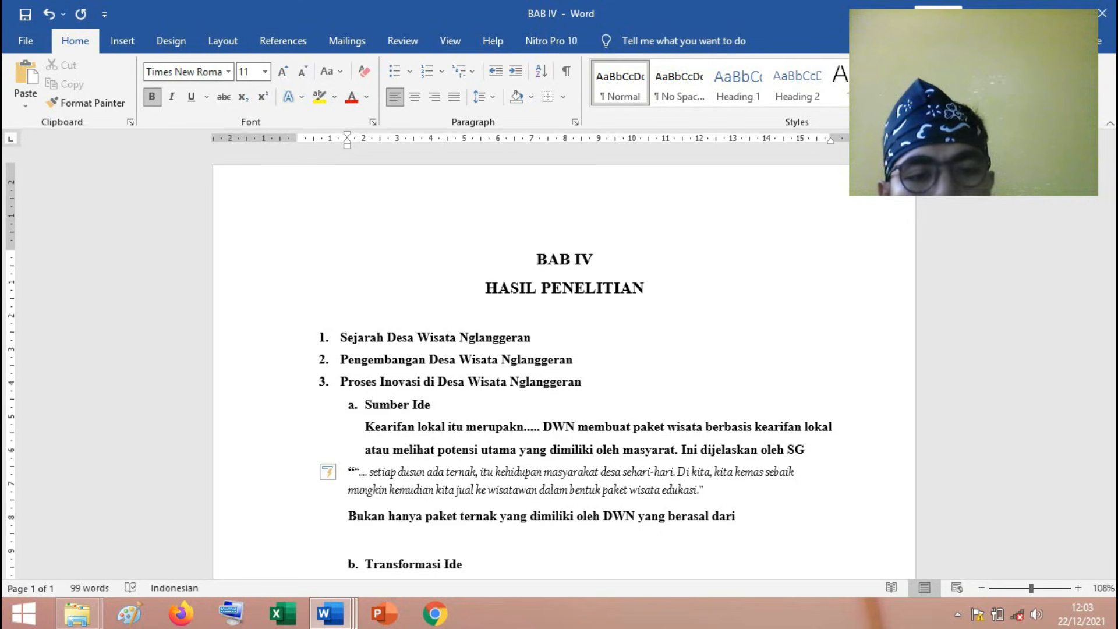
type(" kear")
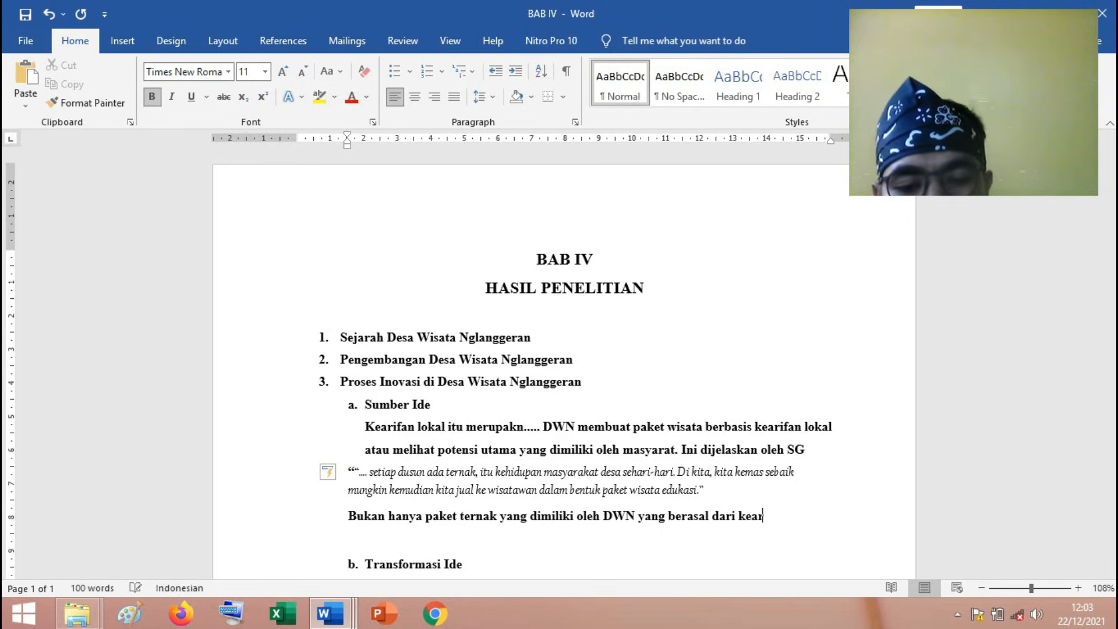
type("ifan lokal")
type(". MSD ")
type("juga menh")
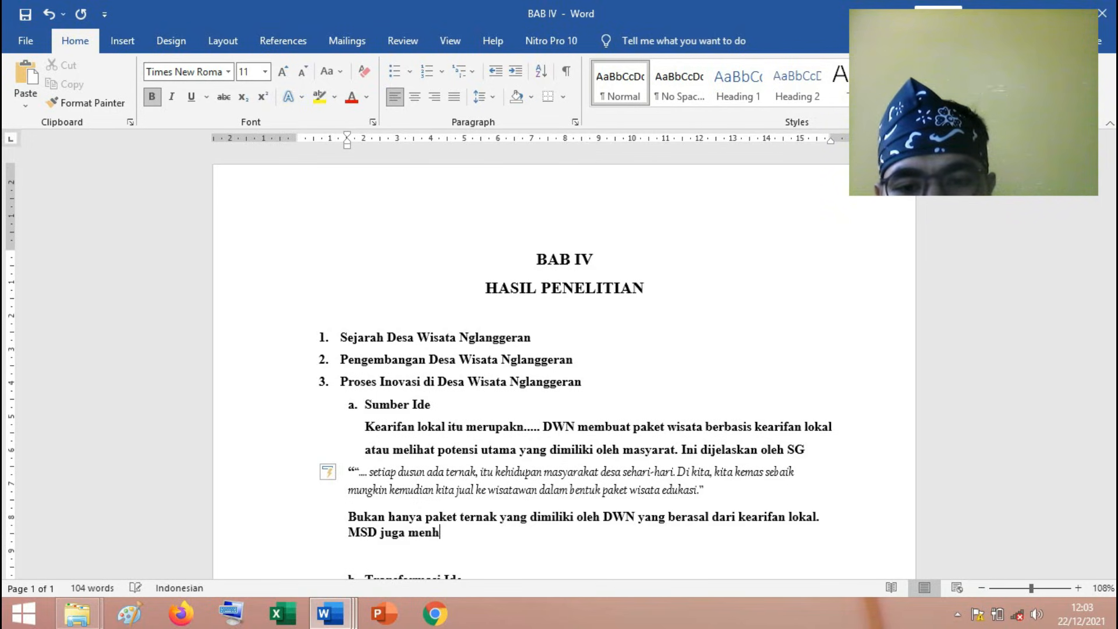
type("jlask")
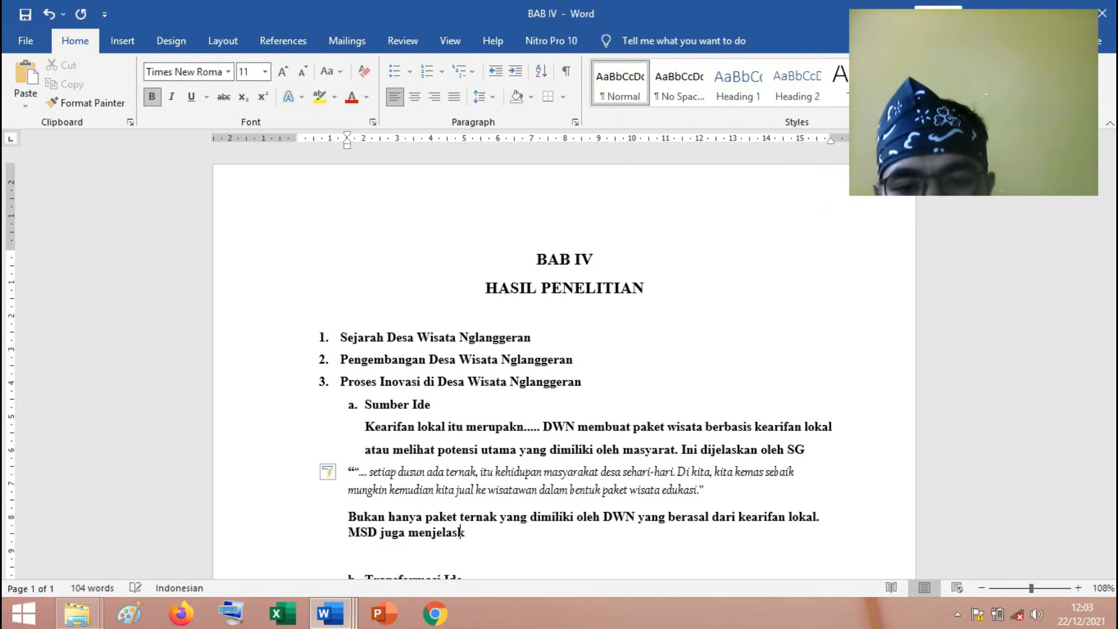
type("an seperti pertanian,")
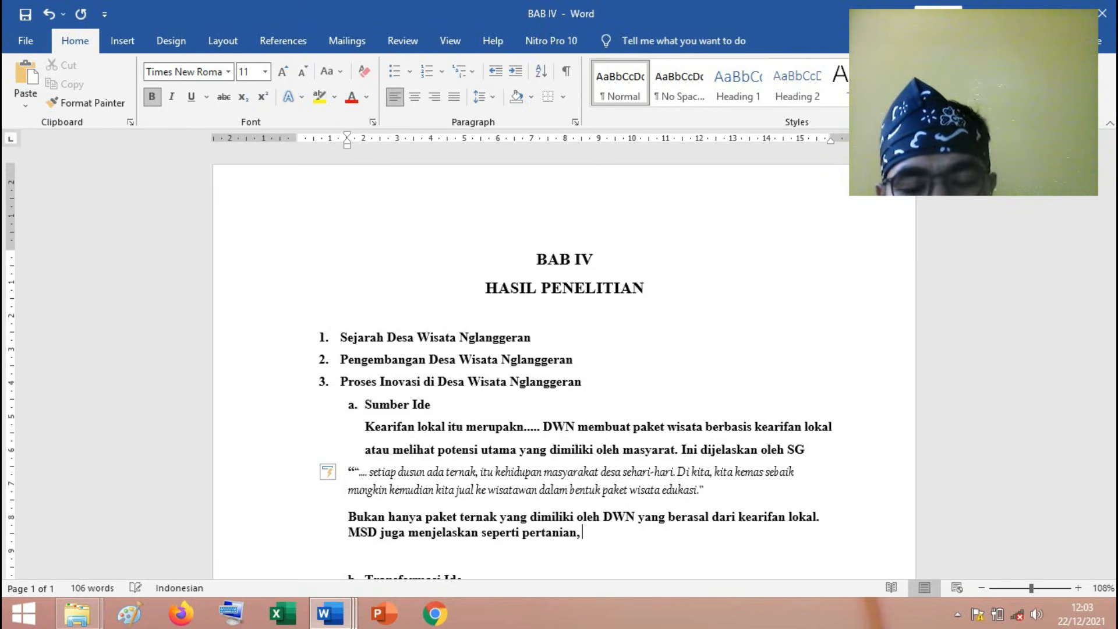
type(" olah produk dan")
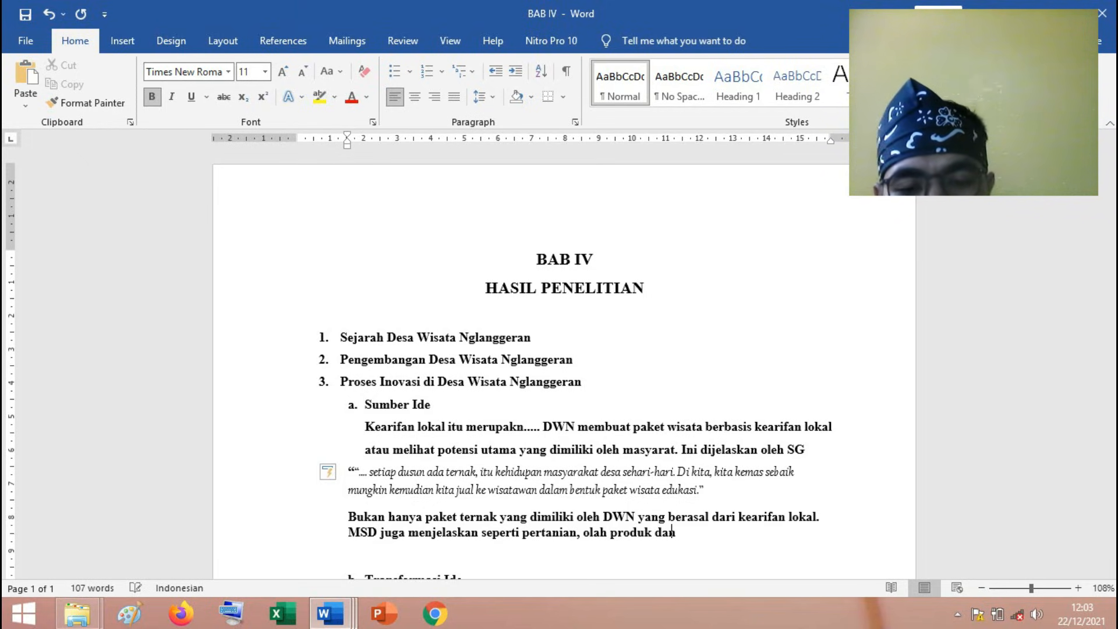
type(" laina")
Continue the paragraph with "MSD juga menjelaskan seperti pertanian, olah produk dan lain-lain.".
key("BackSpace")
key("BackSpace")
type("-lain.")
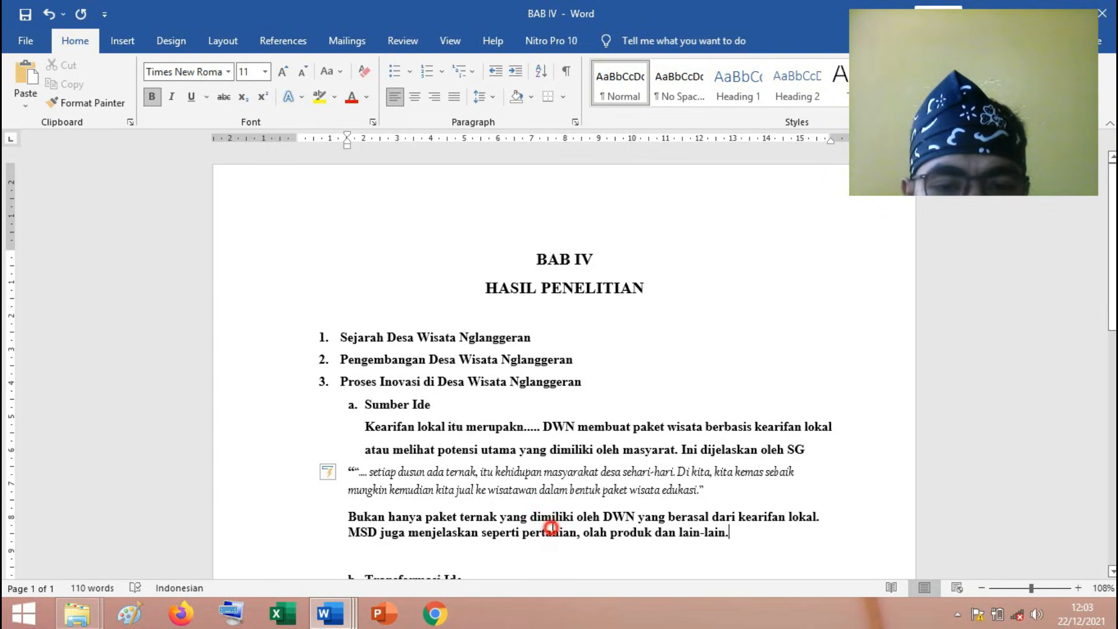
Review the SG quotation together with the explanatory paragraph written below it.
left_click_drag(702, 489, 399, 473)
left_click(734, 532)
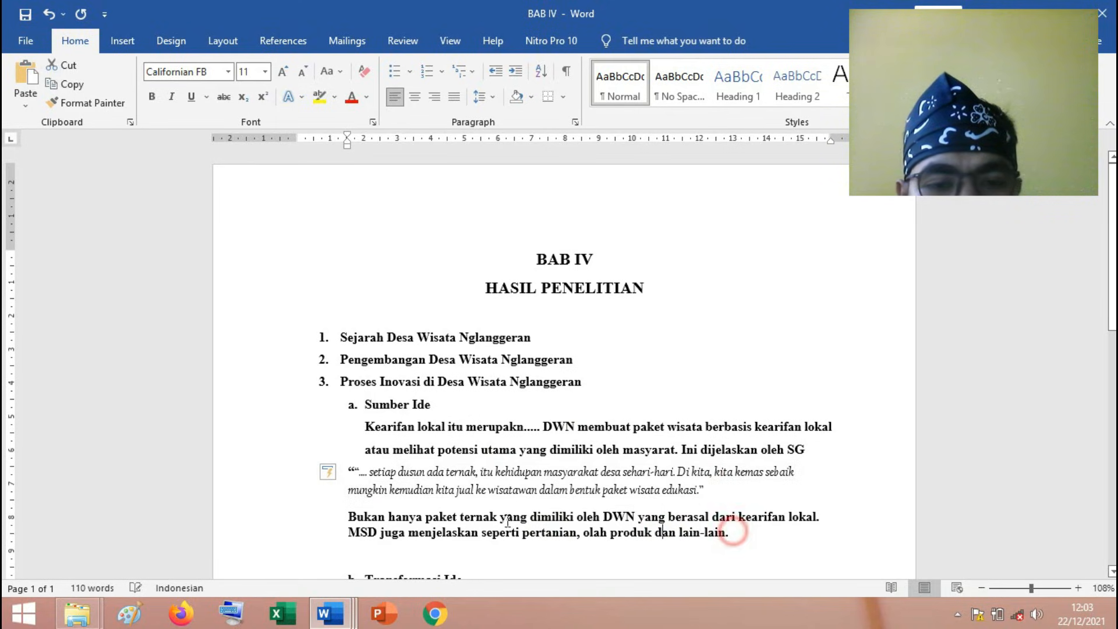
triple_click(360, 516)
left_click(716, 489)
left_click(527, 525)
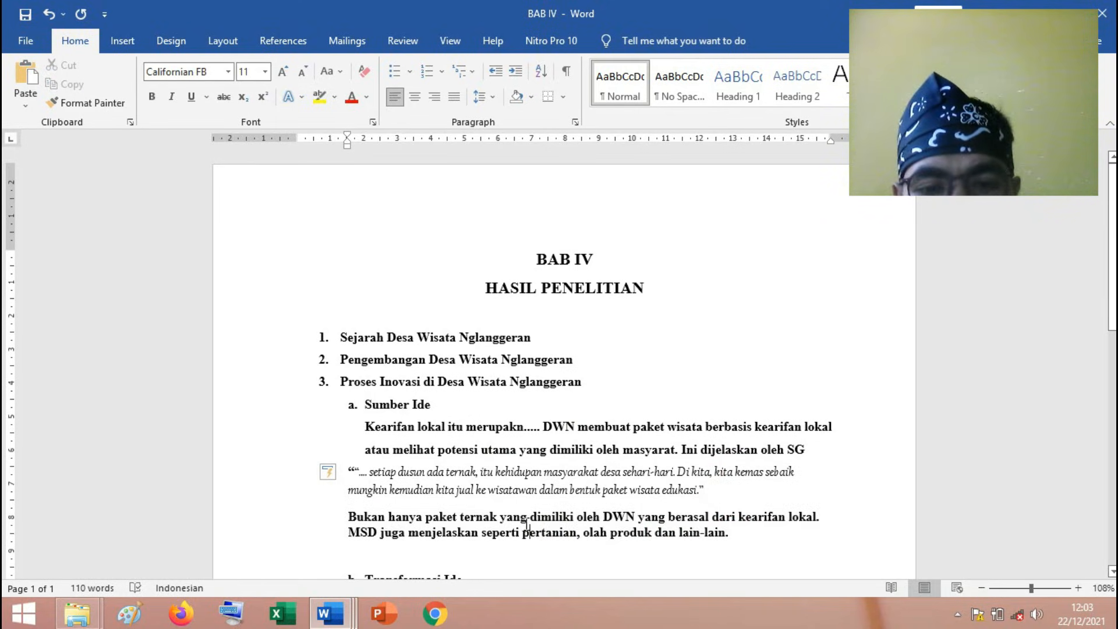
Open the "Open Coding - Proses Inovasi - SG" document and review the highlighted transcript passages against their main ideas.
left_click(331, 615)
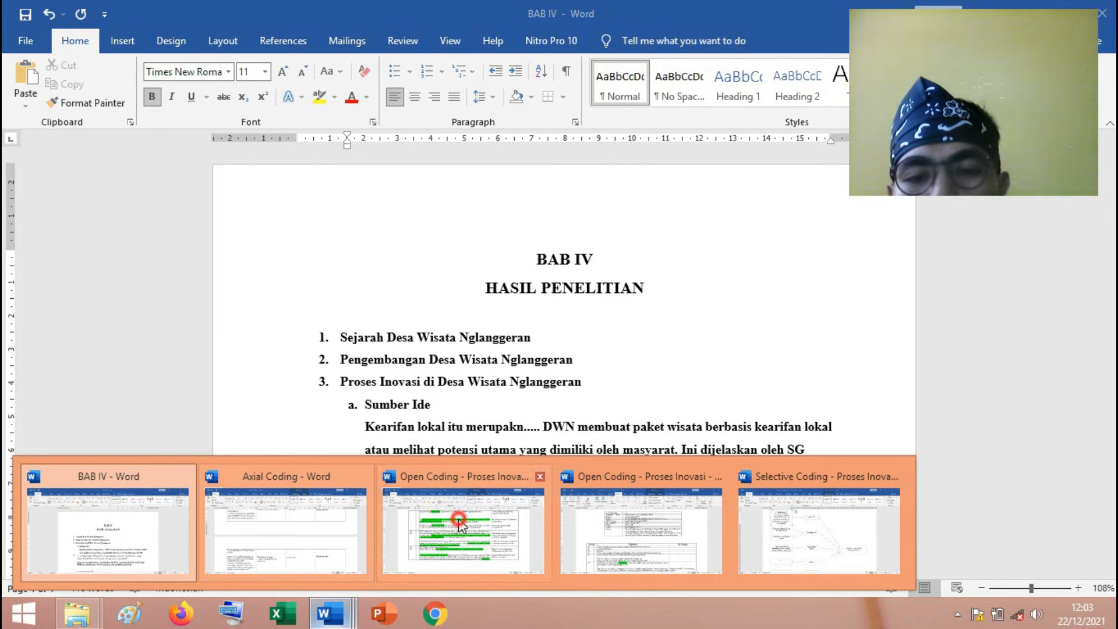
left_click(460, 518)
scroll(597, 358, "down", 1)
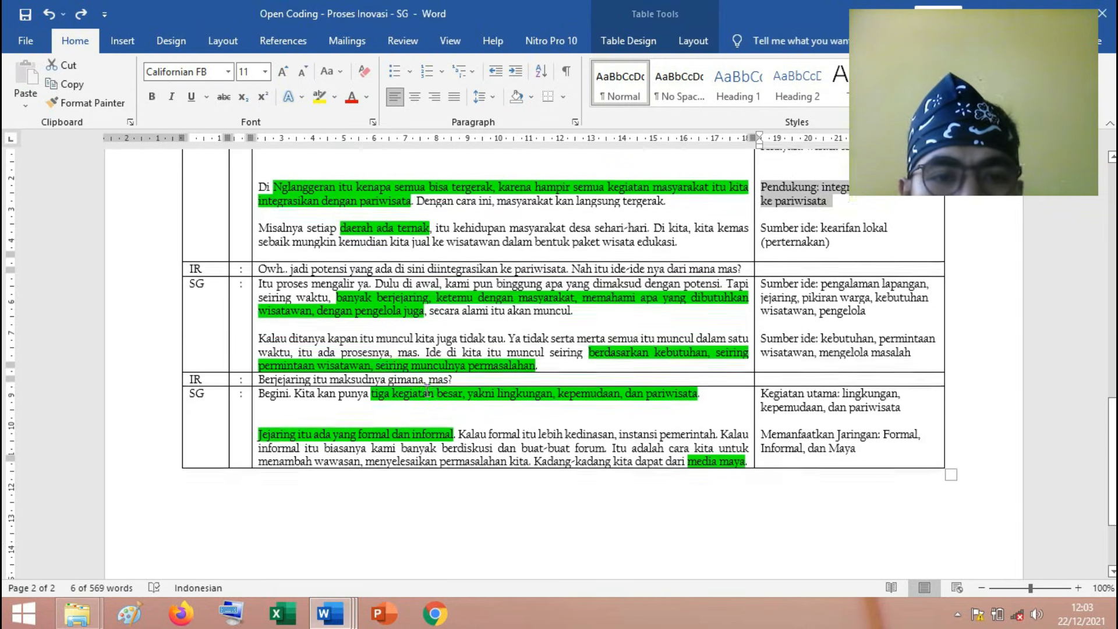
scroll(600, 354, "up", 1)
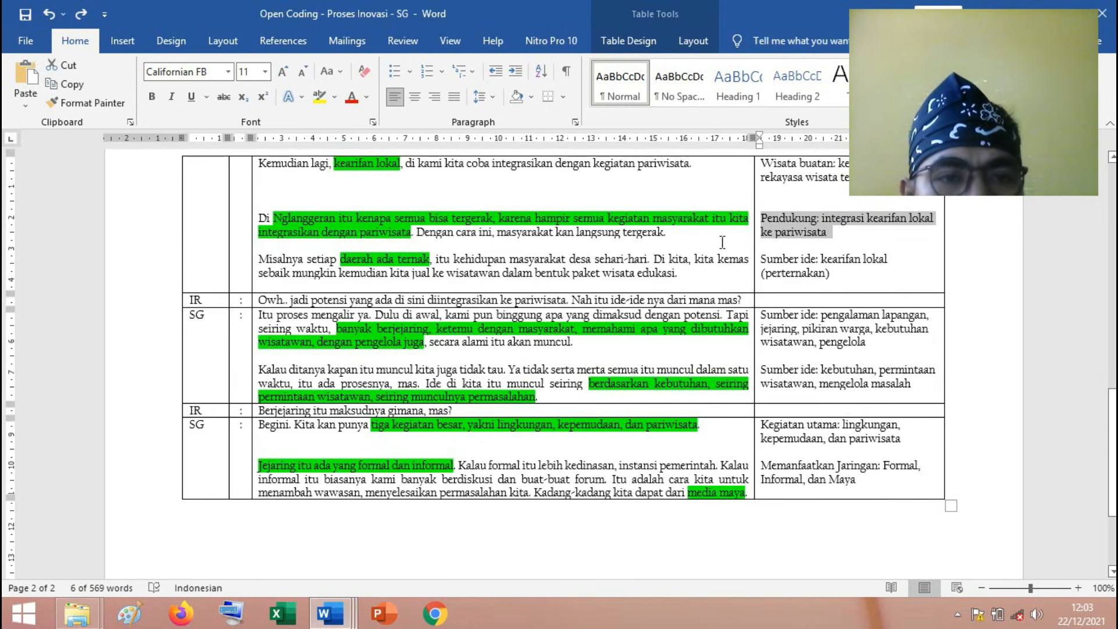
left_click(827, 181)
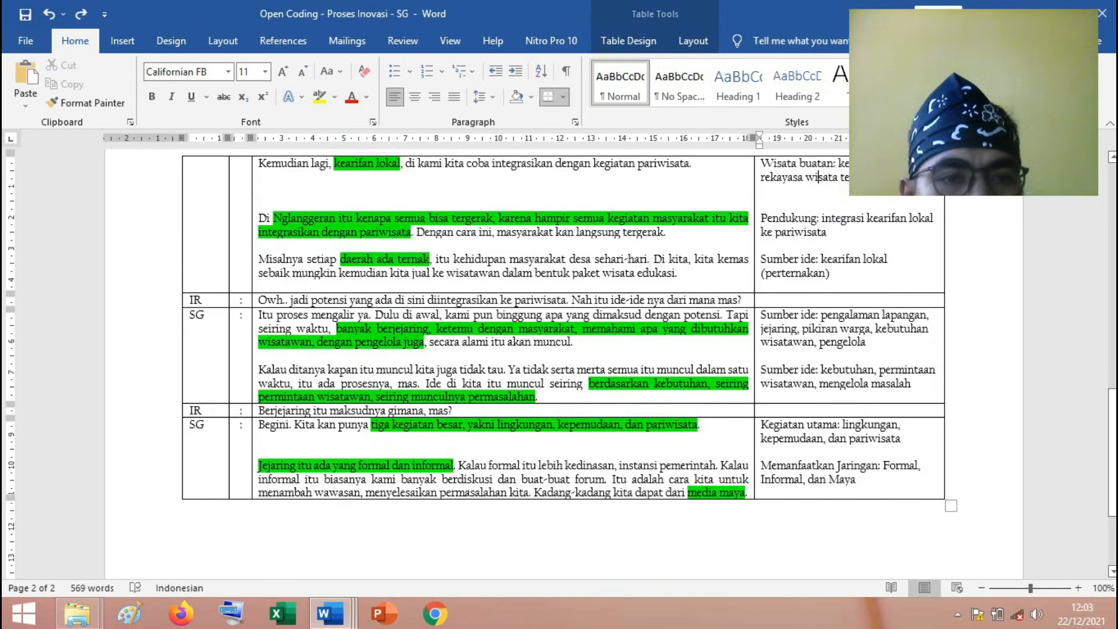
scroll(831, 292, "down", 1)
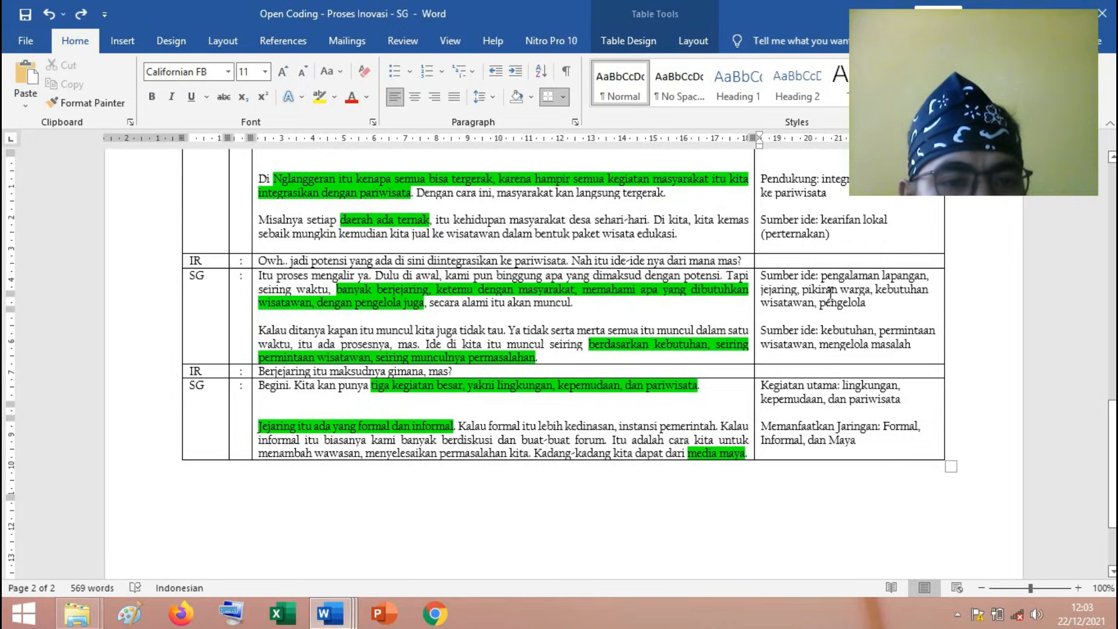
scroll(830, 293, "up", 2)
scroll(830, 292, "up", 4)
Return to BAB IV and mark the text from "Sejarah Desa Wisata Nglanggeran" through "lain-lain", then call up the other open documents.
mouse_move(372, 567)
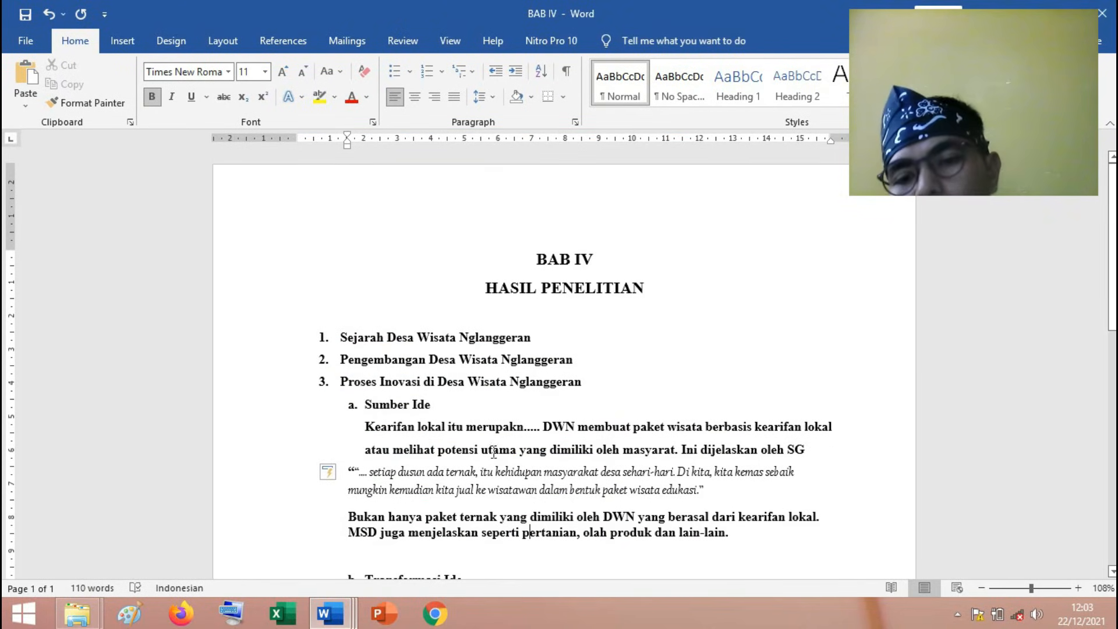
mouse_move(333, 623)
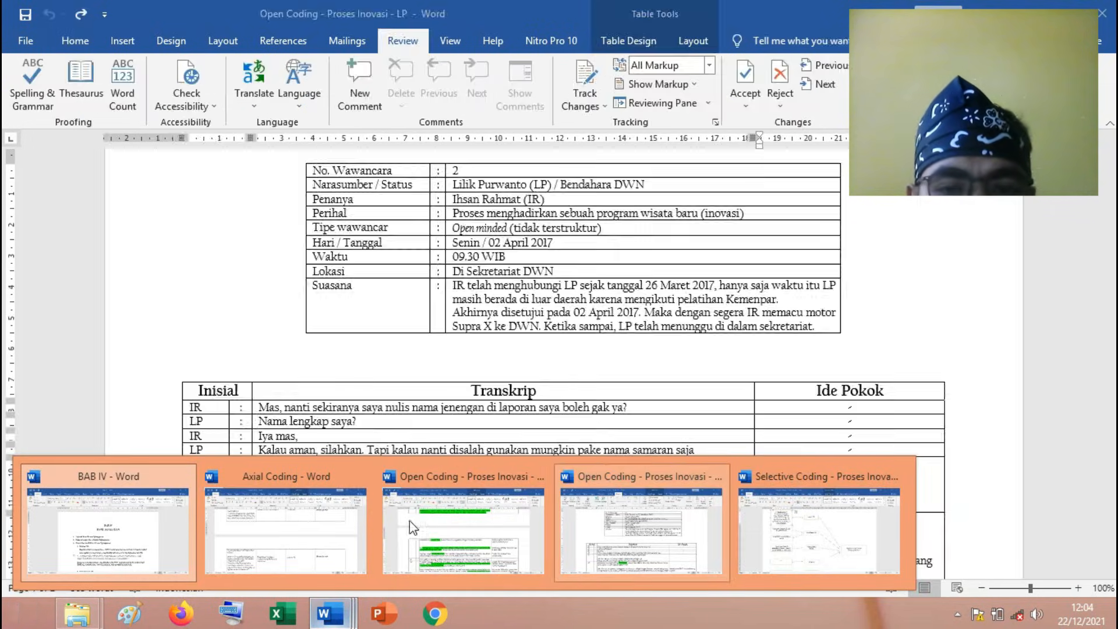
left_click(549, 449)
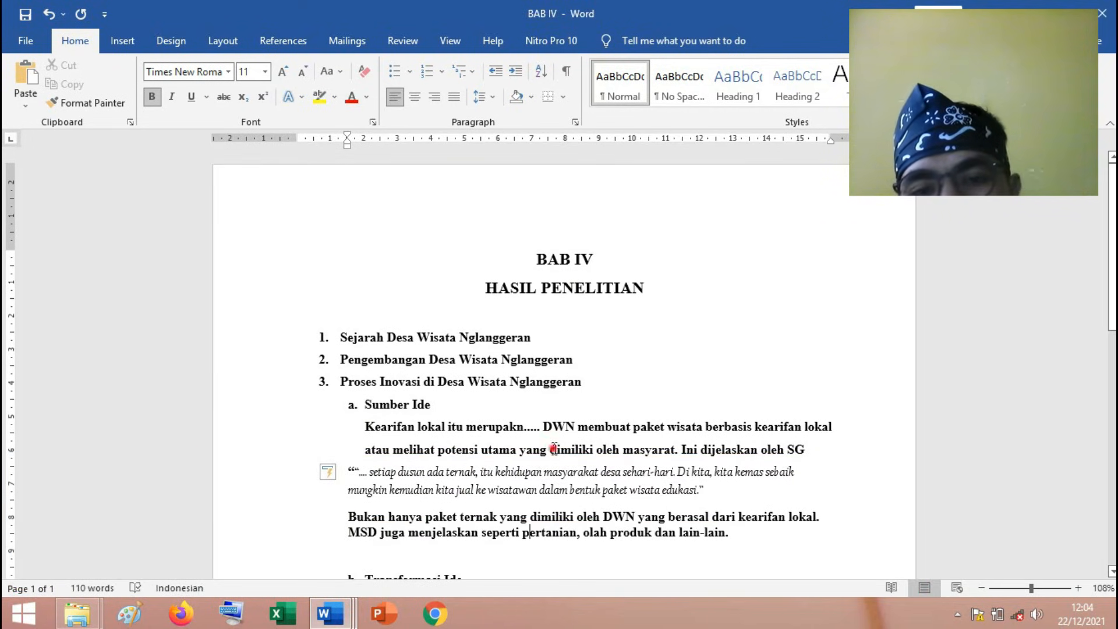
left_click_drag(741, 533, 340, 337)
left_click(350, 618)
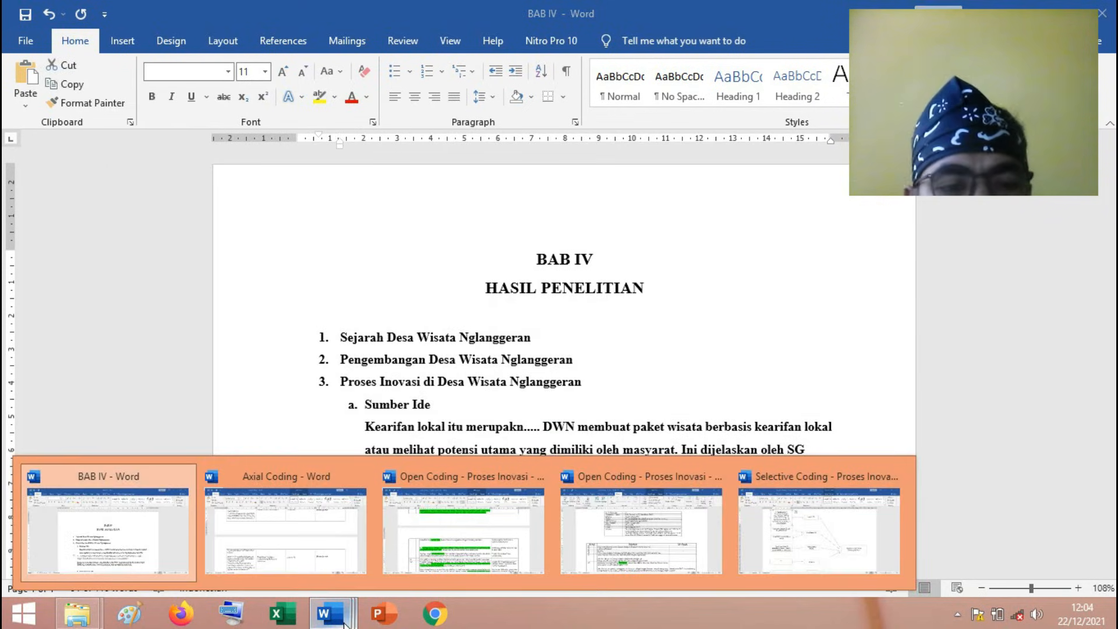